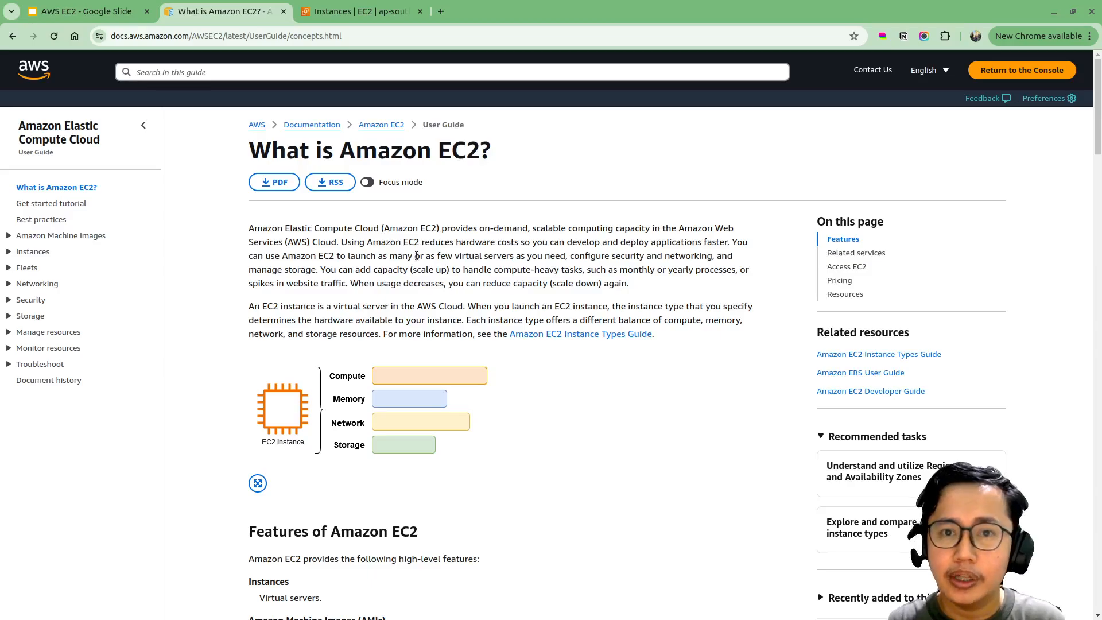
Step: Read through the features and related services sections of the "What is Amazon EC2?" documentation page
{"action": "scroll", "coordinate": [417, 256], "scroll_direction": "down", "scroll_amount": 10}
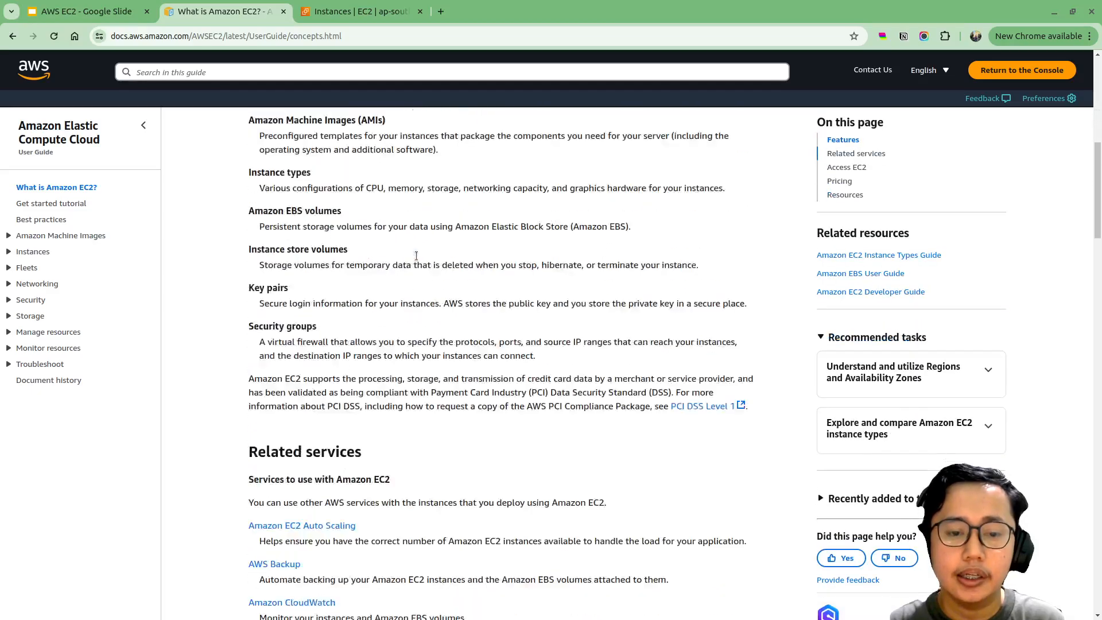
{"action": "scroll", "coordinate": [416, 260], "scroll_direction": "up", "scroll_amount": 5}
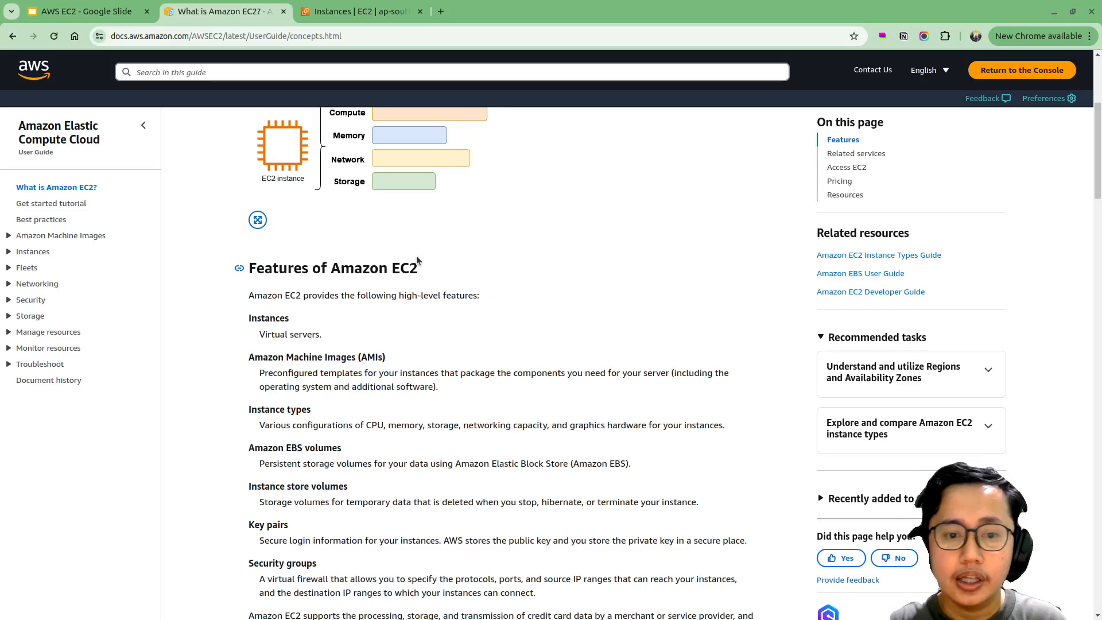
{"action": "scroll", "coordinate": [417, 259], "scroll_direction": "down", "scroll_amount": 2}
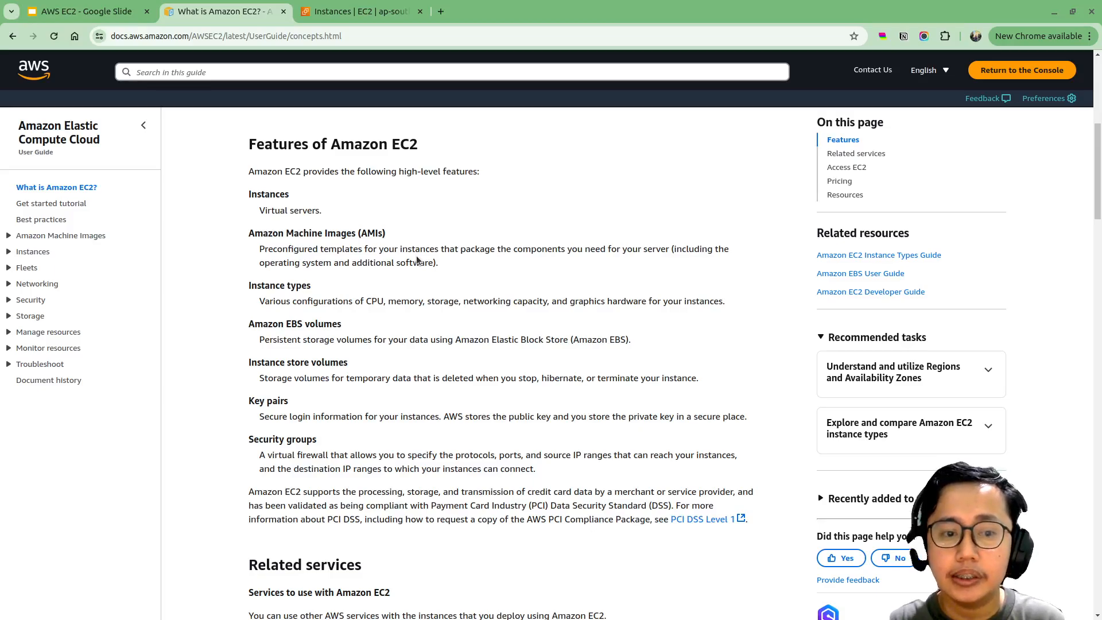
{"action": "triple_click", "coordinate": [317, 302]}
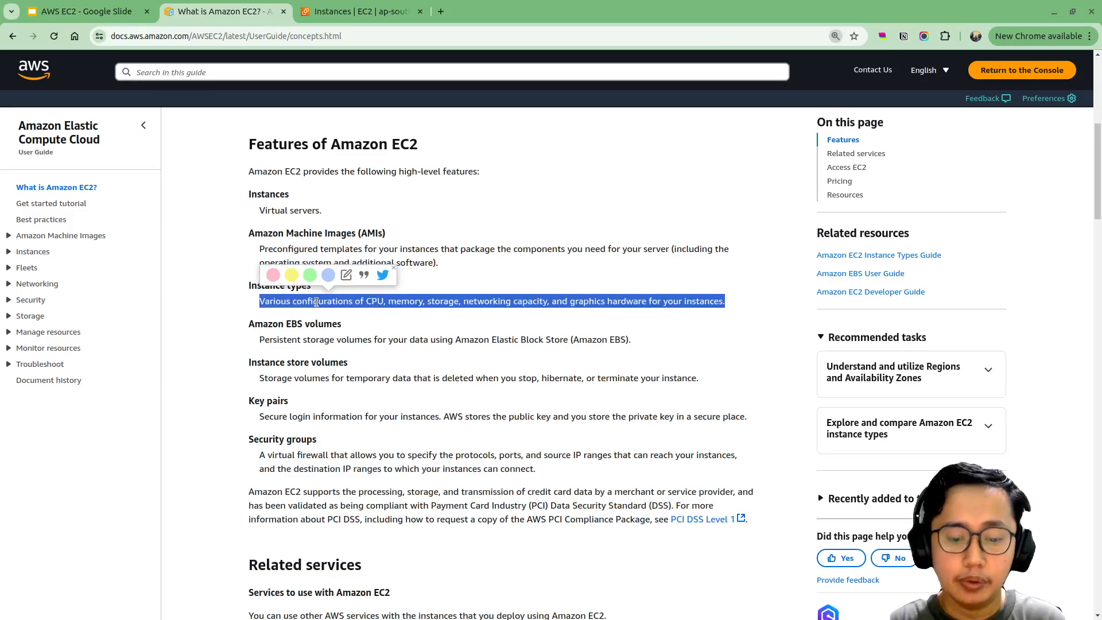
{"action": "key", "text": "ctrl+plus"}
{"action": "key", "text": "ctrl+plus"}
{"action": "scroll", "coordinate": [317, 306], "scroll_direction": "down", "scroll_amount": 2}
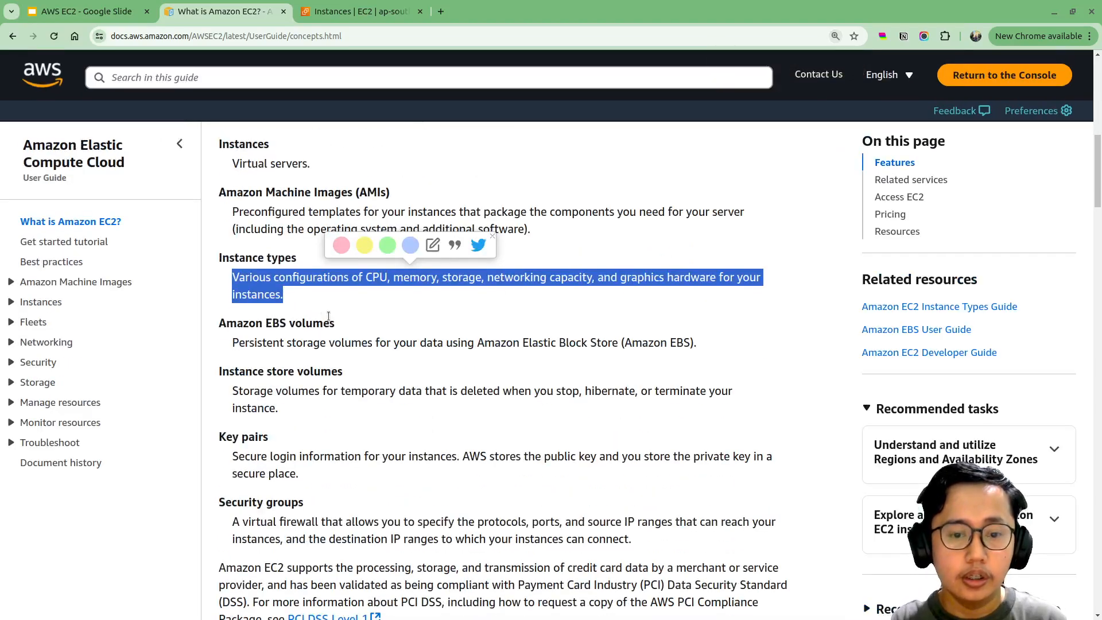
{"action": "left_click", "coordinate": [329, 316]}
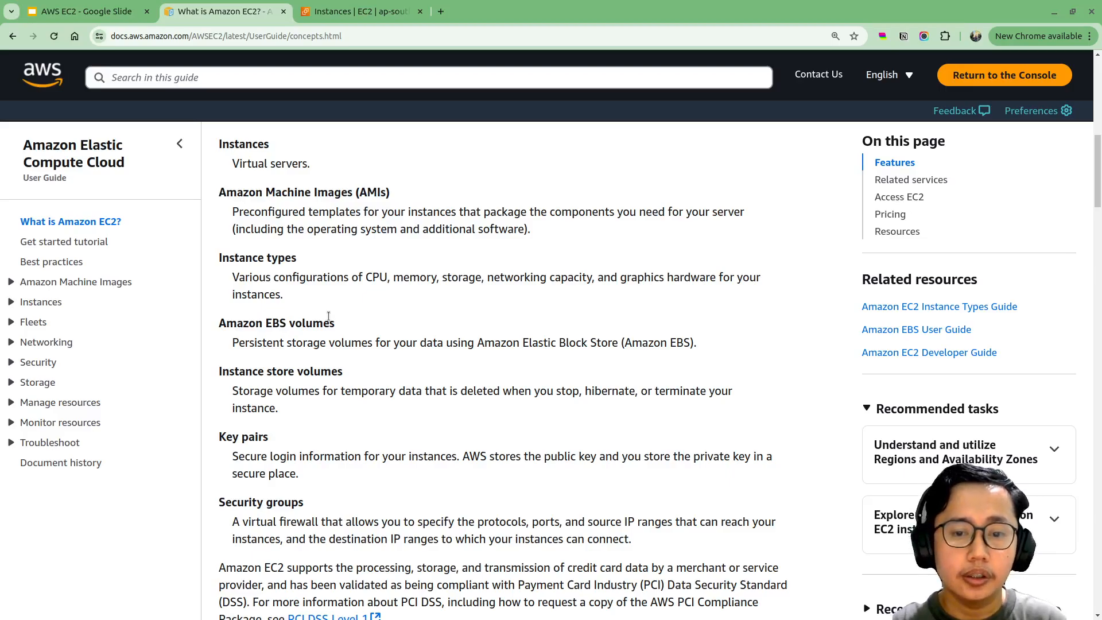
{"action": "double_click", "coordinate": [499, 279]}
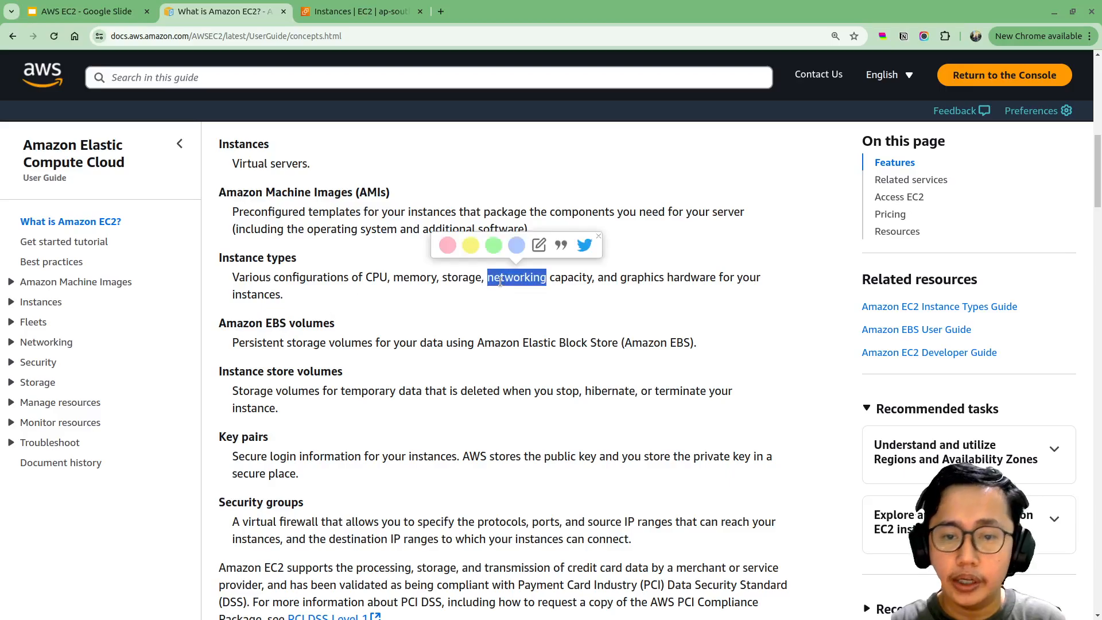
{"action": "left_click", "coordinate": [466, 350]}
{"action": "scroll", "coordinate": [466, 350], "scroll_direction": "down", "scroll_amount": 2}
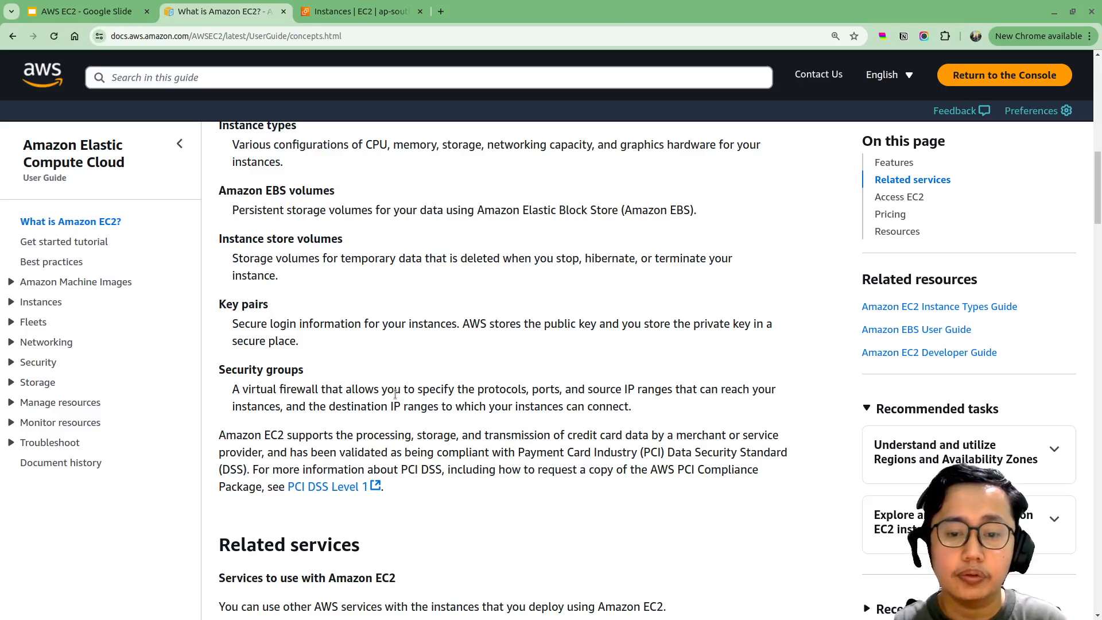
{"action": "scroll", "coordinate": [397, 285], "scroll_direction": "down", "scroll_amount": 6}
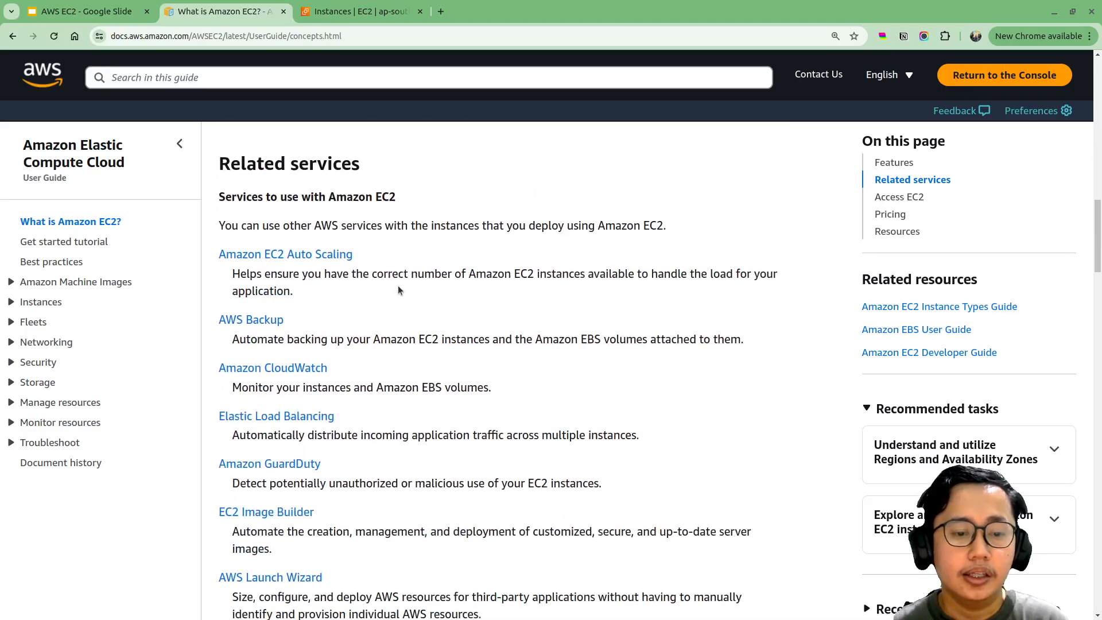
{"action": "key", "text": "Home"}
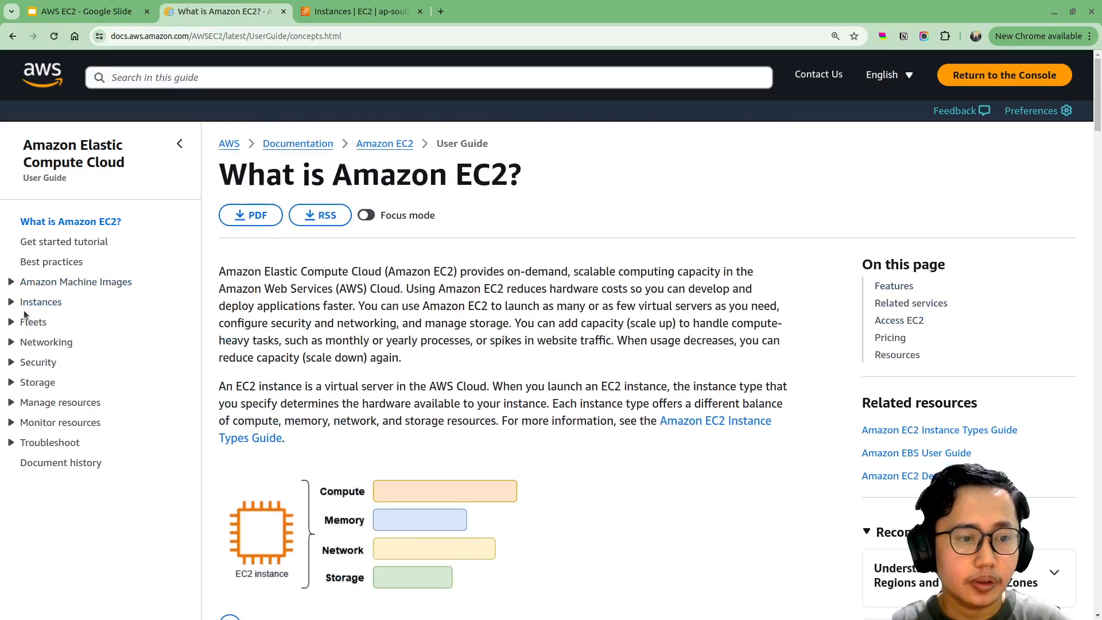
Step: Browse the user guide's Instances topics and open the Security page to view its subtopics
{"action": "left_click", "coordinate": [12, 302]}
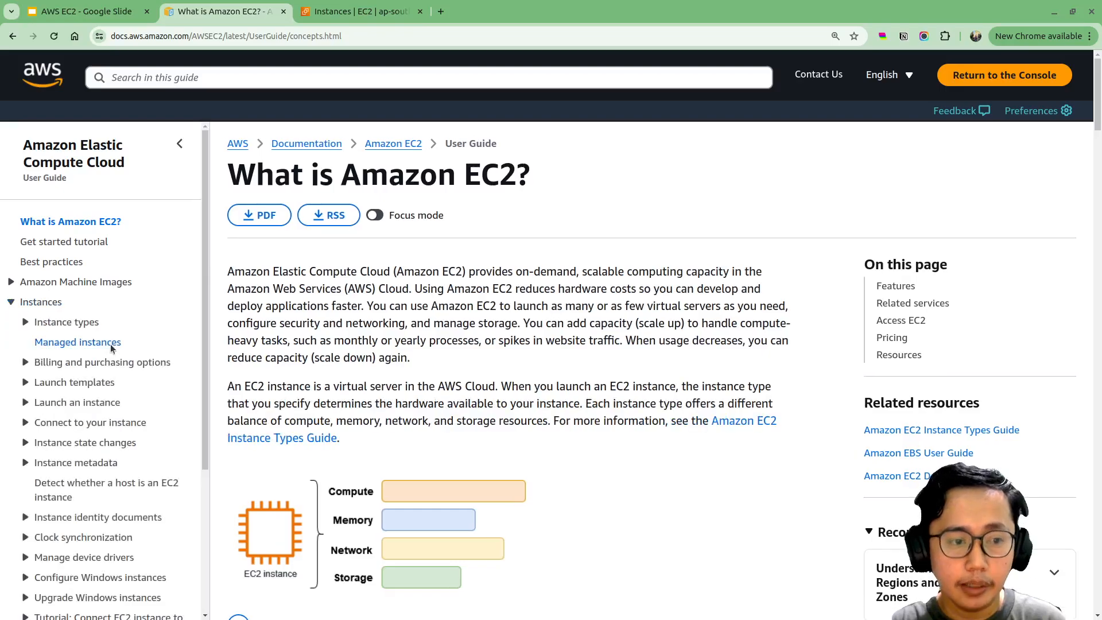
{"action": "scroll", "coordinate": [39, 331], "scroll_direction": "down", "scroll_amount": 3}
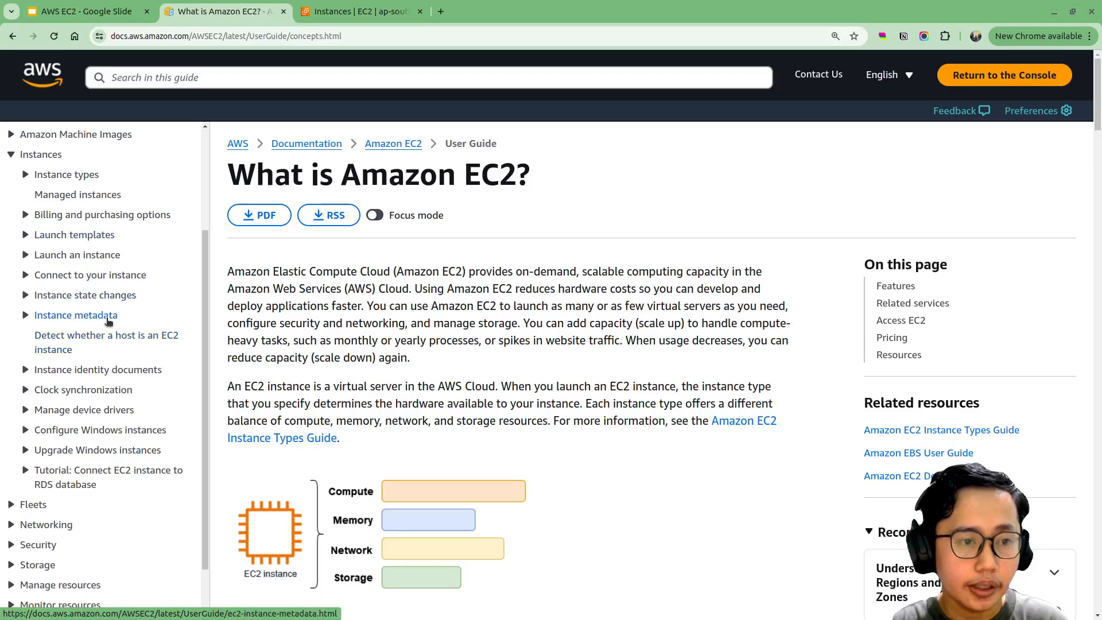
{"action": "scroll", "coordinate": [135, 442], "scroll_direction": "down", "scroll_amount": 1}
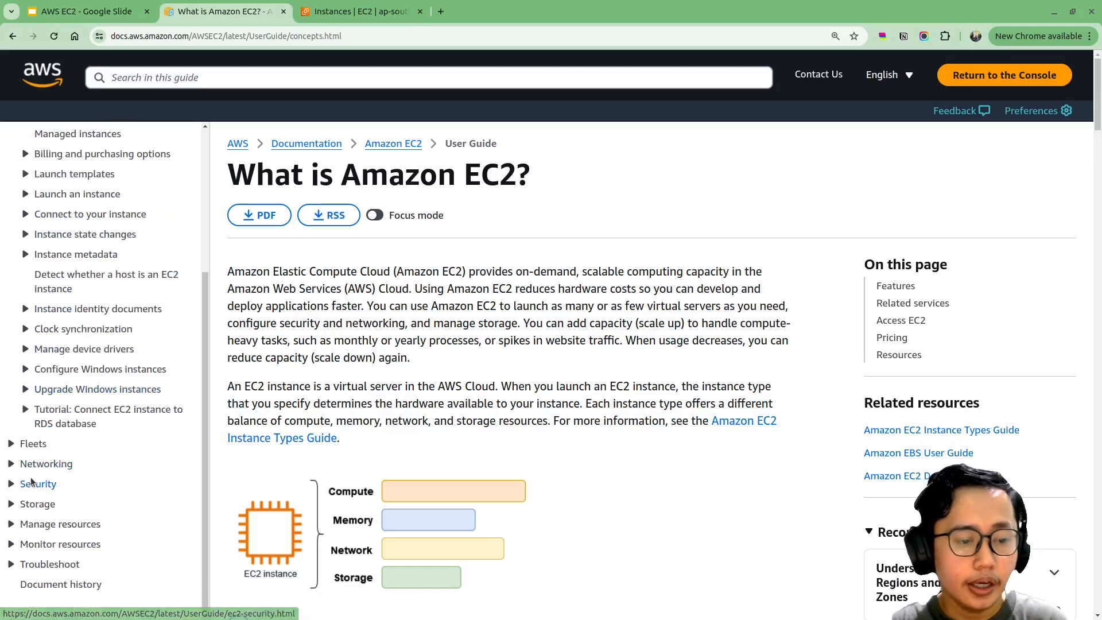
{"action": "left_click", "coordinate": [25, 483]}
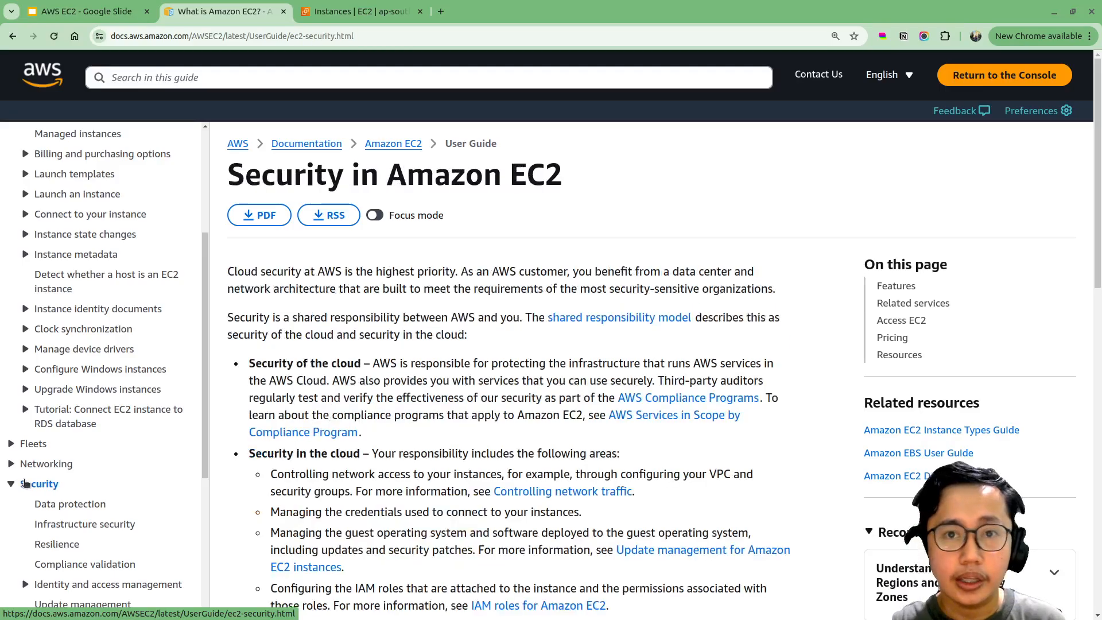
{"action": "left_click", "coordinate": [11, 259]}
{"action": "left_click", "coordinate": [11, 258]}
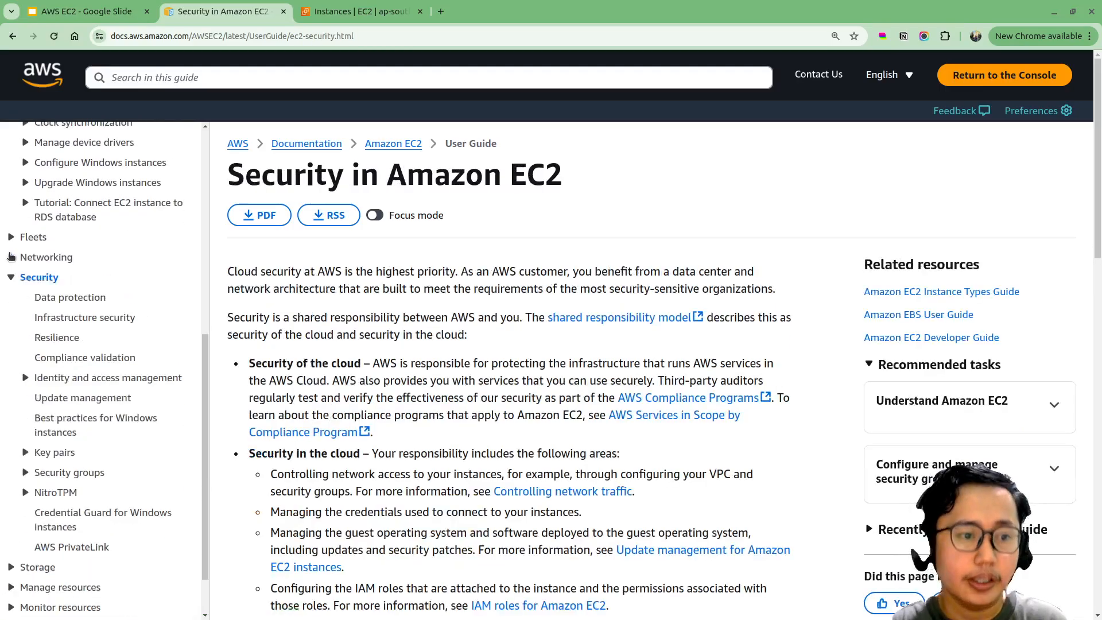
{"action": "scroll", "coordinate": [116, 311], "scroll_direction": "up", "scroll_amount": 7}
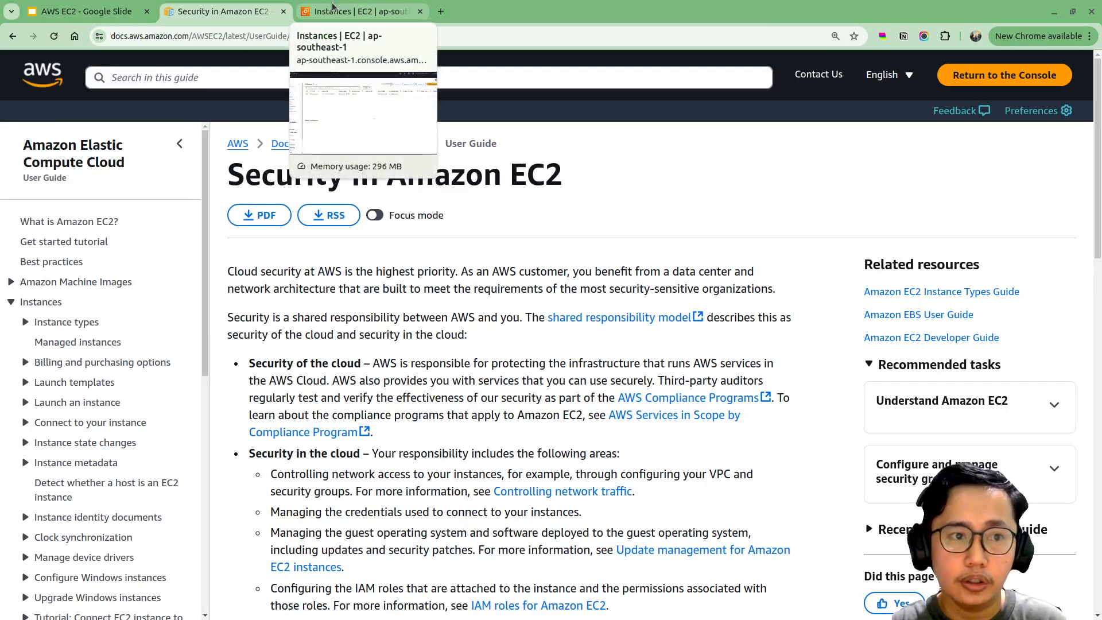
Step: Switch to the AWS console and load the Console Home by shortening the address to ap-southeast-1.console.aws.amazon.com
{"action": "left_click", "coordinate": [331, 9]}
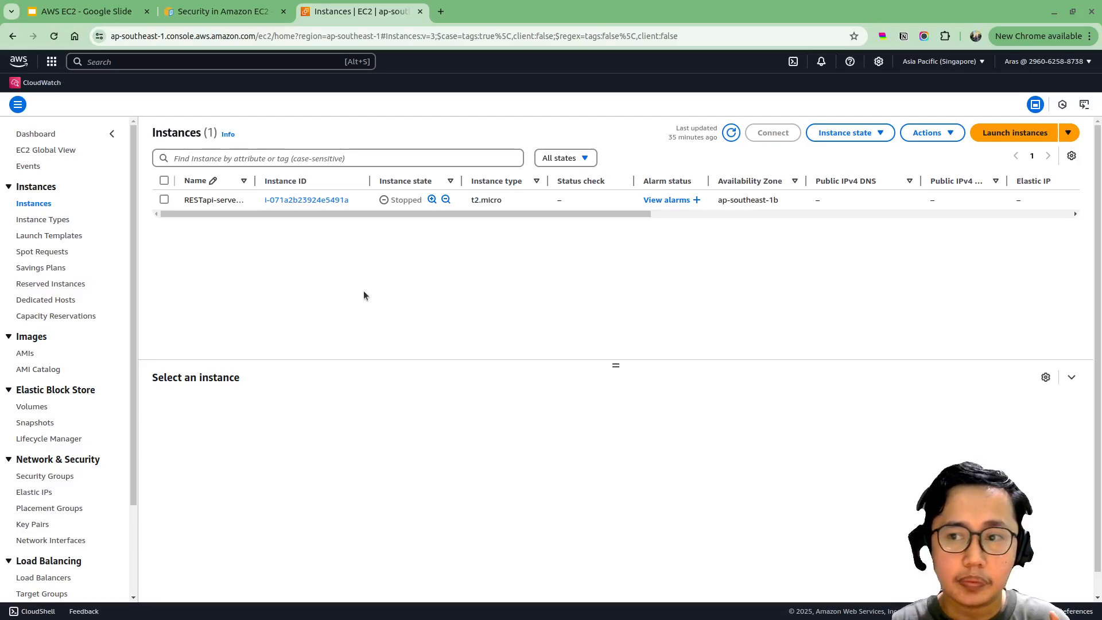
{"action": "left_click", "coordinate": [51, 61]}
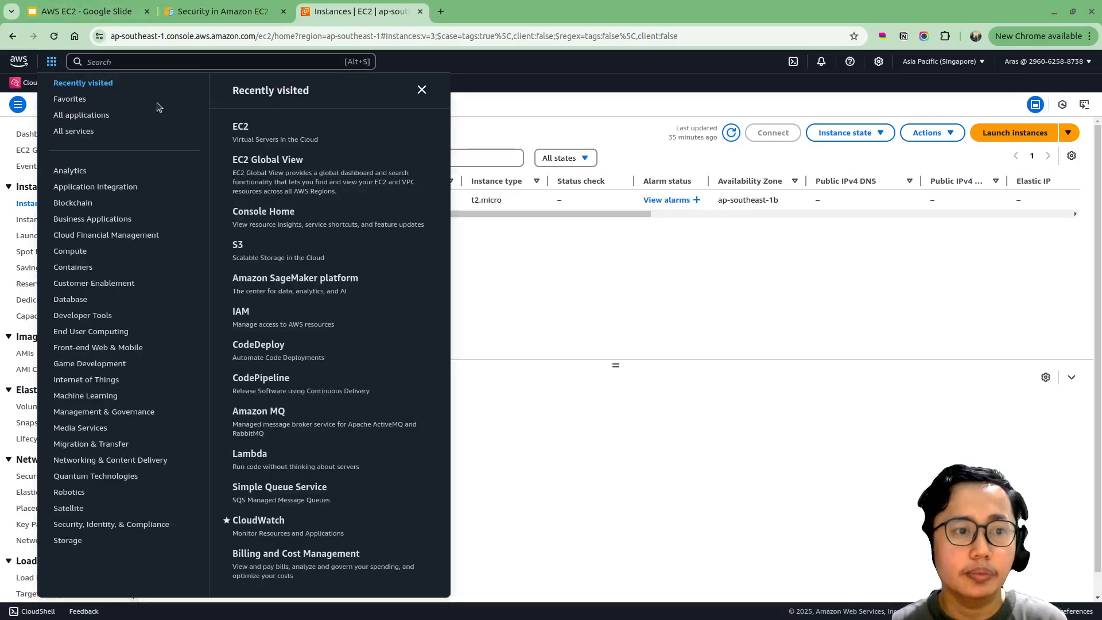
{"action": "left_click", "coordinate": [621, 370]}
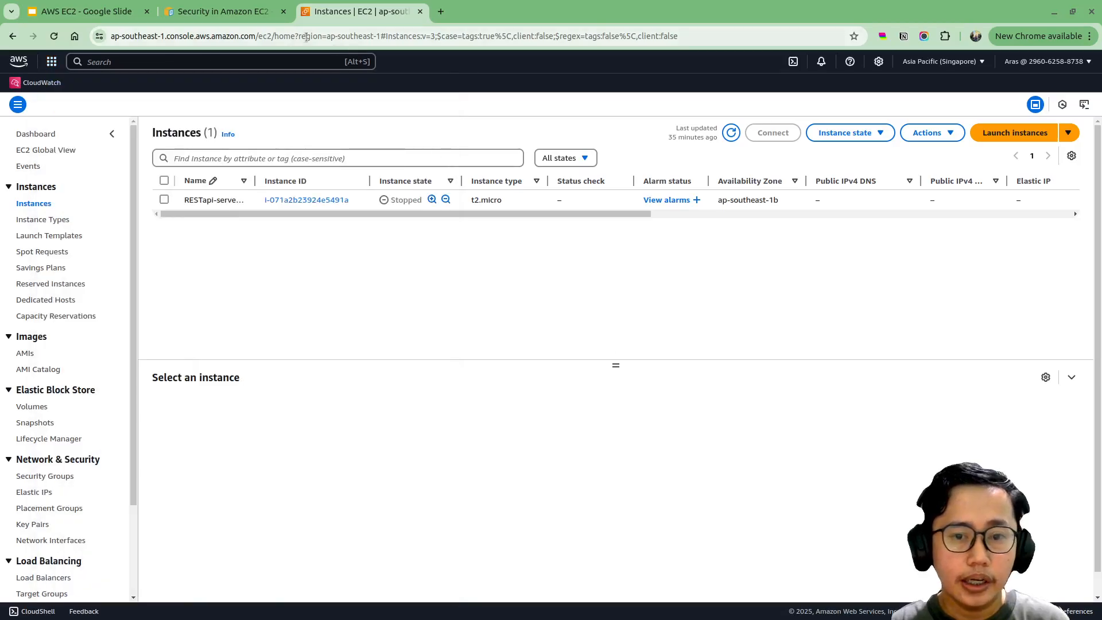
{"action": "left_click_drag", "start_coordinate": [712, 36], "coordinate": [274, 31]}
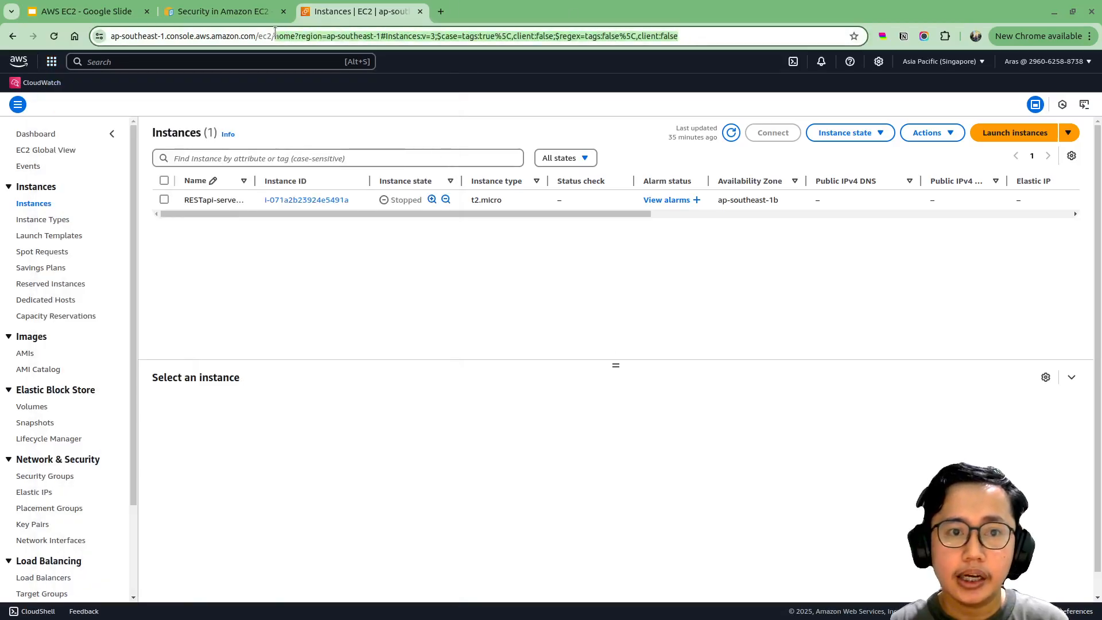
{"action": "key", "text": "BackSpace"}
{"action": "key", "text": "BackSpace"}
{"action": "key", "text": "BackSpace"}
{"action": "key", "text": "BackSpace"}
{"action": "key", "text": "BackSpace"}
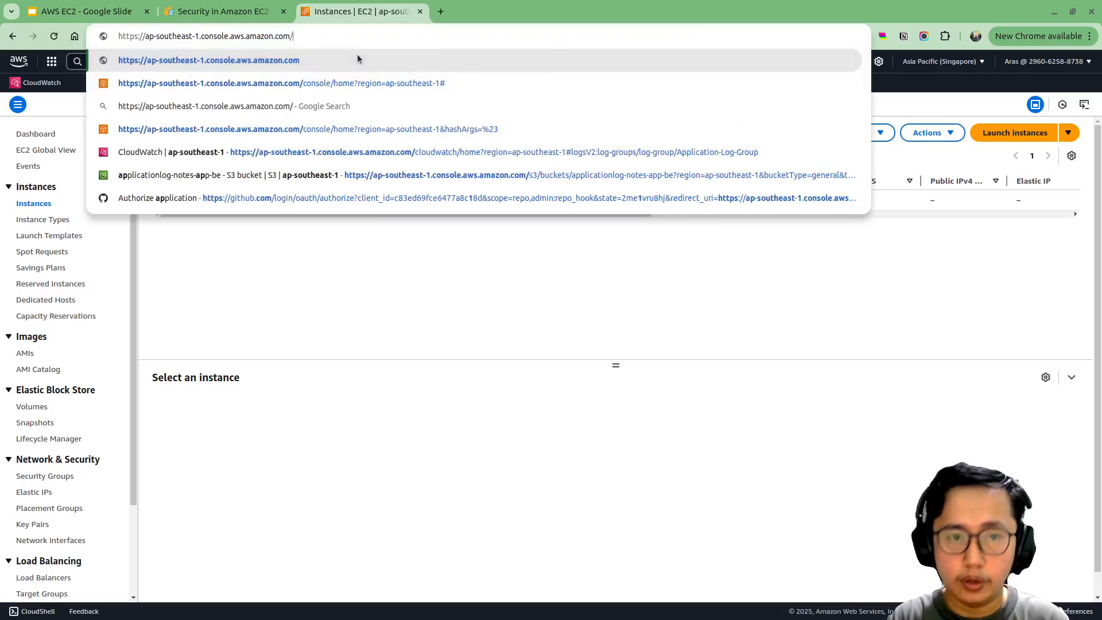
{"action": "left_click", "coordinate": [357, 60]}
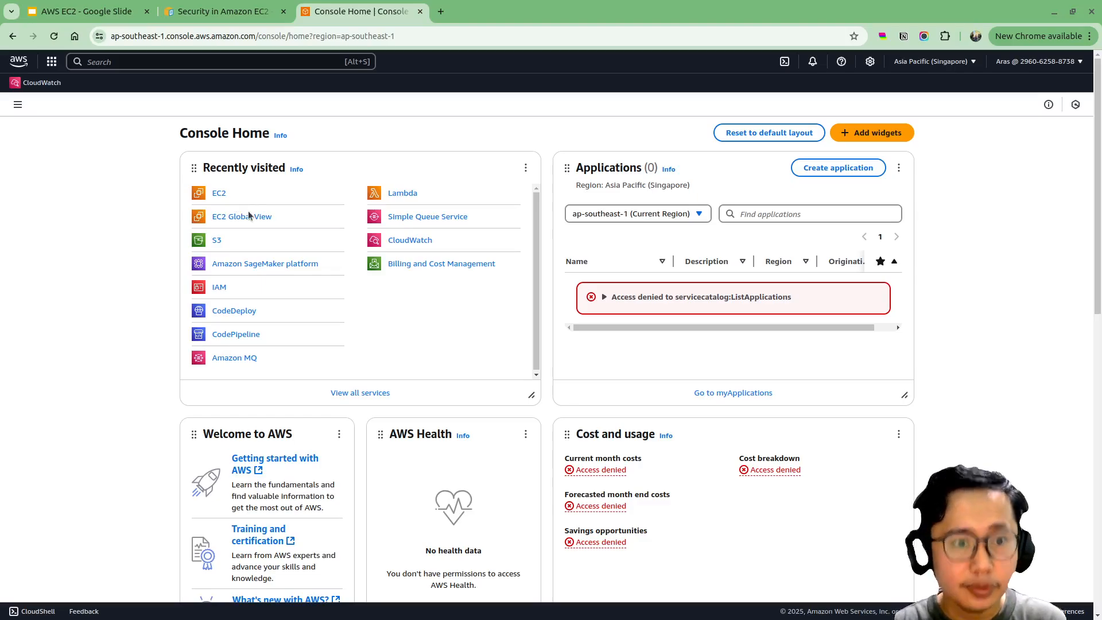
{"action": "left_click", "coordinate": [134, 61]}
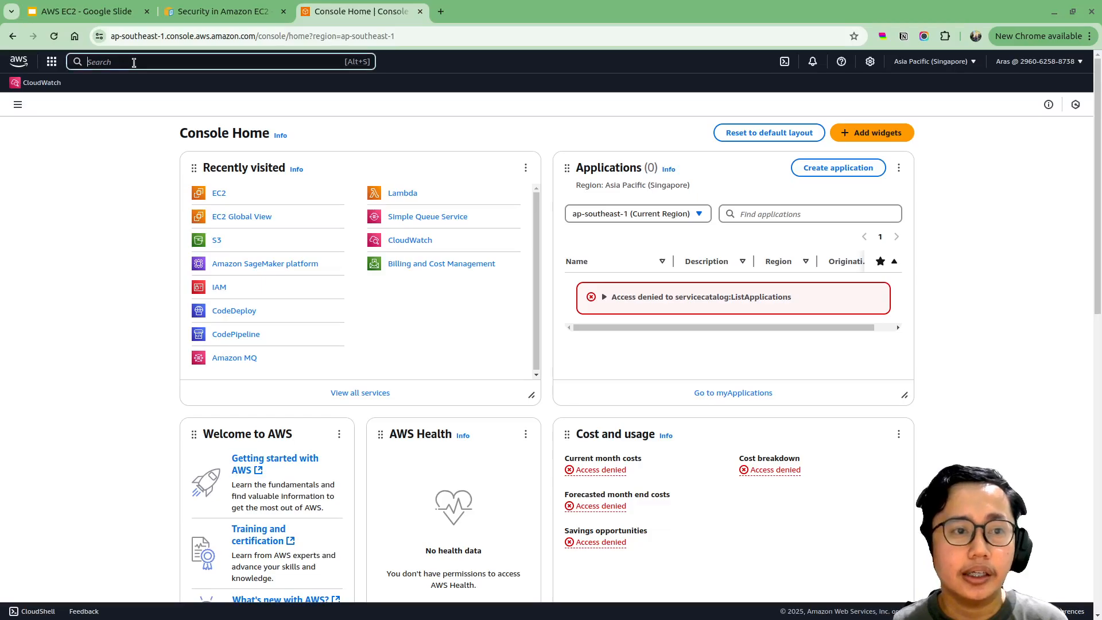
{"action": "type", "text": "EC2"}
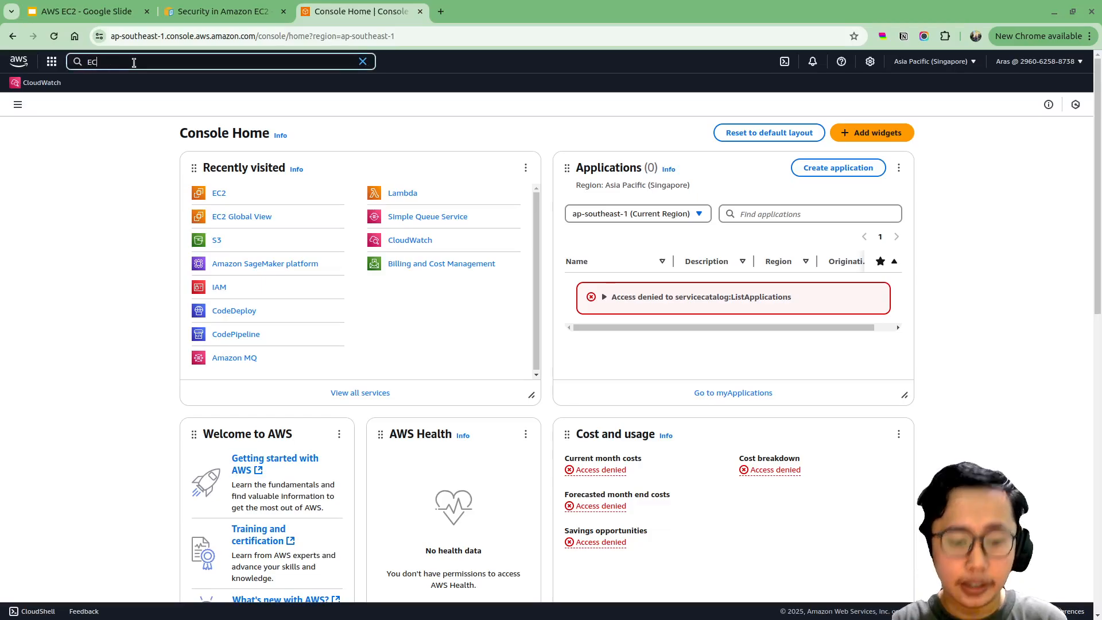
{"action": "key", "text": "BackSpace"}
{"action": "key", "text": "BackSpace"}
{"action": "key", "text": "Escape"}
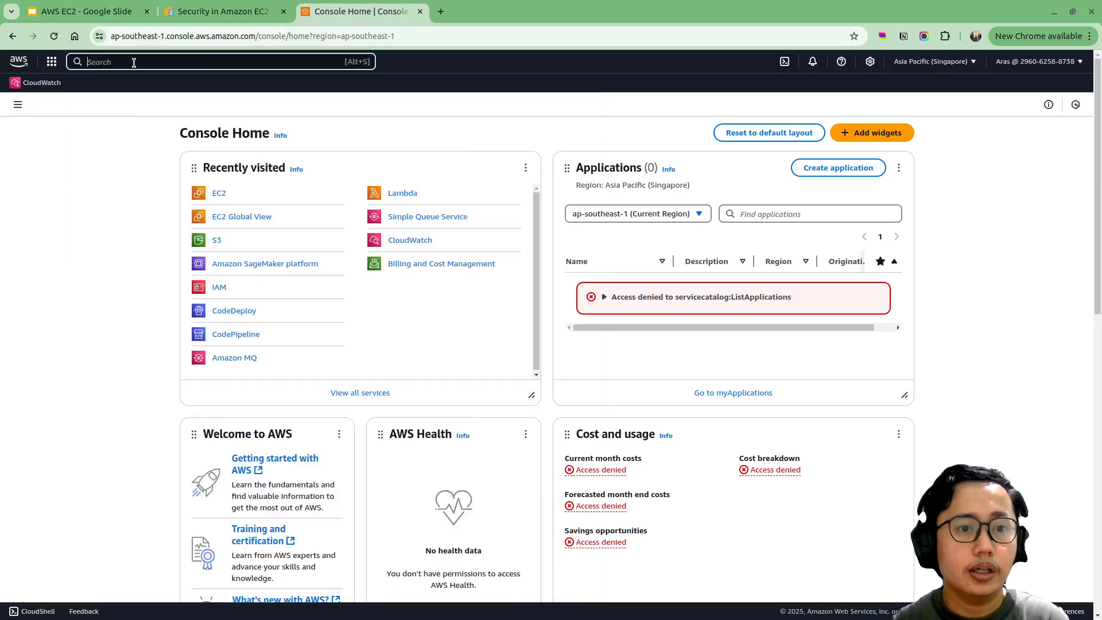
Step: Open the EC2 service from the Compute category of the AWS services
{"action": "left_click", "coordinate": [53, 61]}
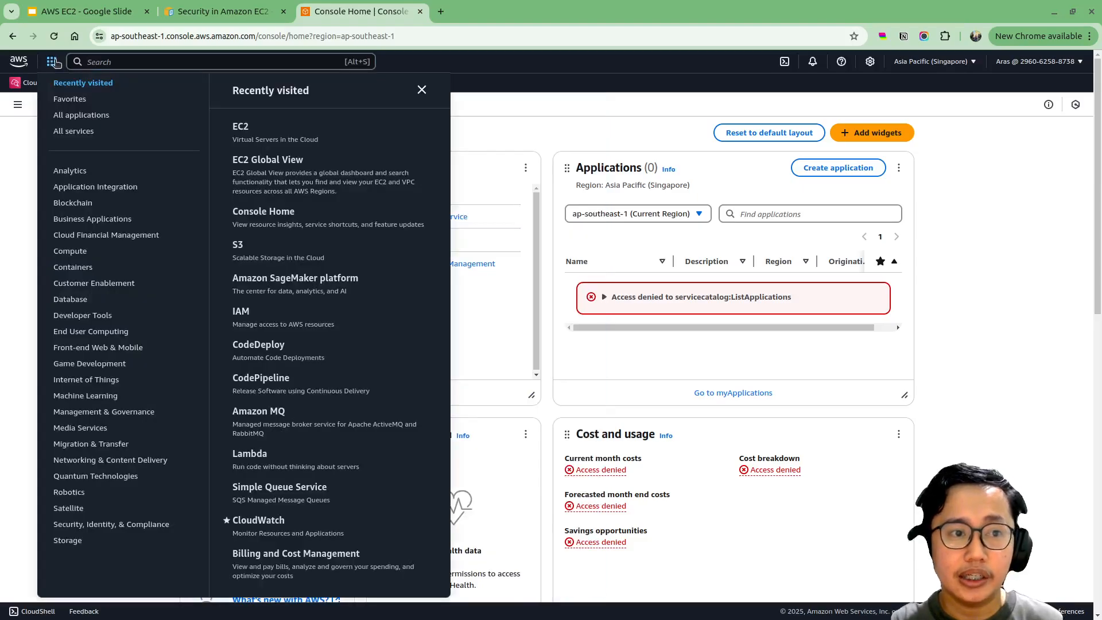
{"action": "left_click", "coordinate": [69, 252]}
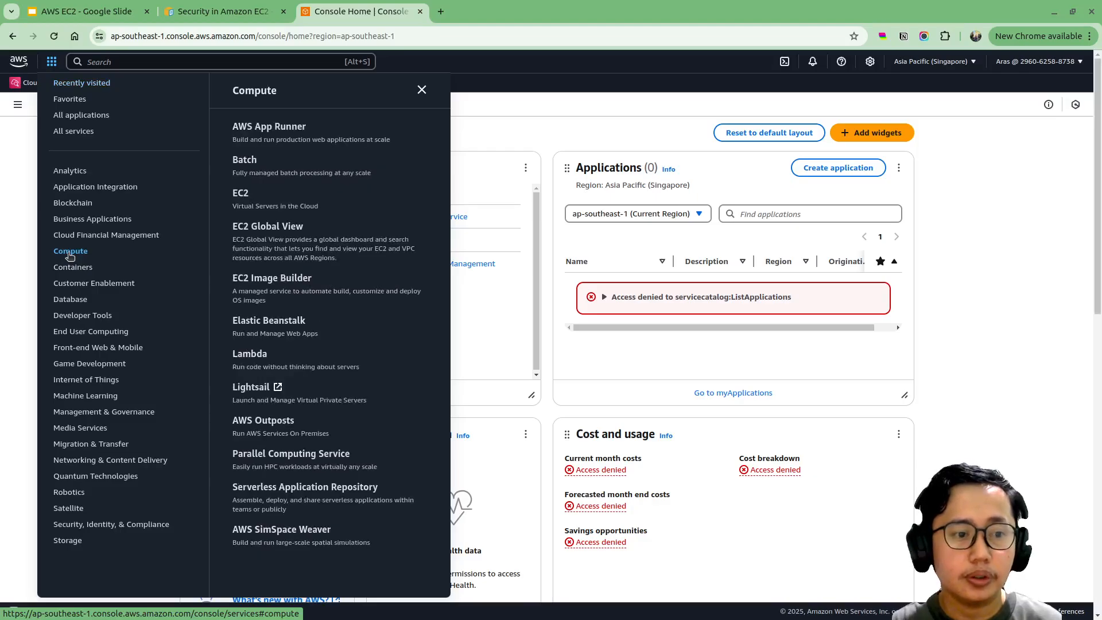
{"action": "left_click", "coordinate": [241, 193]}
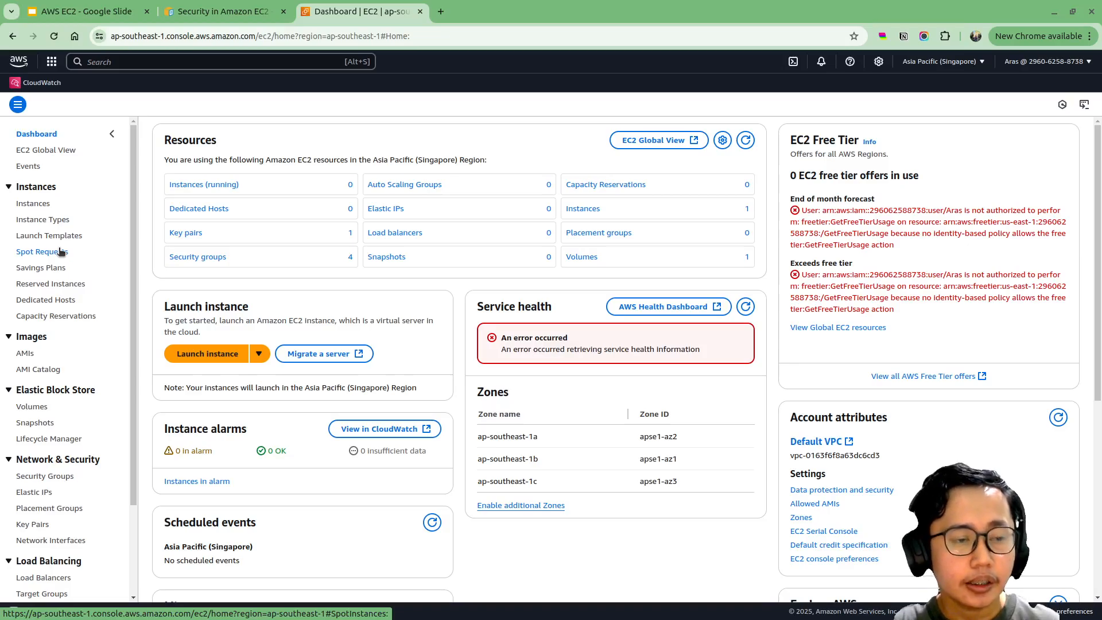
Step: Look over the EC2 console's navigation sections and open the Instances list
{"action": "scroll", "coordinate": [60, 252], "scroll_direction": "down", "scroll_amount": 3}
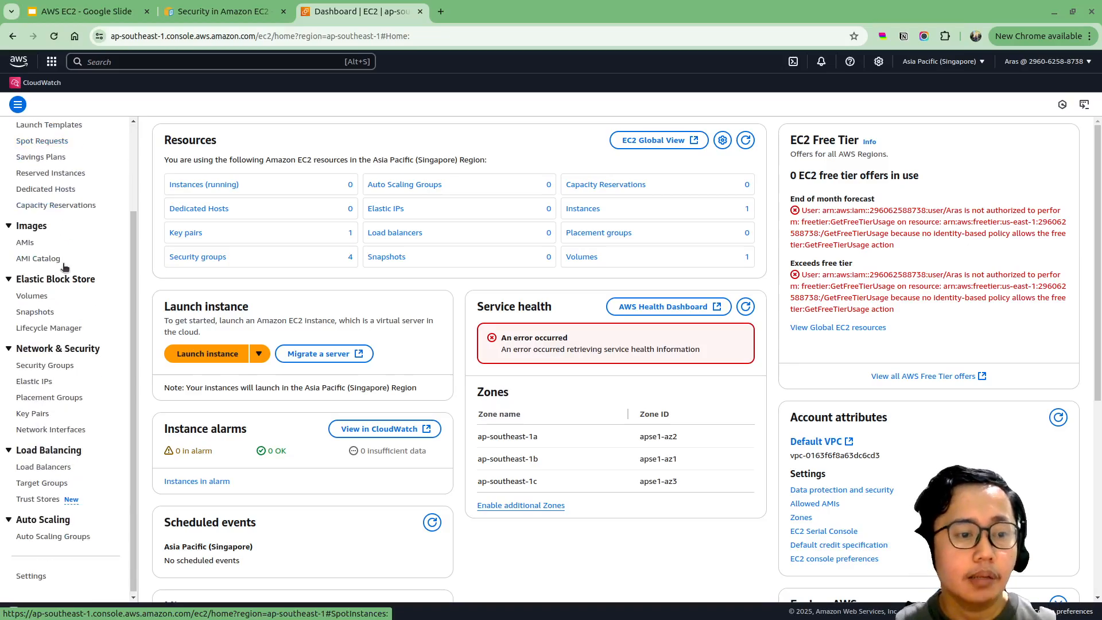
{"action": "scroll", "coordinate": [79, 334], "scroll_direction": "up", "scroll_amount": 3}
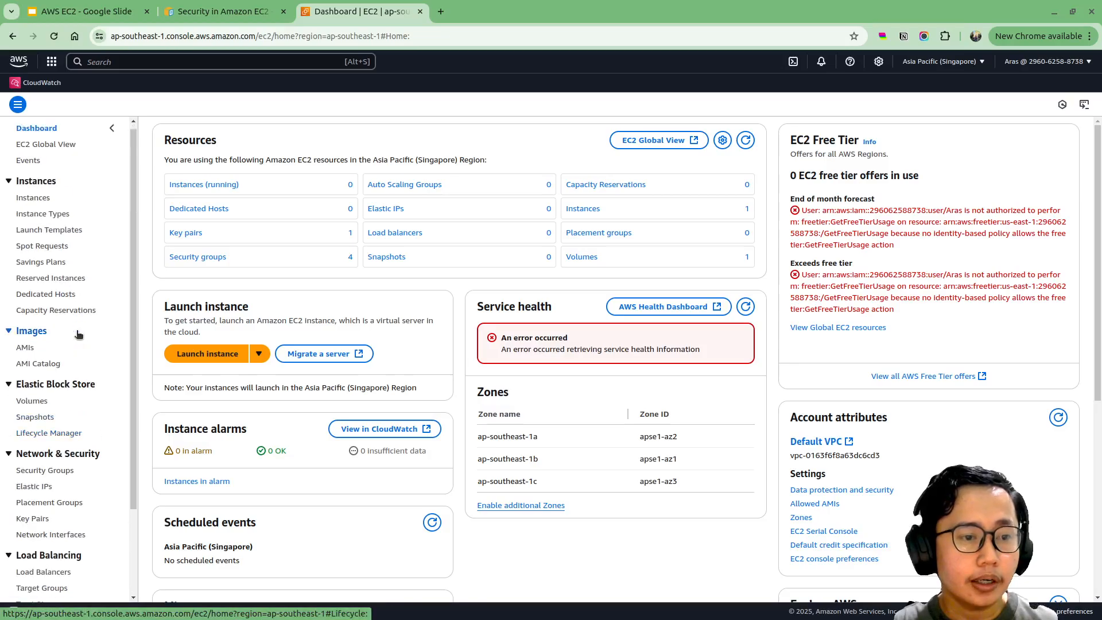
{"action": "left_click", "coordinate": [29, 198]}
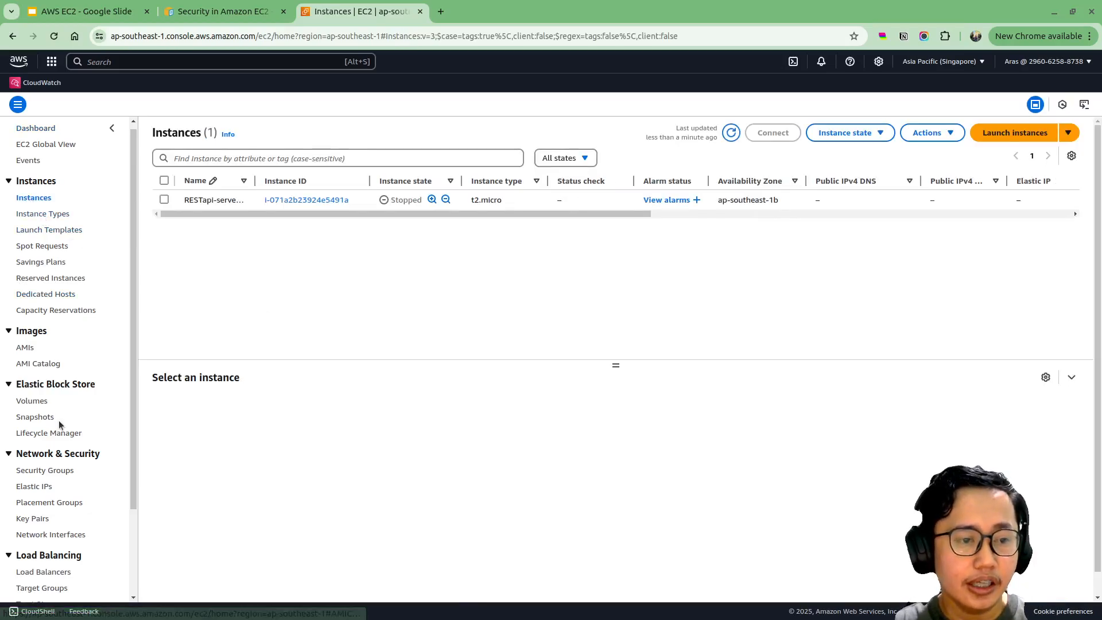
Step: View the Security Groups list and the Load Balancers list of the EC2 console
{"action": "scroll", "coordinate": [59, 424], "scroll_direction": "down", "scroll_amount": 2}
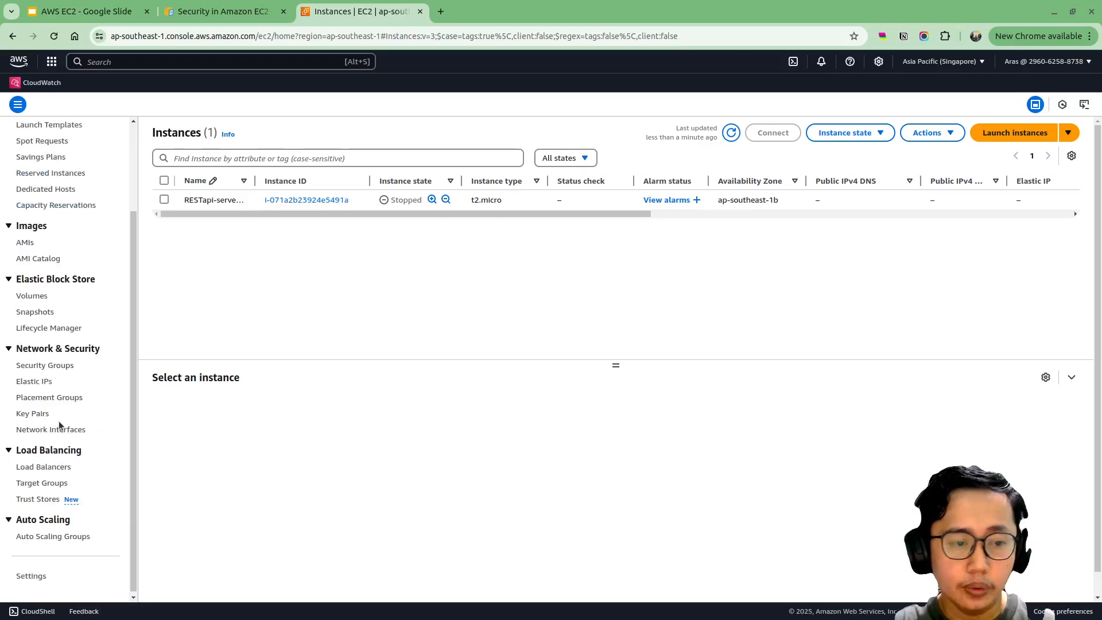
{"action": "left_click", "coordinate": [40, 365]}
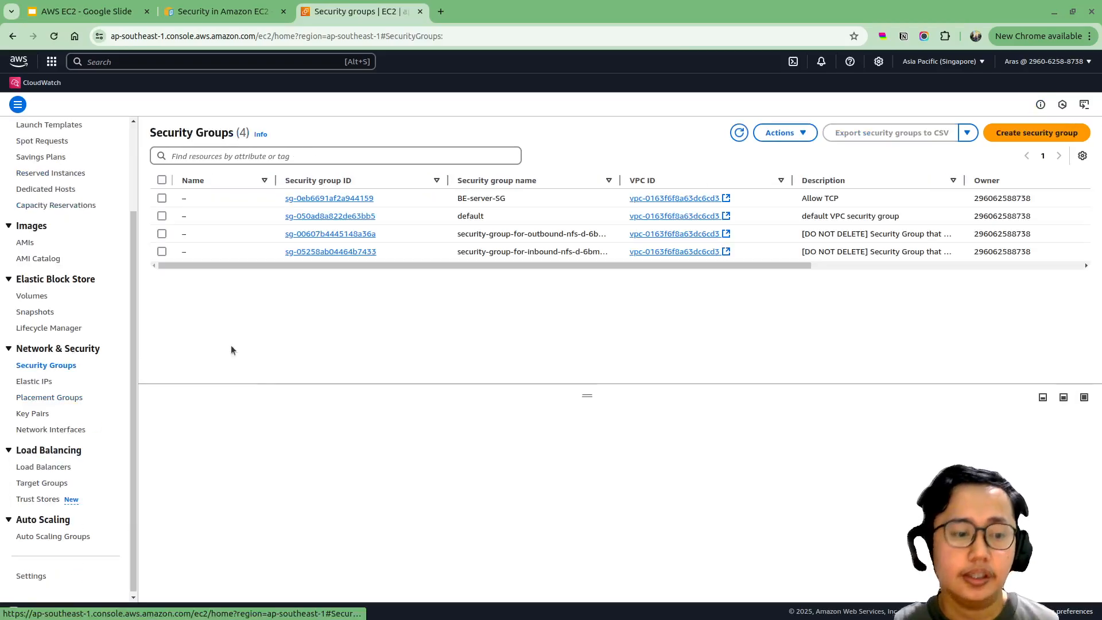
{"action": "left_click", "coordinate": [27, 468]}
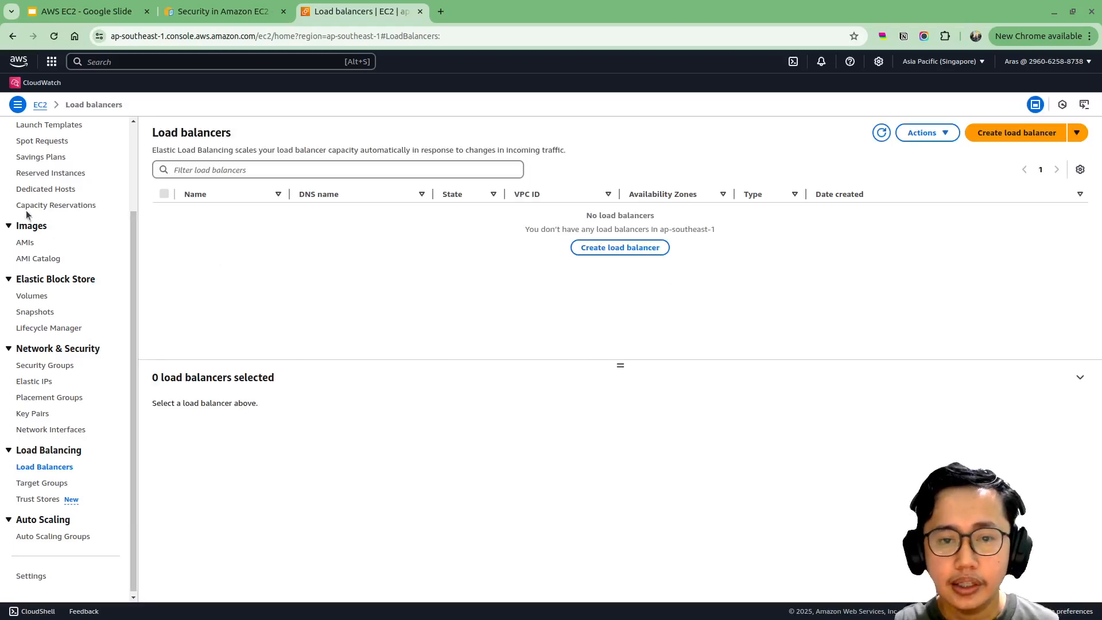
{"action": "scroll", "coordinate": [34, 212], "scroll_direction": "up", "scroll_amount": 3}
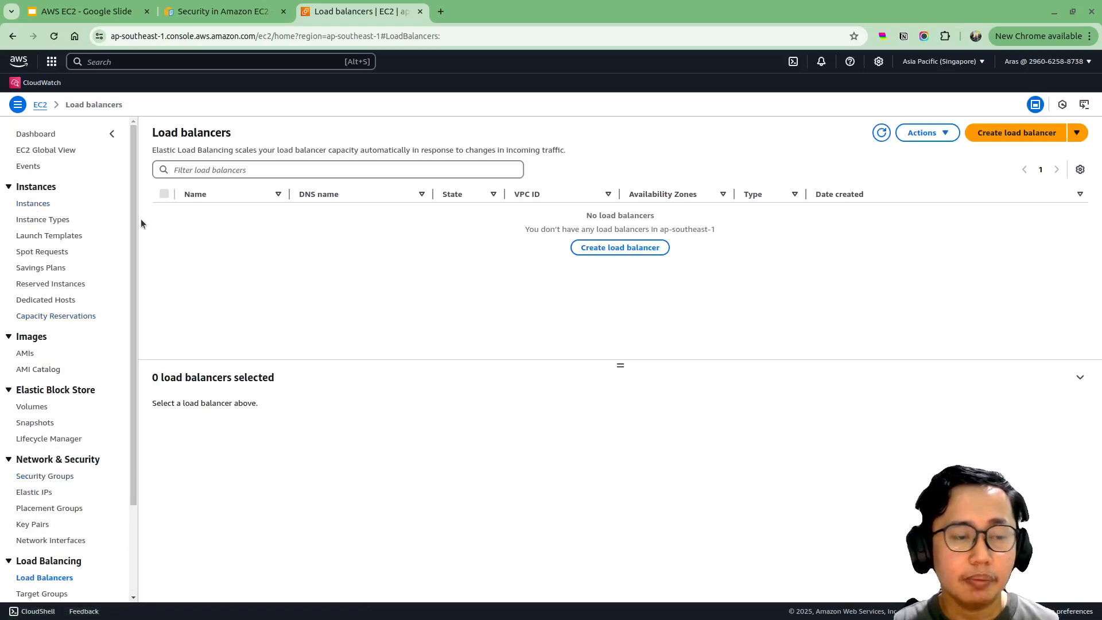
Step: View the EC2 dashboard and return to the Security Groups list
{"action": "left_click", "coordinate": [35, 134]}
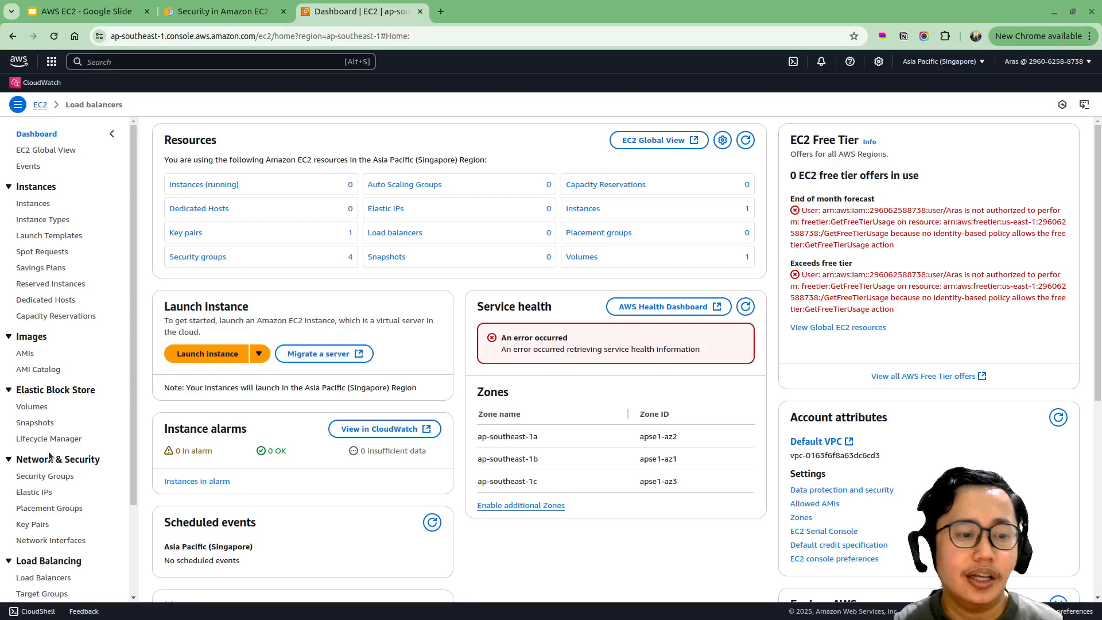
{"action": "scroll", "coordinate": [49, 456], "scroll_direction": "down", "scroll_amount": 3}
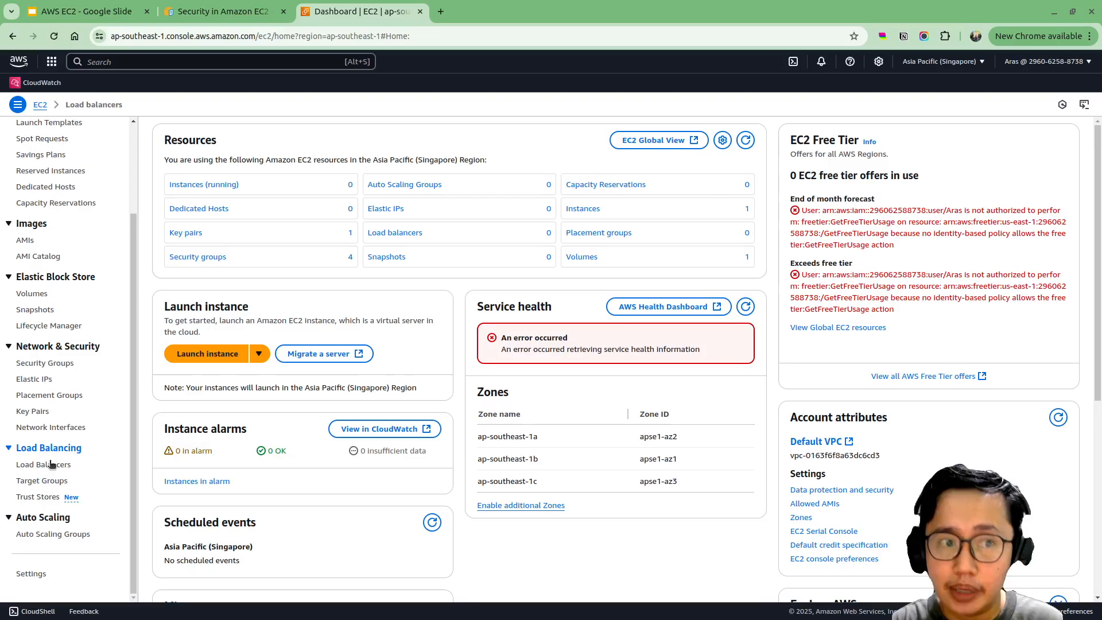
{"action": "left_click", "coordinate": [41, 365]}
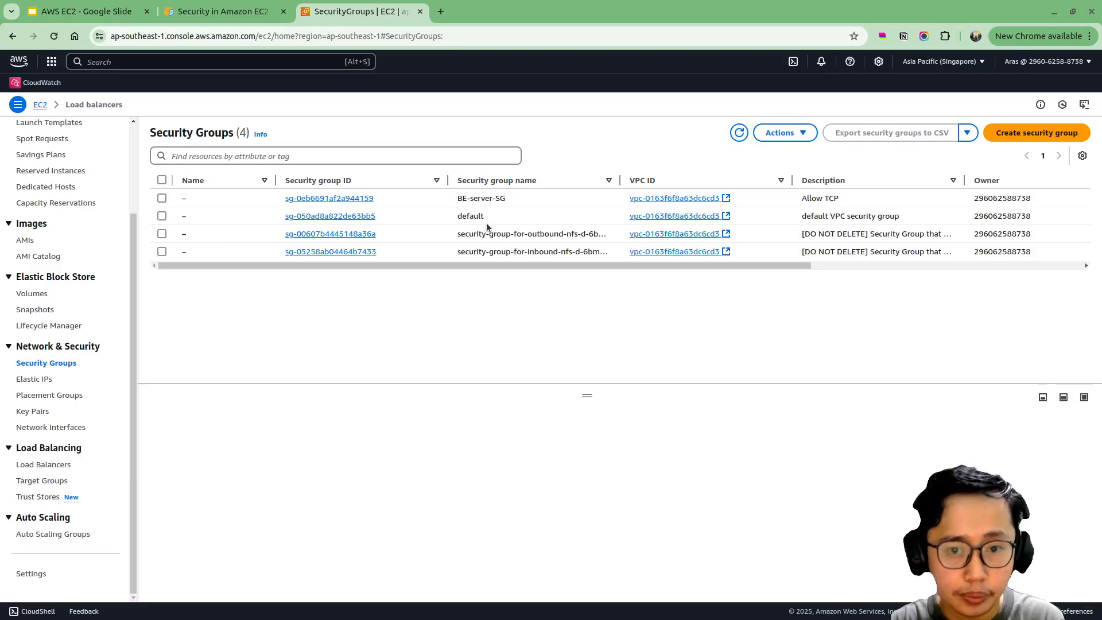
Step: Point out the default and BE-server-SG security groups in the list, leaving neither selected
{"action": "double_click", "coordinate": [467, 217]}
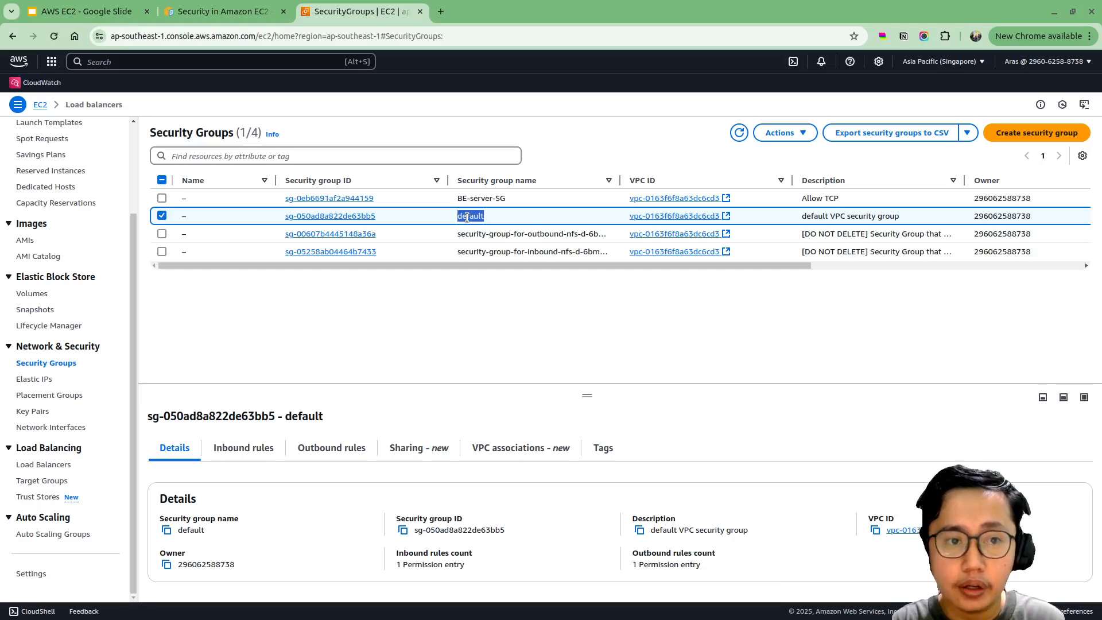
{"action": "left_click", "coordinate": [161, 216]}
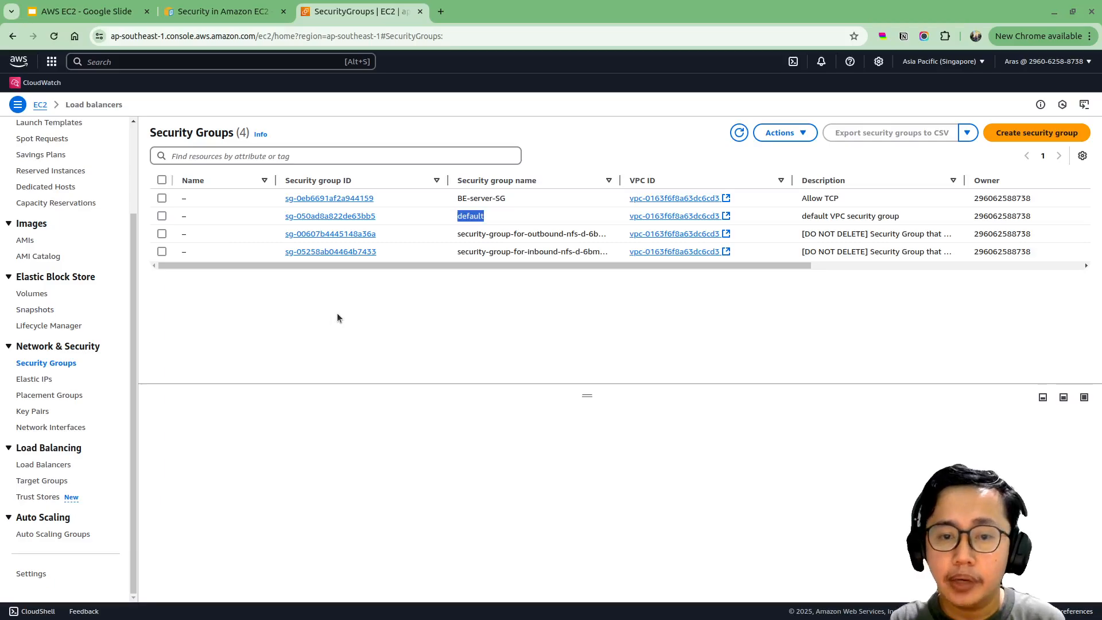
{"action": "double_click", "coordinate": [487, 198]}
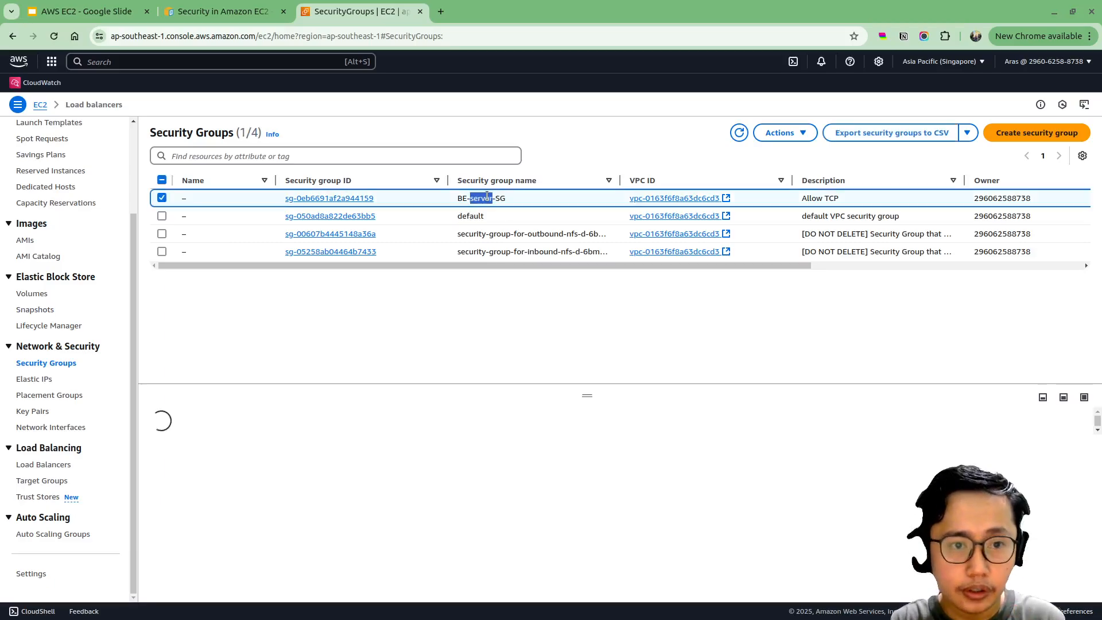
{"action": "left_click", "coordinate": [551, 291]}
{"action": "left_click", "coordinate": [160, 198]}
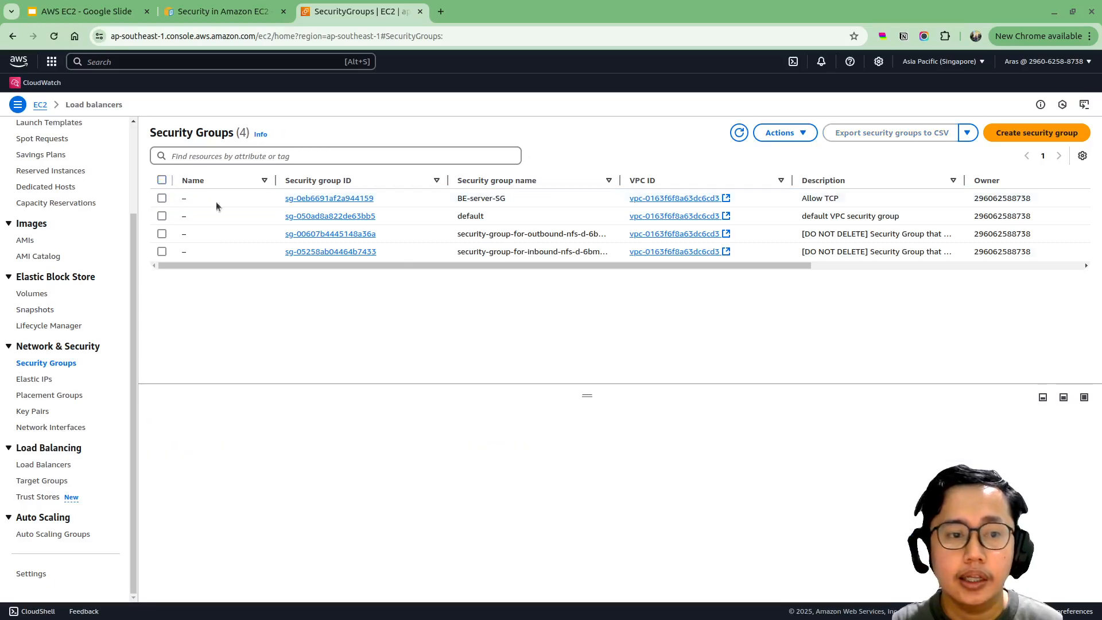
Step: Start creating a new security group and name it server-security-sg
{"action": "left_click", "coordinate": [1002, 133]}
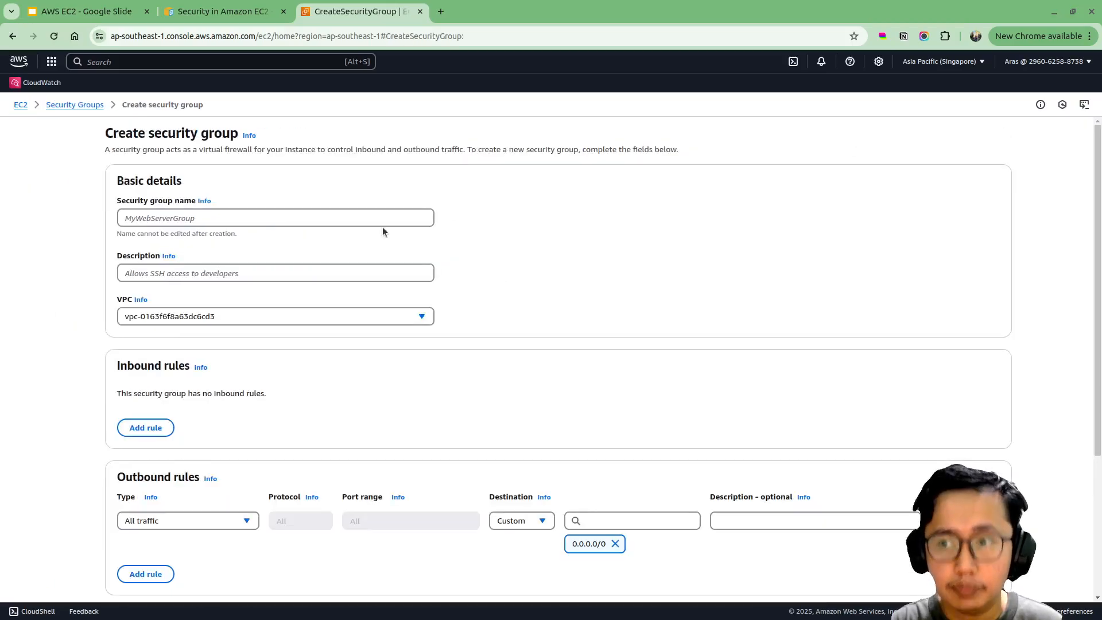
{"action": "left_click", "coordinate": [165, 223]}
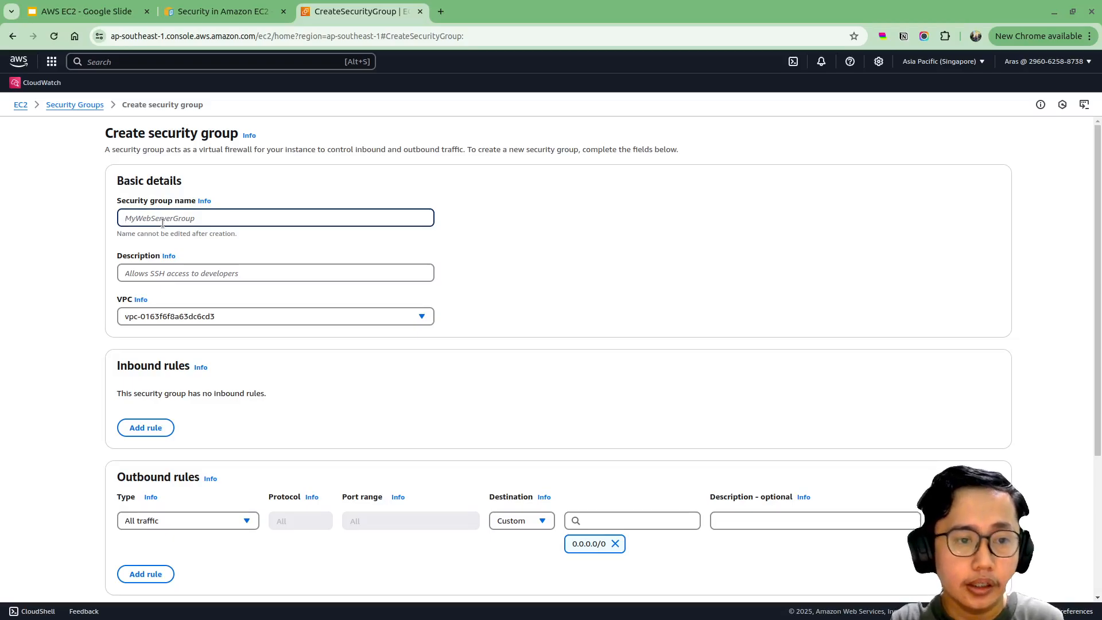
{"action": "type", "text": "serv"}
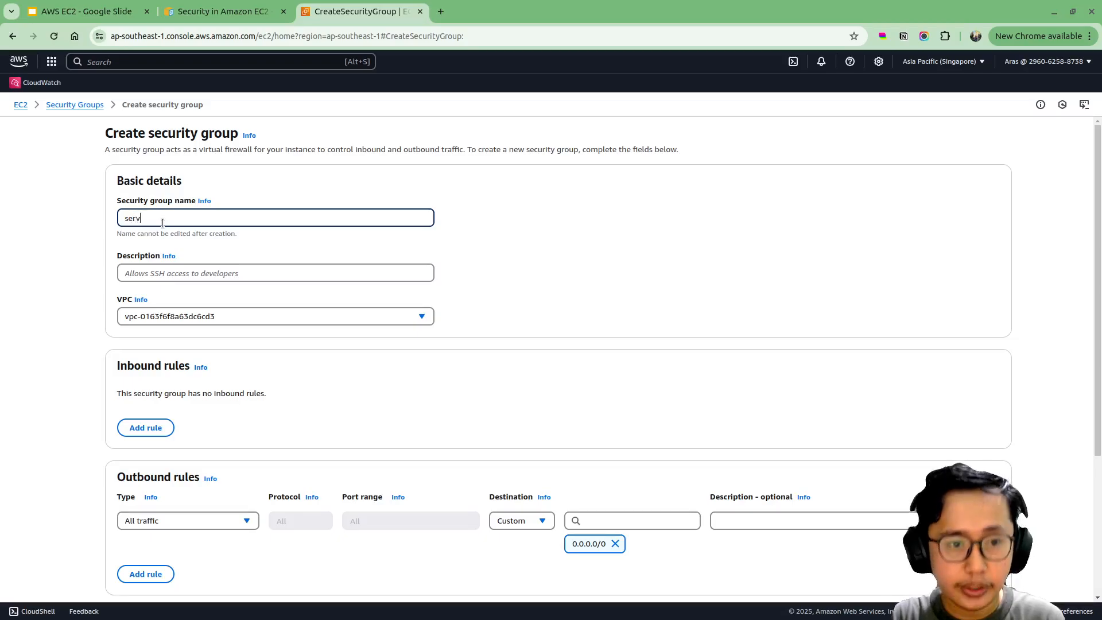
{"action": "type", "text": "er-security-"}
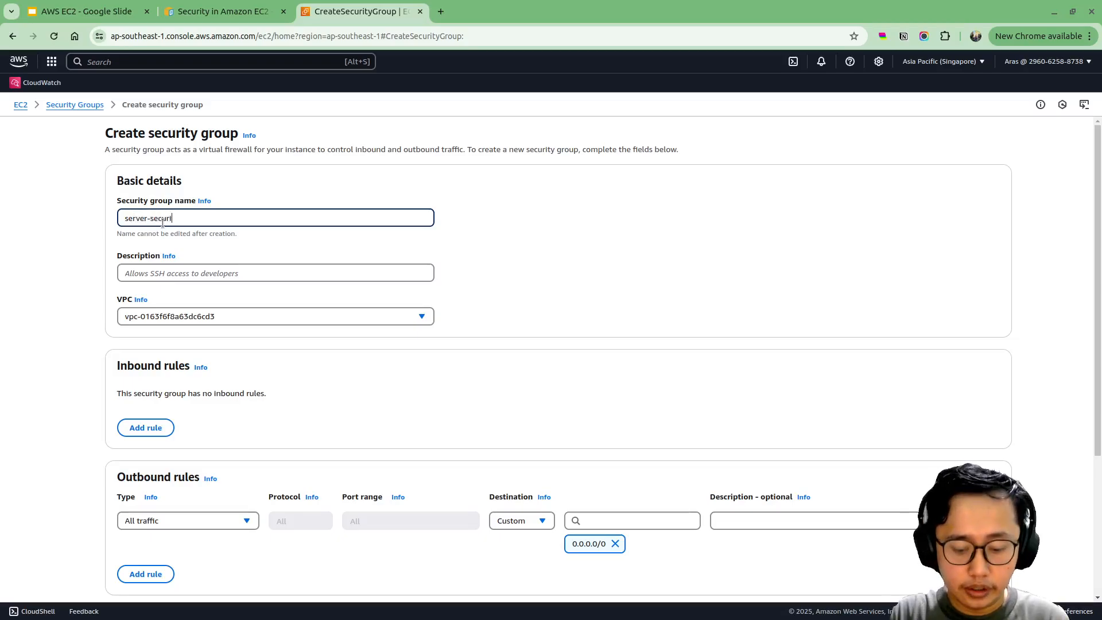
{"action": "key", "text": "BackSpace"}
{"action": "key", "text": "BackSpace"}
{"action": "key", "text": "BackSpace"}
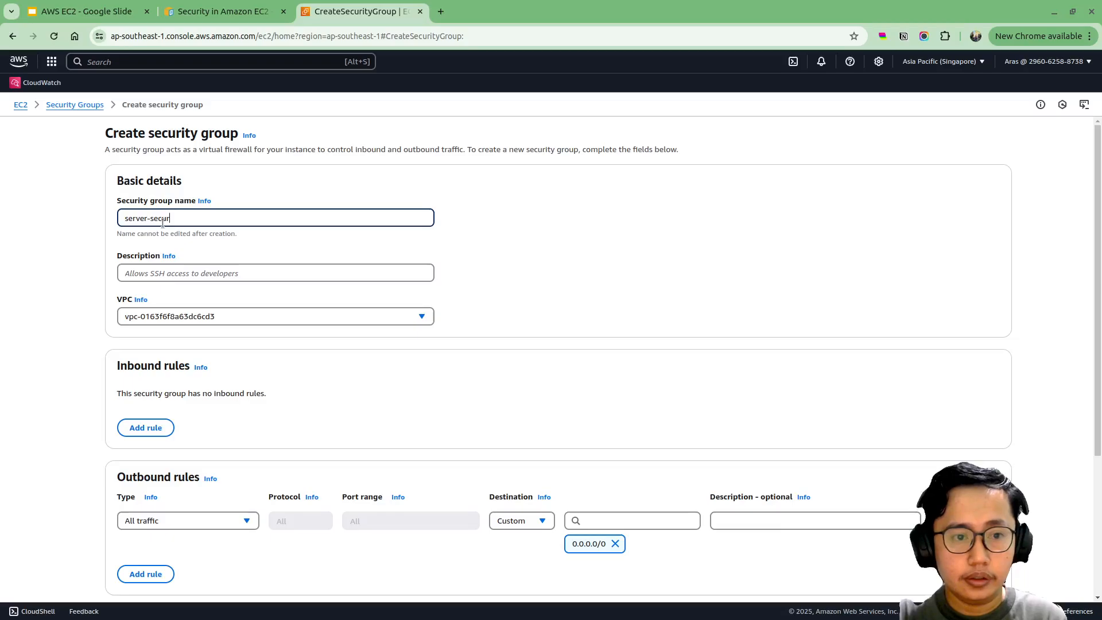
{"action": "type", "text": "ty-"}
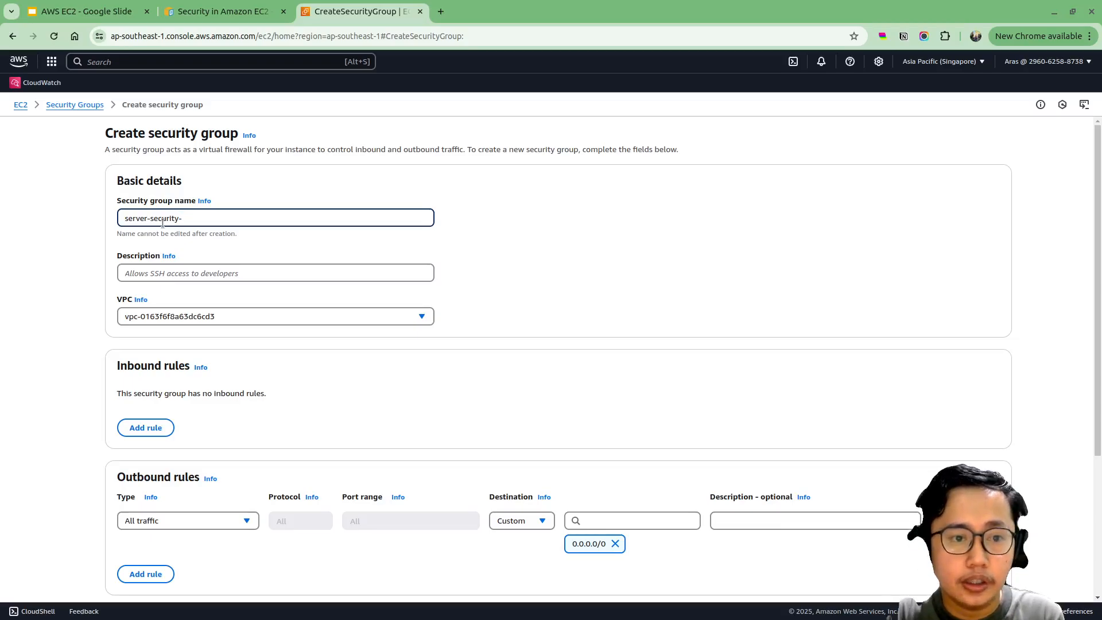
{"action": "left_click", "coordinate": [946, 61]}
{"action": "left_click", "coordinate": [945, 61]}
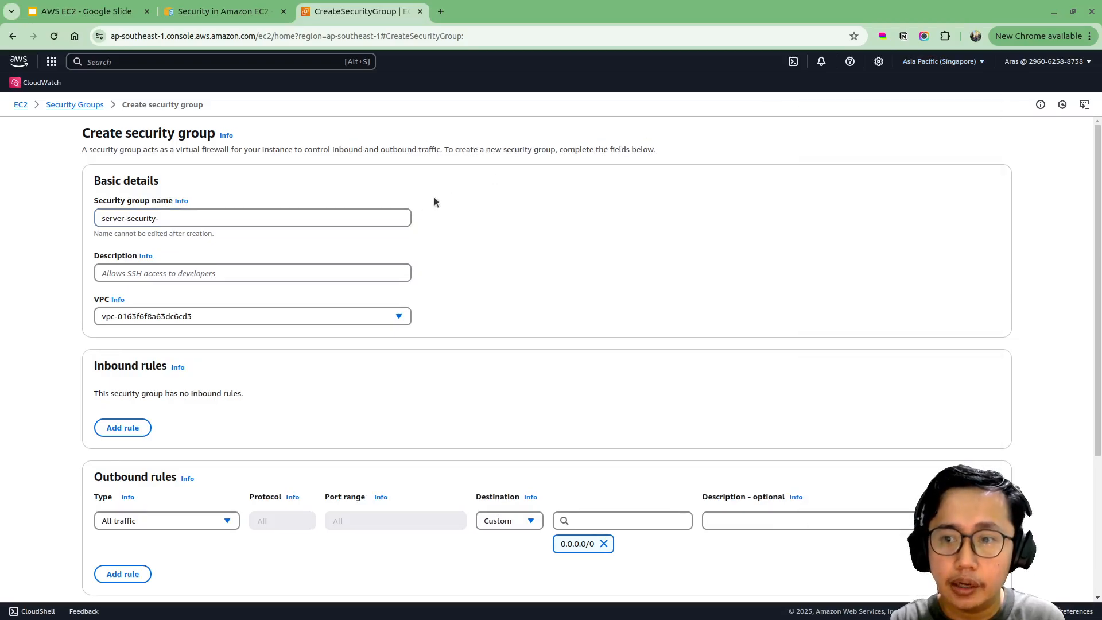
{"action": "left_click", "coordinate": [371, 217]}
{"action": "type", "text": "sg"}
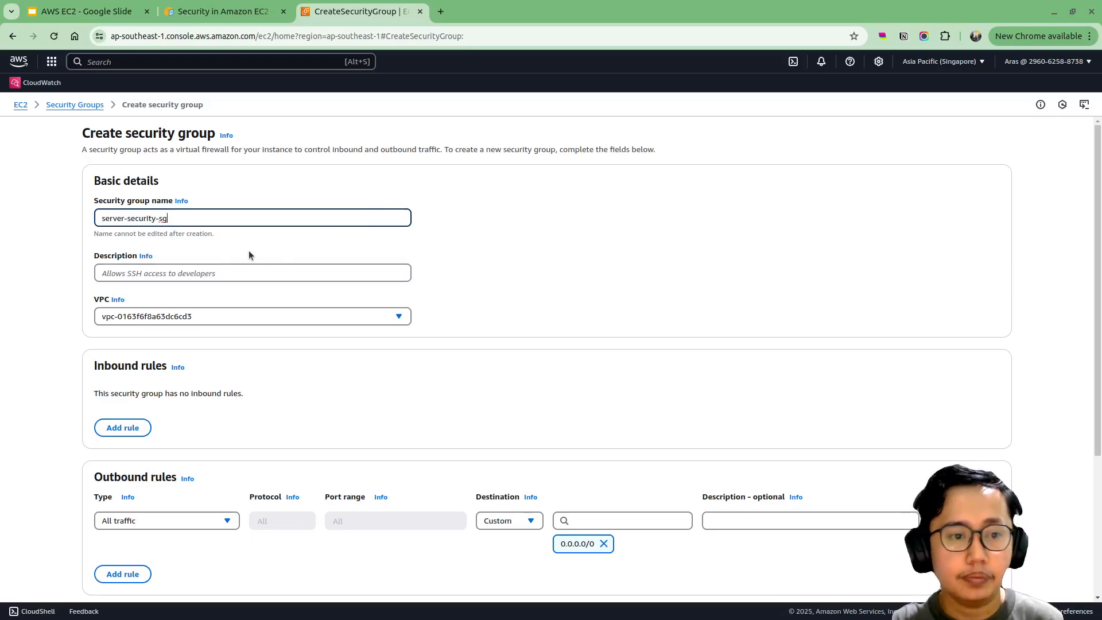
Step: Enter "Security for server sg" as the security group's description
{"action": "left_click", "coordinate": [161, 274]}
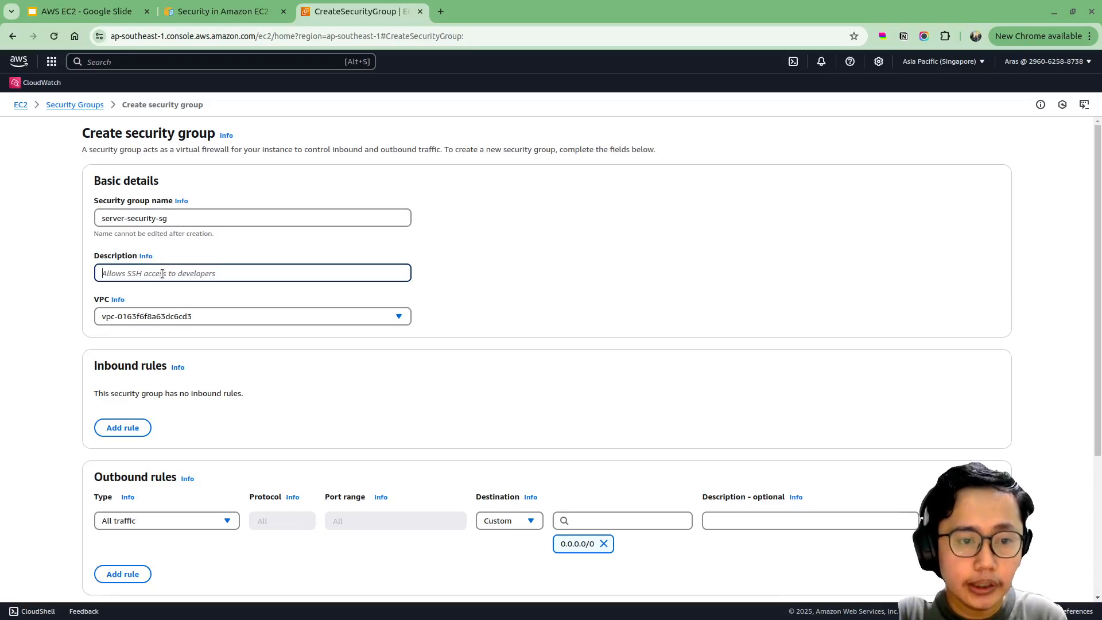
{"action": "type", "text": "A"}
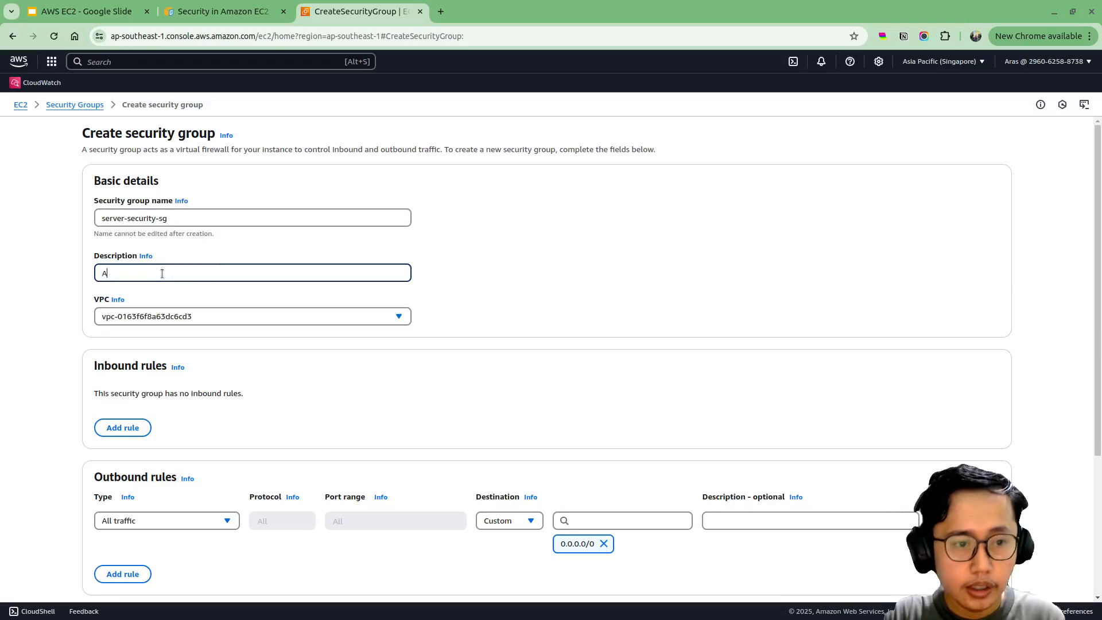
{"action": "key", "text": "BackSpace"}
{"action": "type", "text": "Se"}
{"action": "key", "text": "BackSpace"}
{"action": "type", "text": "ecurity for server shg"}
{"action": "left_click", "coordinate": [229, 294]}
{"action": "scroll", "coordinate": [228, 294], "scroll_direction": "down", "scroll_amount": 2}
{"action": "scroll", "coordinate": [228, 293], "scroll_direction": "up", "scroll_amount": 2}
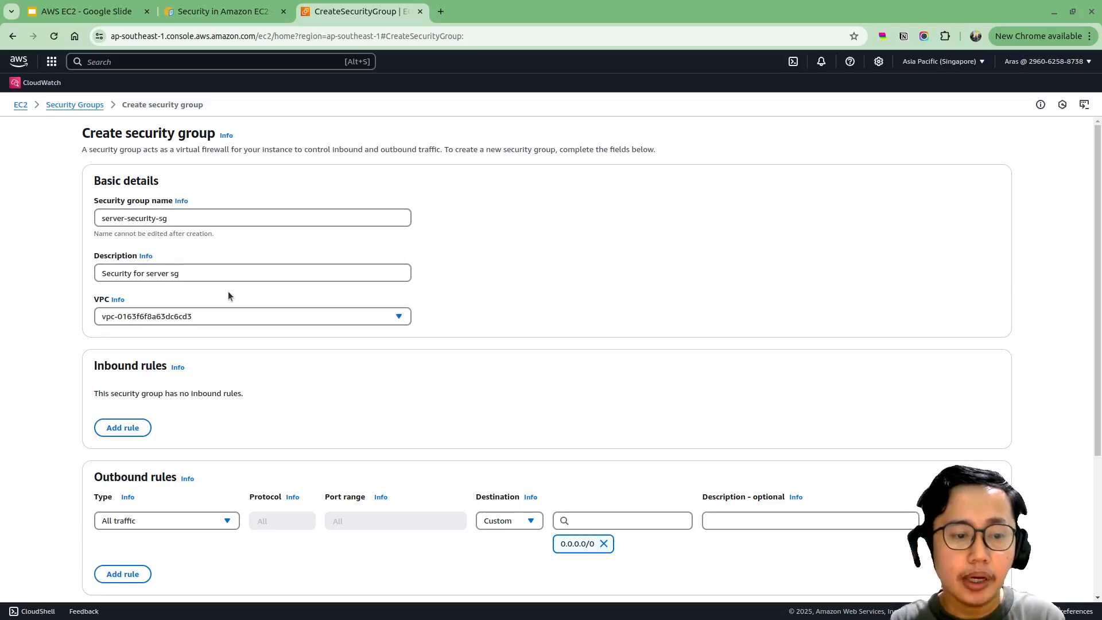
Step: Add an inbound rule of type Custom TCP with port range 3000
{"action": "scroll", "coordinate": [229, 295], "scroll_direction": "down", "scroll_amount": 3}
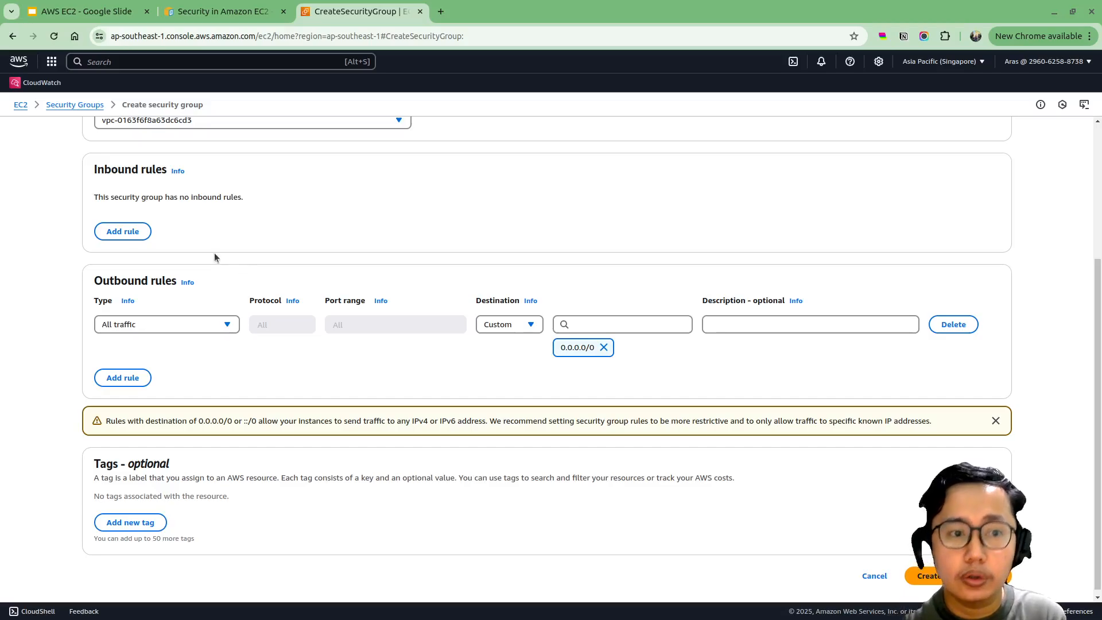
{"action": "left_click", "coordinate": [123, 231]}
{"action": "left_click", "coordinate": [167, 215]}
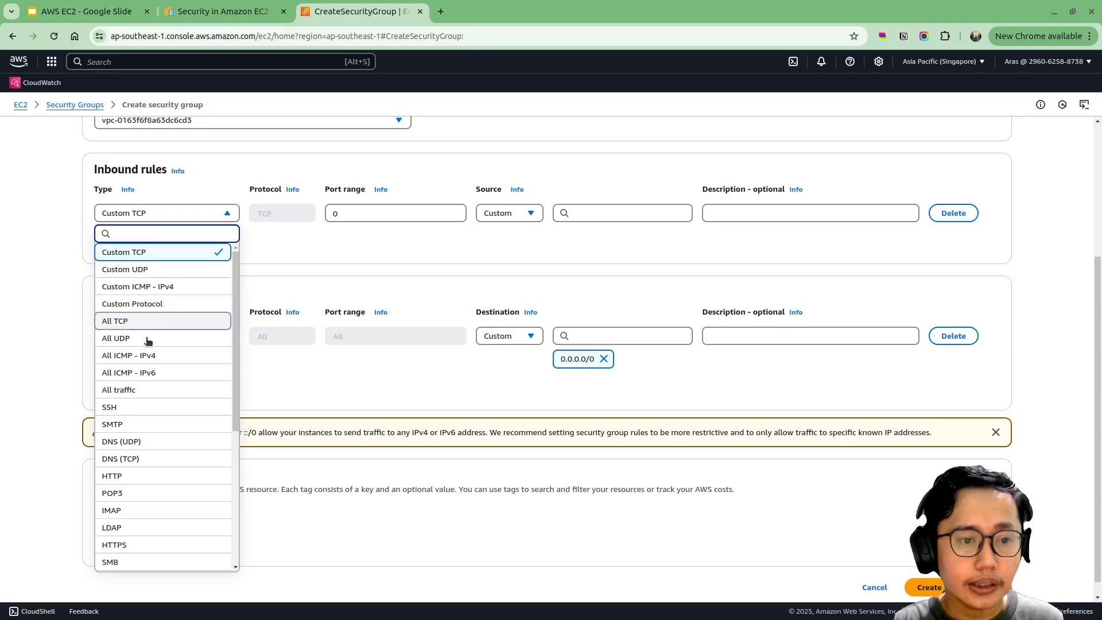
{"action": "left_click", "coordinate": [116, 478]}
{"action": "left_click", "coordinate": [161, 217]}
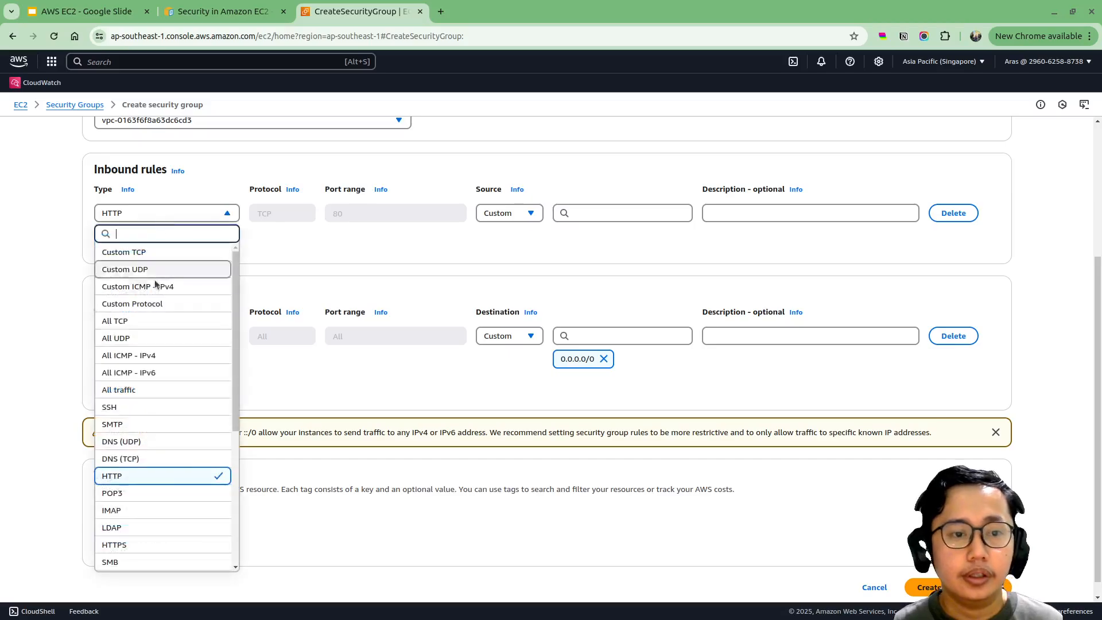
{"action": "left_click", "coordinate": [129, 252]}
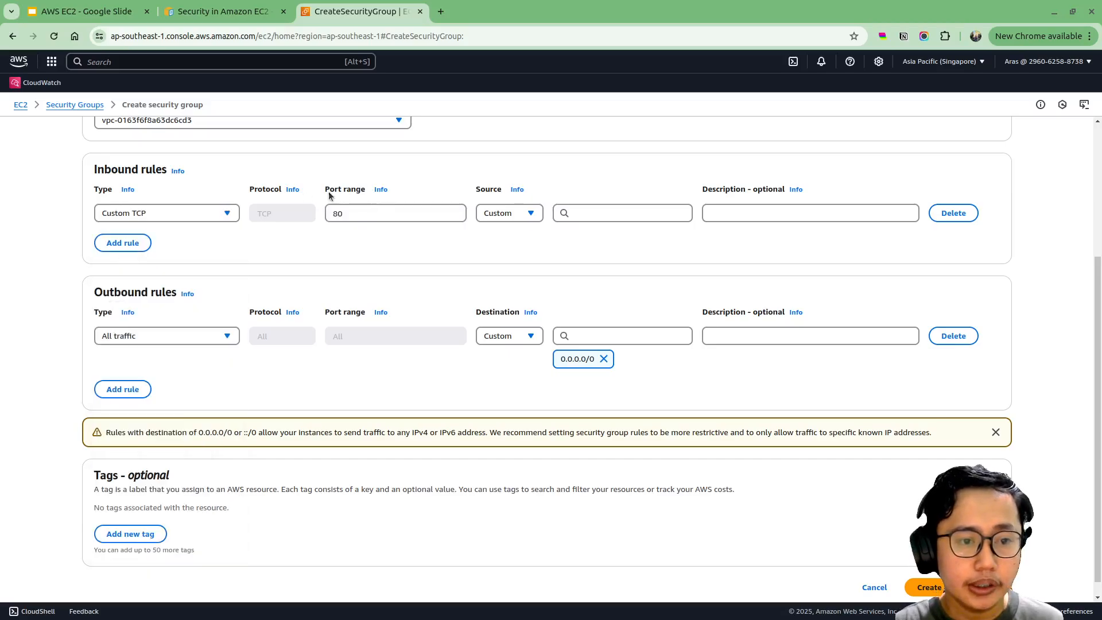
{"action": "double_click", "coordinate": [367, 213]}
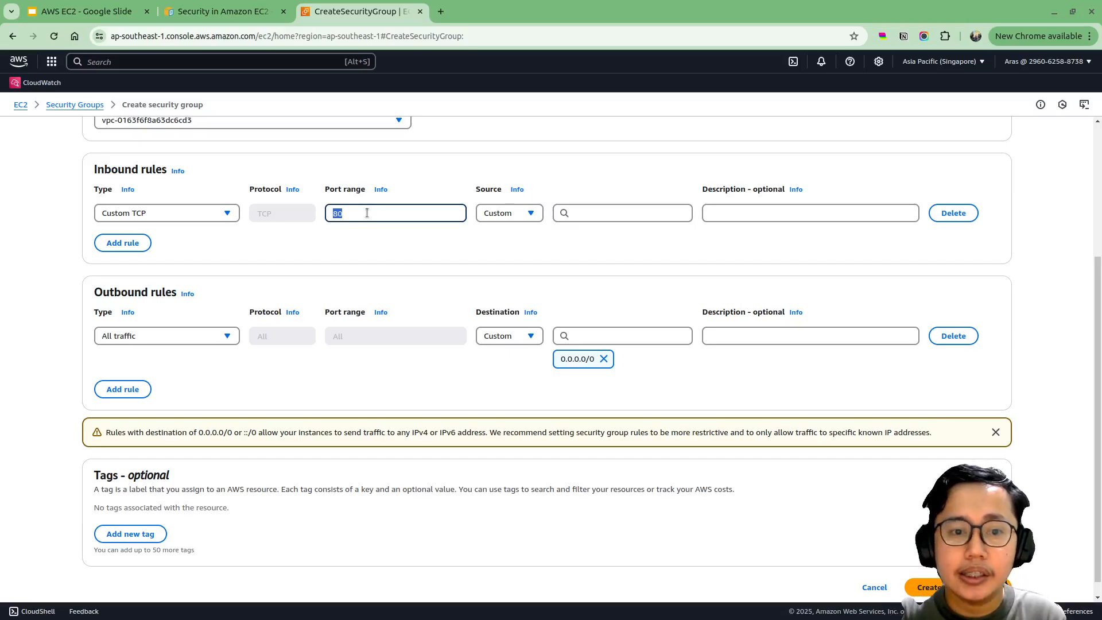
{"action": "type", "text": "3000"}
{"action": "left_click", "coordinate": [486, 233]}
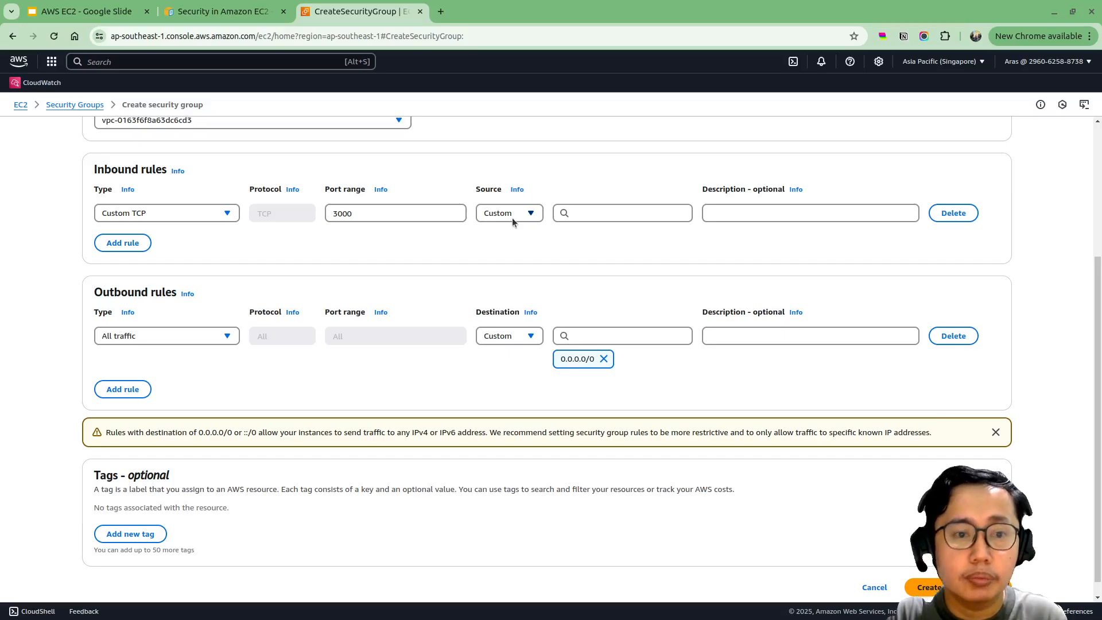
Step: Set the port 3000 rule's source to Anywhere-IPv4 and its description to "Allow application port"
{"action": "left_click", "coordinate": [499, 215]}
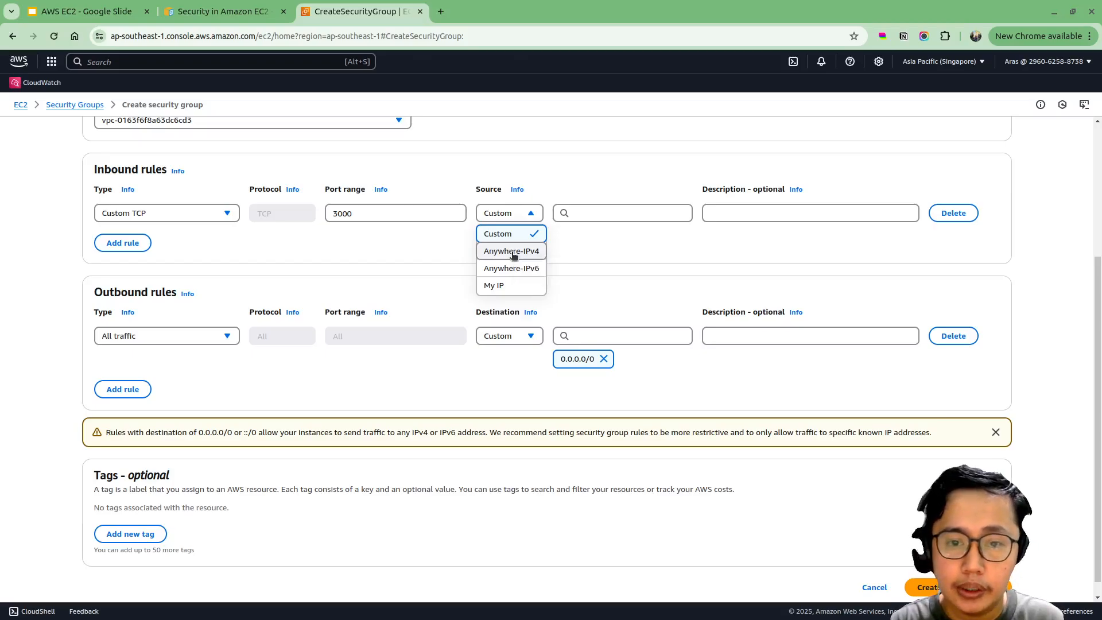
{"action": "left_click", "coordinate": [512, 255]}
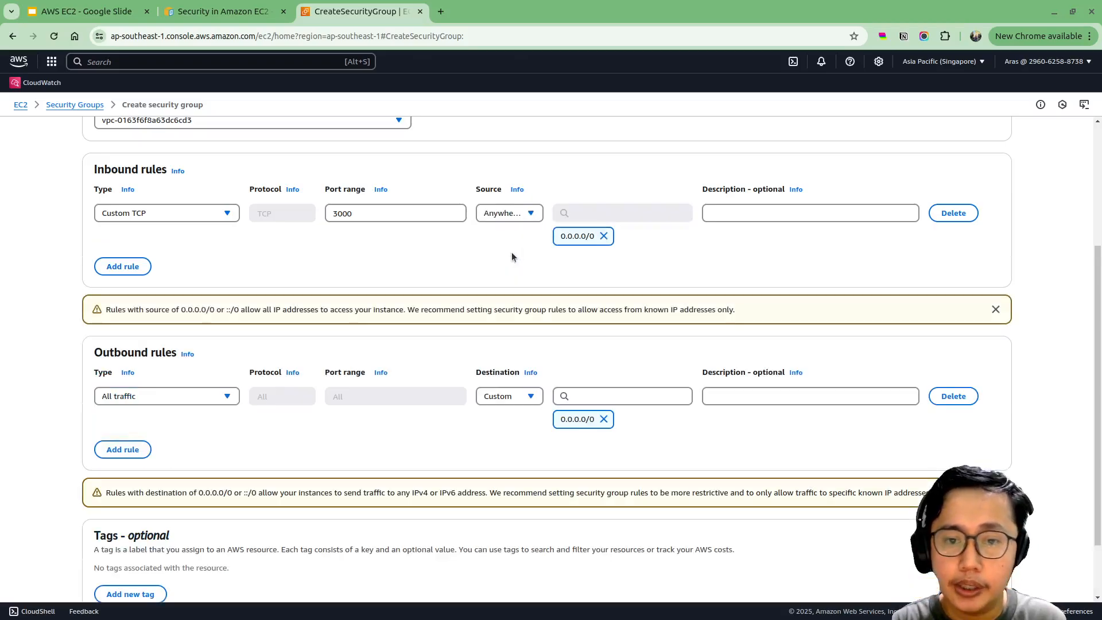
{"action": "double_click", "coordinate": [572, 237]}
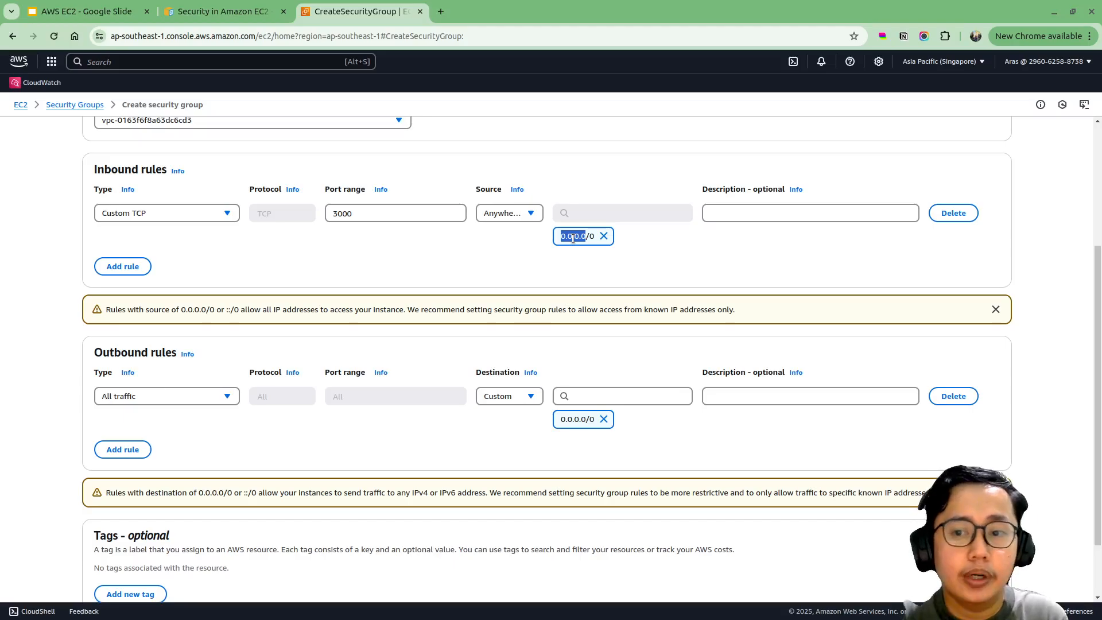
{"action": "left_click", "coordinate": [734, 211]}
{"action": "type", "text": "Allo"}
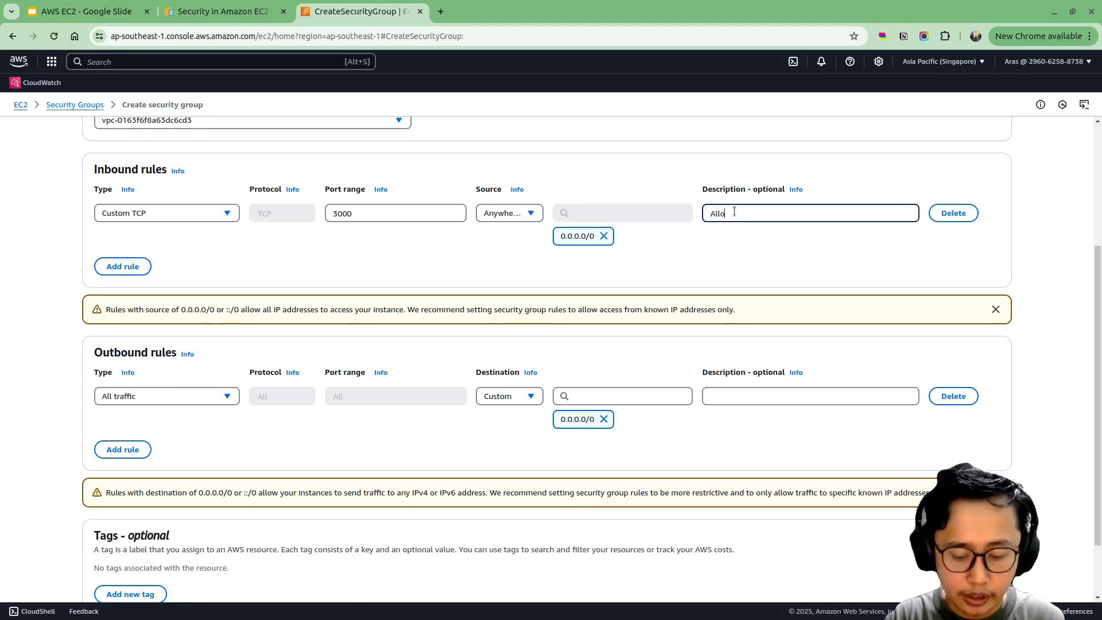
{"action": "type", "text": "w application port"}
{"action": "left_click", "coordinate": [743, 247]}
Step: Review the outbound rule settings and add a second inbound rule of type SSH
{"action": "scroll", "coordinate": [744, 248], "scroll_direction": "down", "scroll_amount": 3}
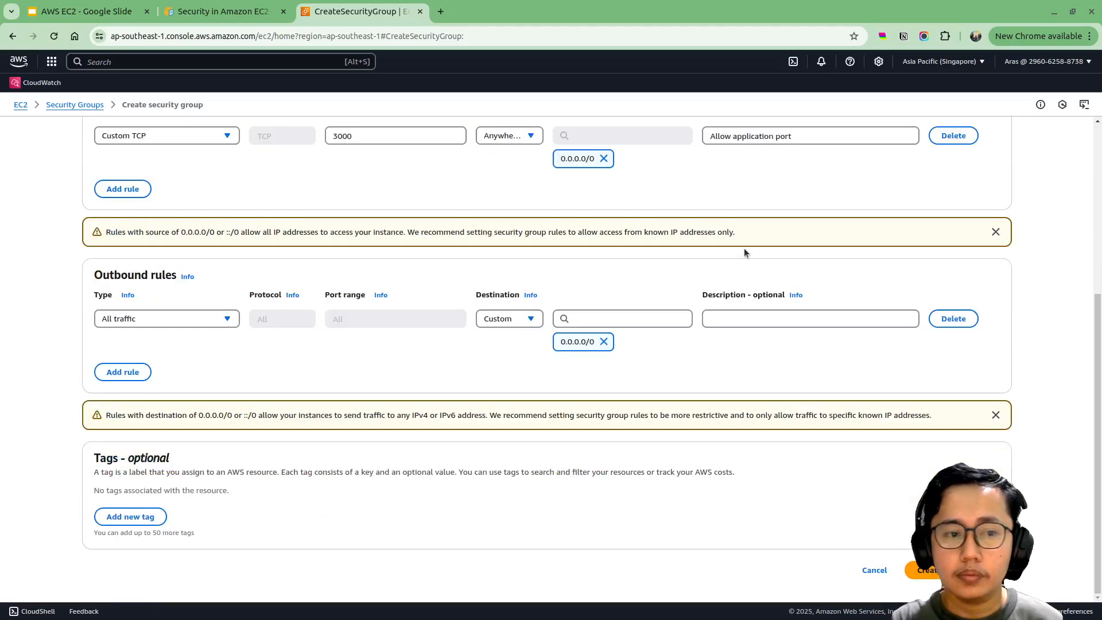
{"action": "scroll", "coordinate": [488, 238], "scroll_direction": "up", "scroll_amount": 2}
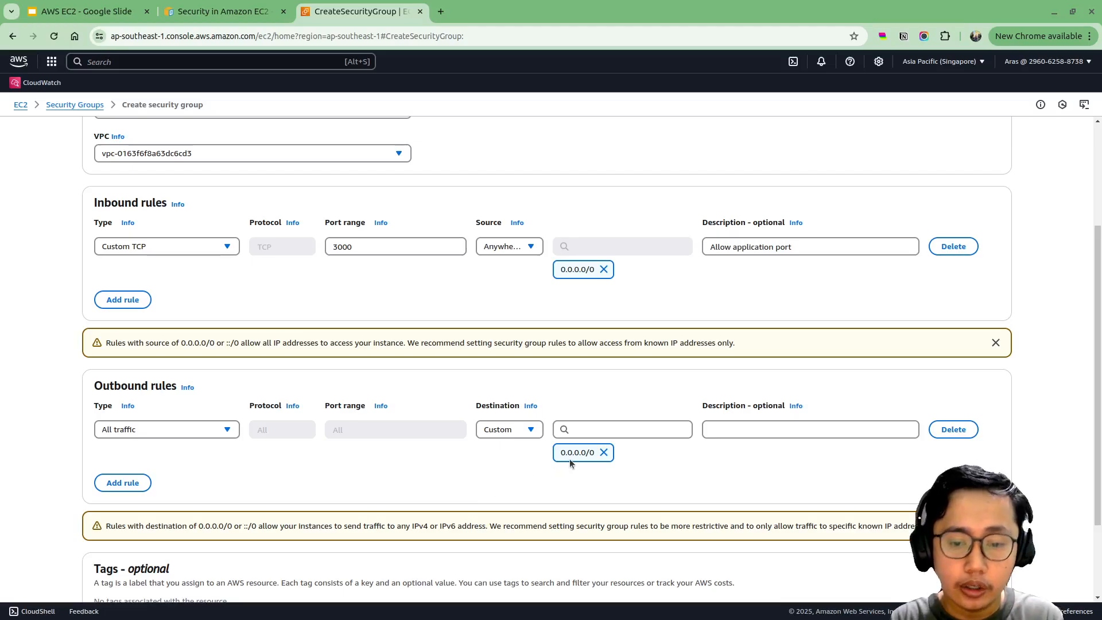
{"action": "scroll", "coordinate": [360, 316], "scroll_direction": "down", "scroll_amount": 2}
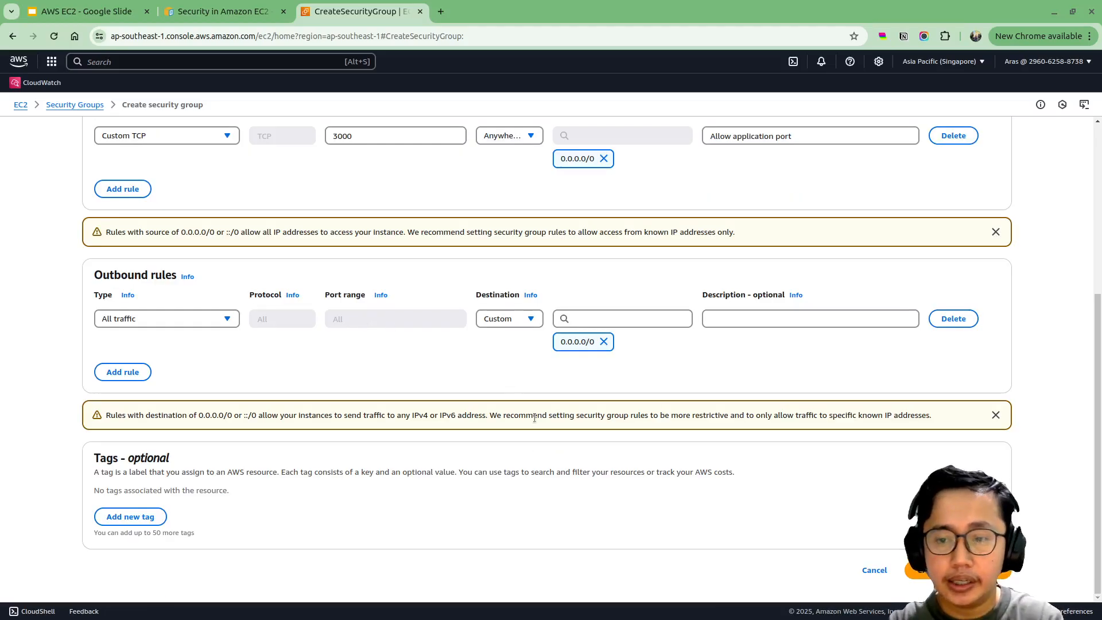
{"action": "scroll", "coordinate": [415, 288], "scroll_direction": "up", "scroll_amount": 4}
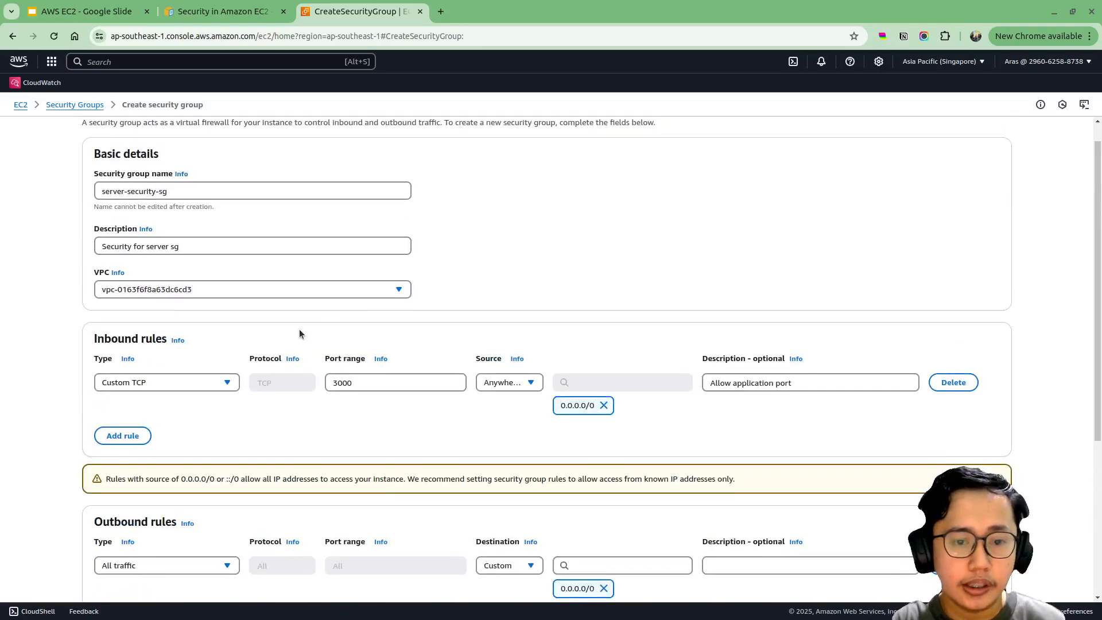
{"action": "left_click", "coordinate": [115, 436]}
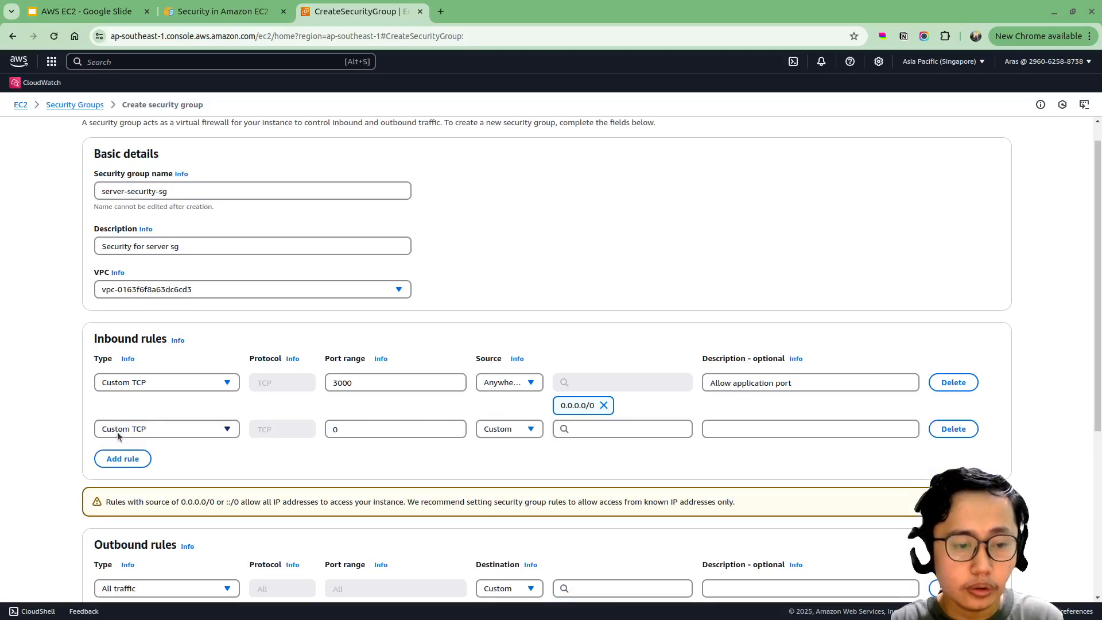
{"action": "left_click", "coordinate": [176, 428]}
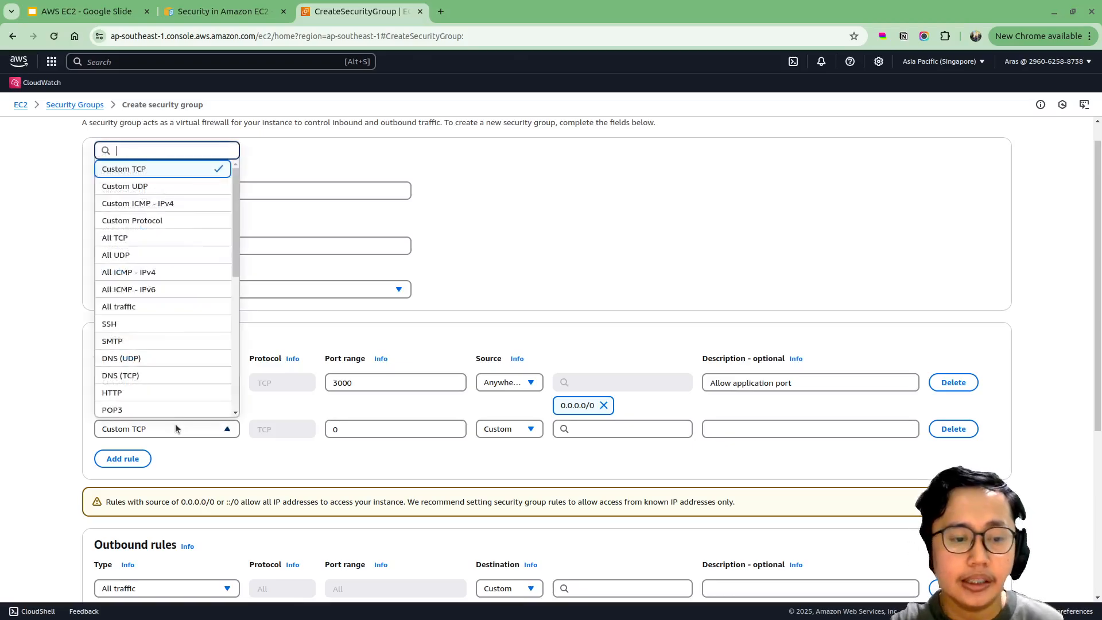
{"action": "left_click", "coordinate": [125, 324]}
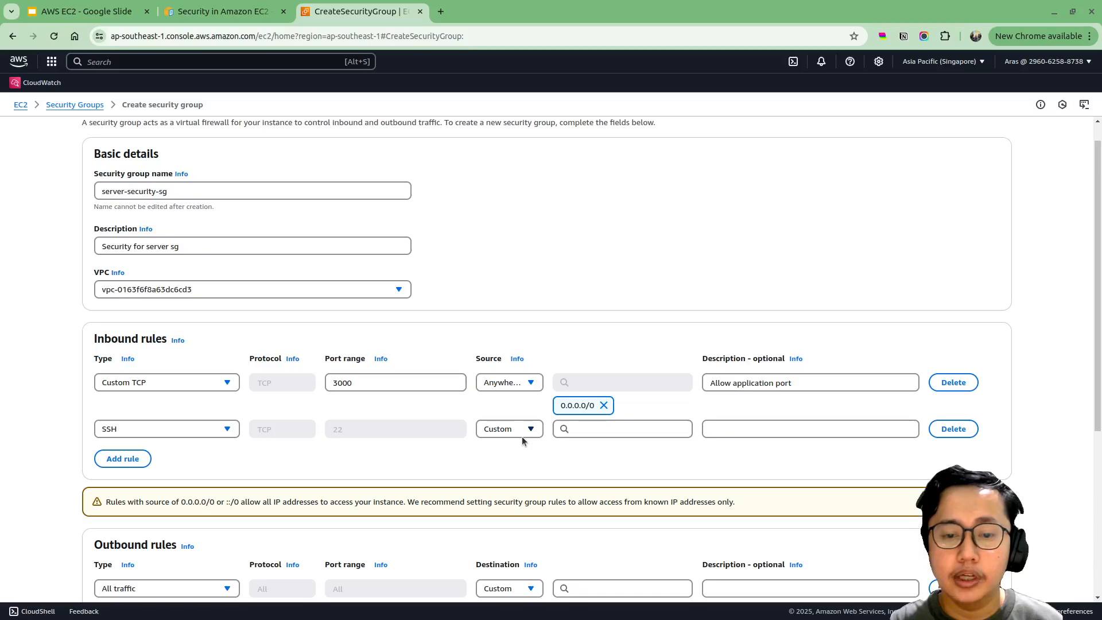
Step: Set the SSH inbound rule's source to Anywhere-IPv4 and create the security group
{"action": "left_click", "coordinate": [502, 428]}
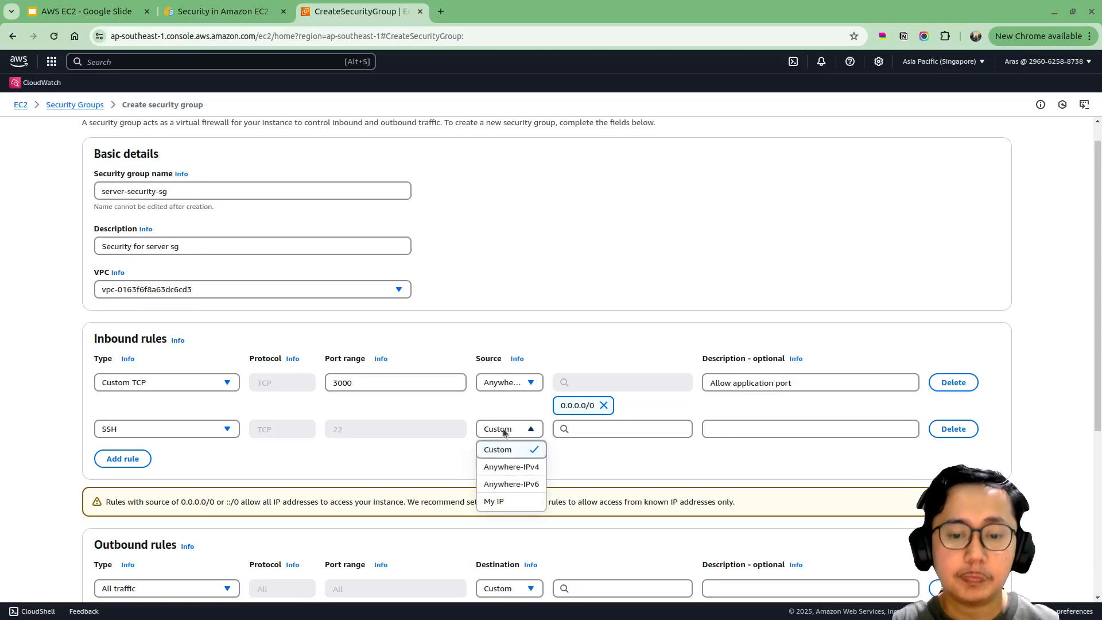
{"action": "left_click", "coordinate": [509, 466]}
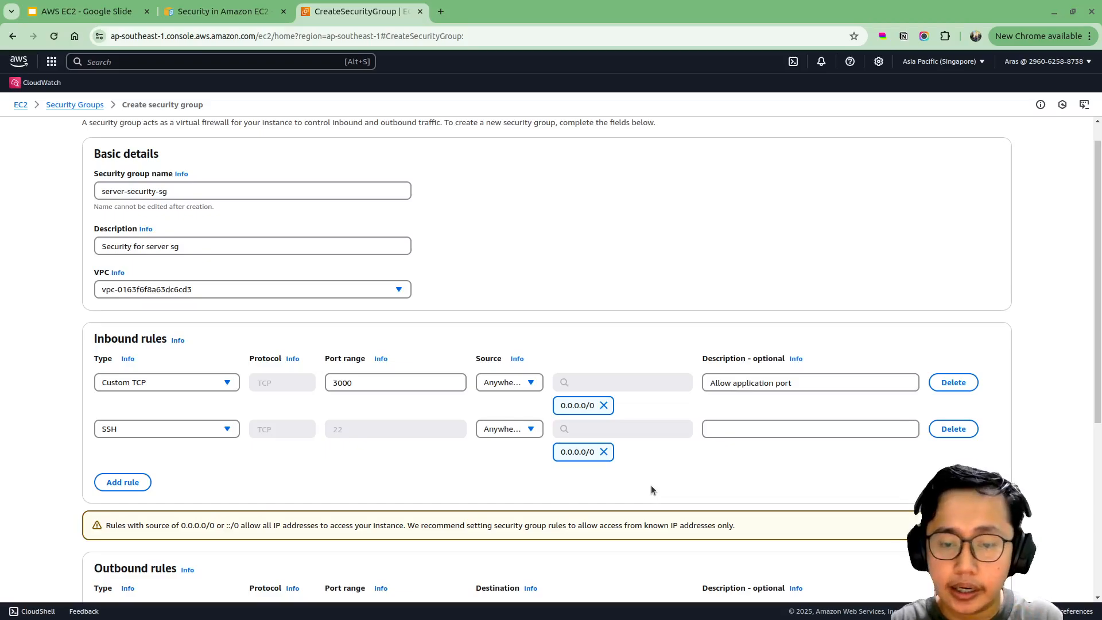
{"action": "scroll", "coordinate": [651, 489], "scroll_direction": "down", "scroll_amount": 5}
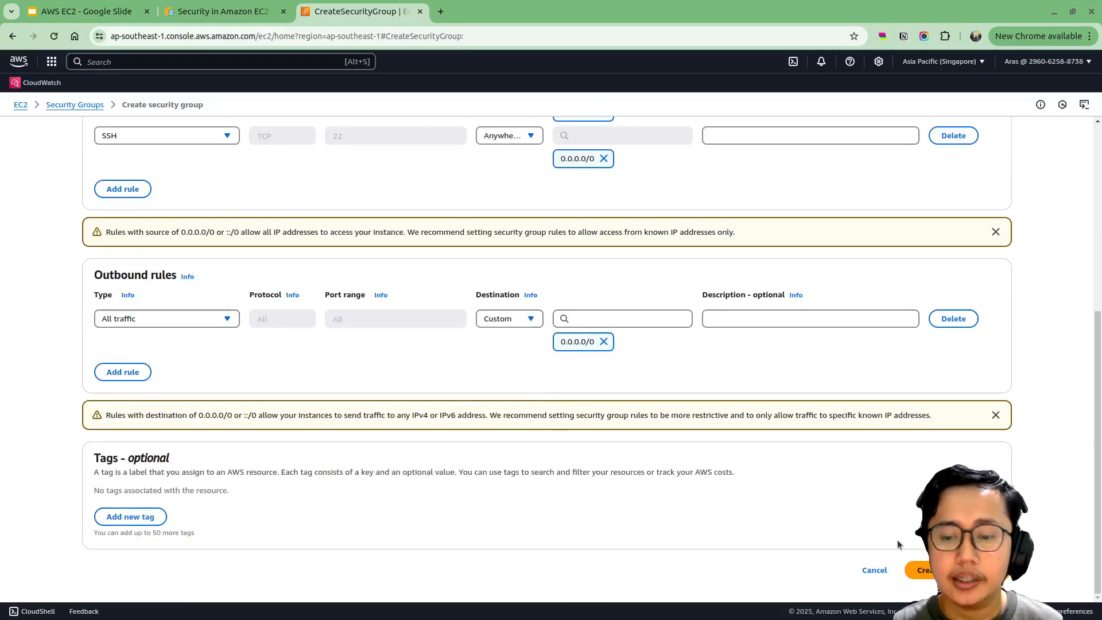
{"action": "left_click", "coordinate": [952, 570]}
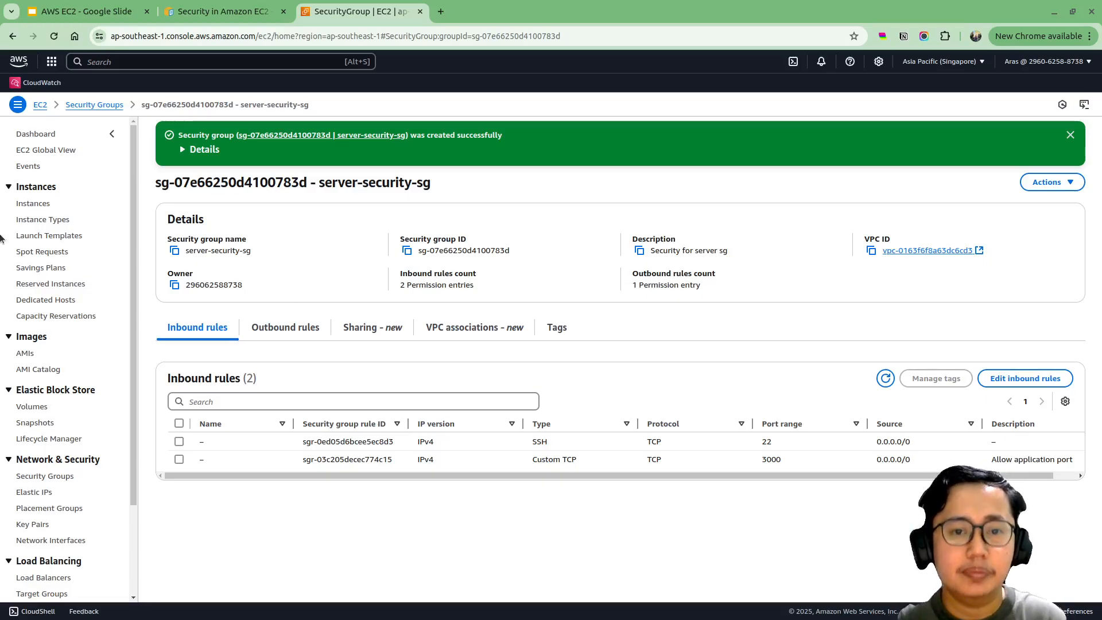
Step: Start launching a new EC2 instance from the instances list and name it server-be-sg
{"action": "left_click", "coordinate": [42, 206]}
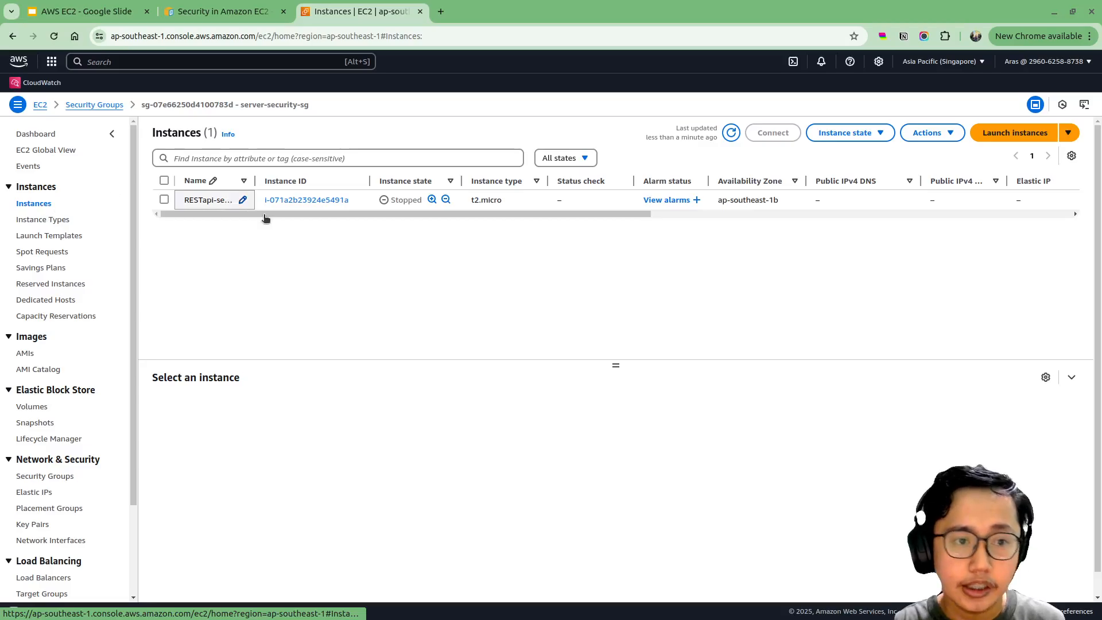
{"action": "left_click", "coordinate": [1011, 138]}
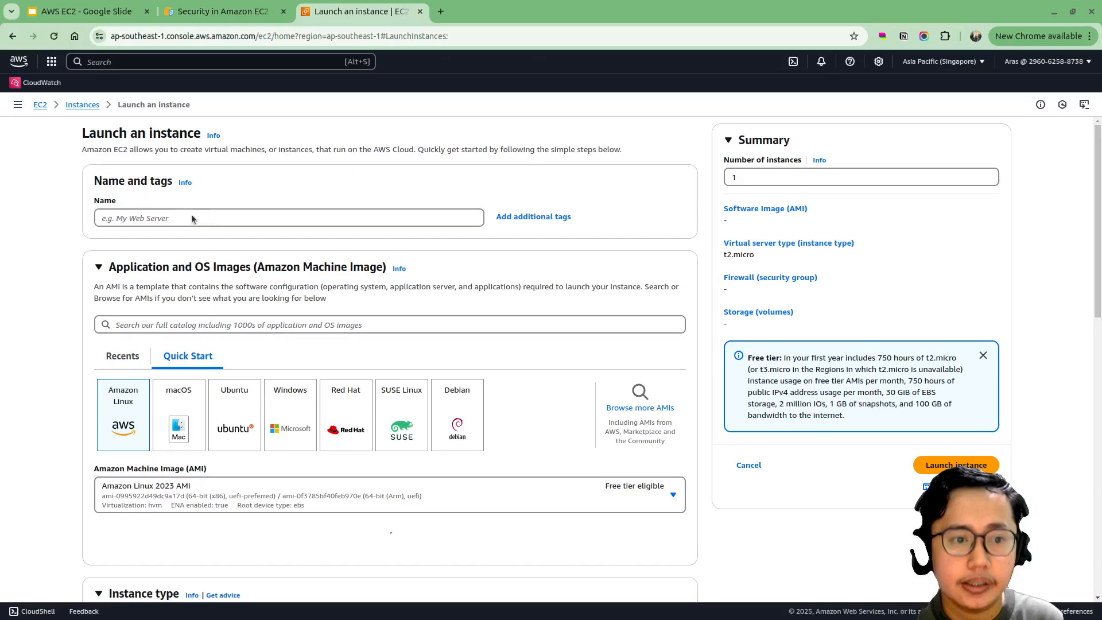
{"action": "left_click", "coordinate": [132, 216]}
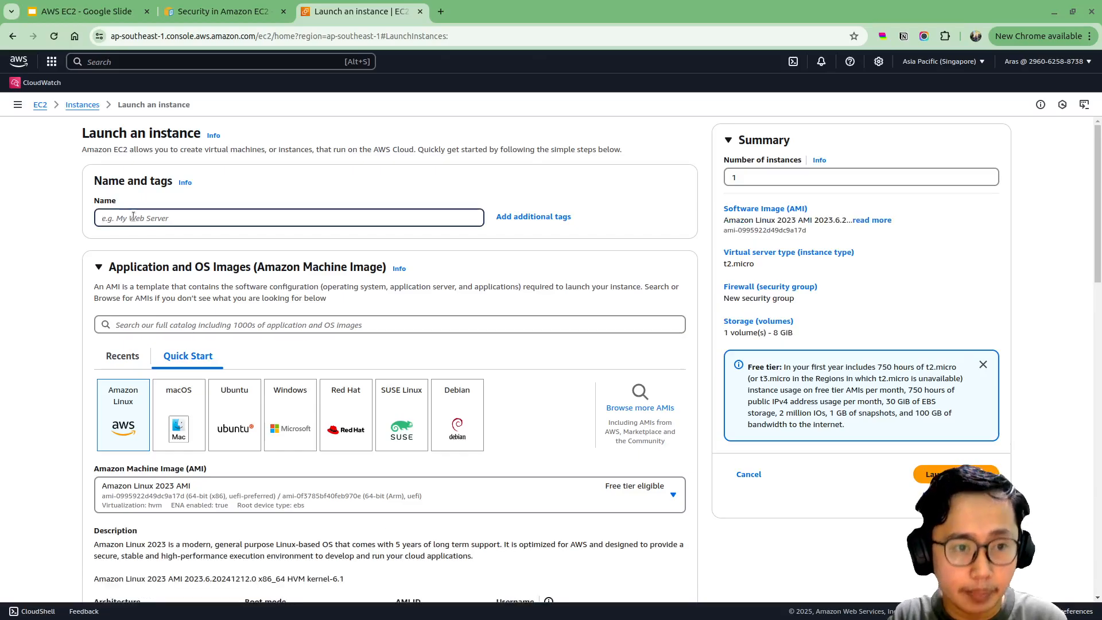
{"action": "type", "text": "server-bl-sg"}
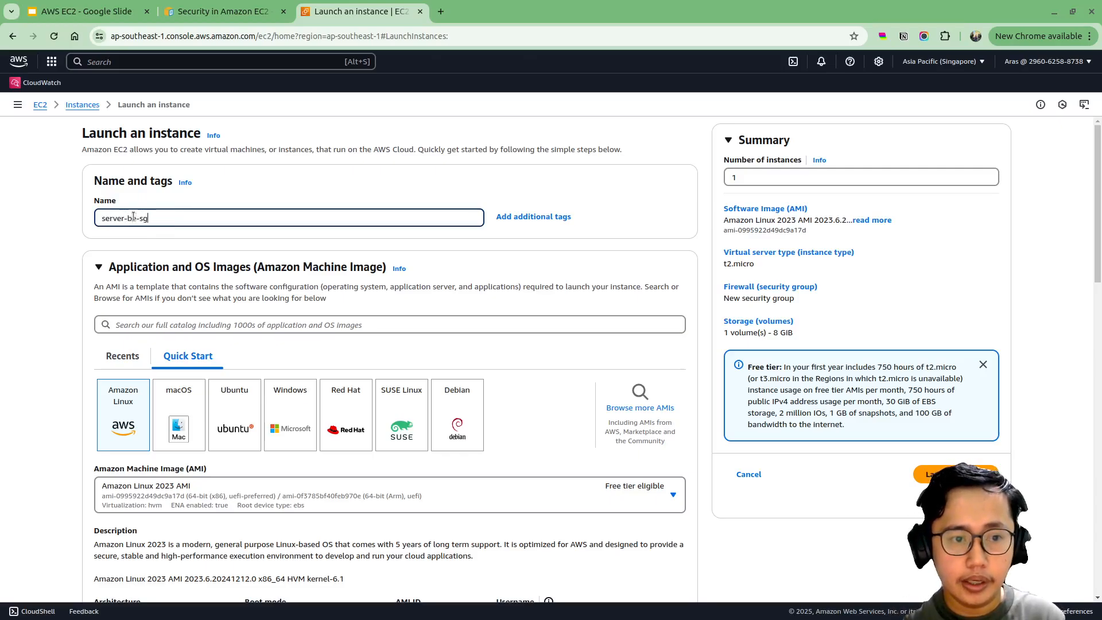
{"action": "left_click", "coordinate": [215, 248]}
Step: Choose Ubuntu Server 22.04 LTS (HVM), SSD Volume Type as the machine image and accept the resulting settings override
{"action": "scroll", "coordinate": [214, 248], "scroll_direction": "down", "scroll_amount": 1}
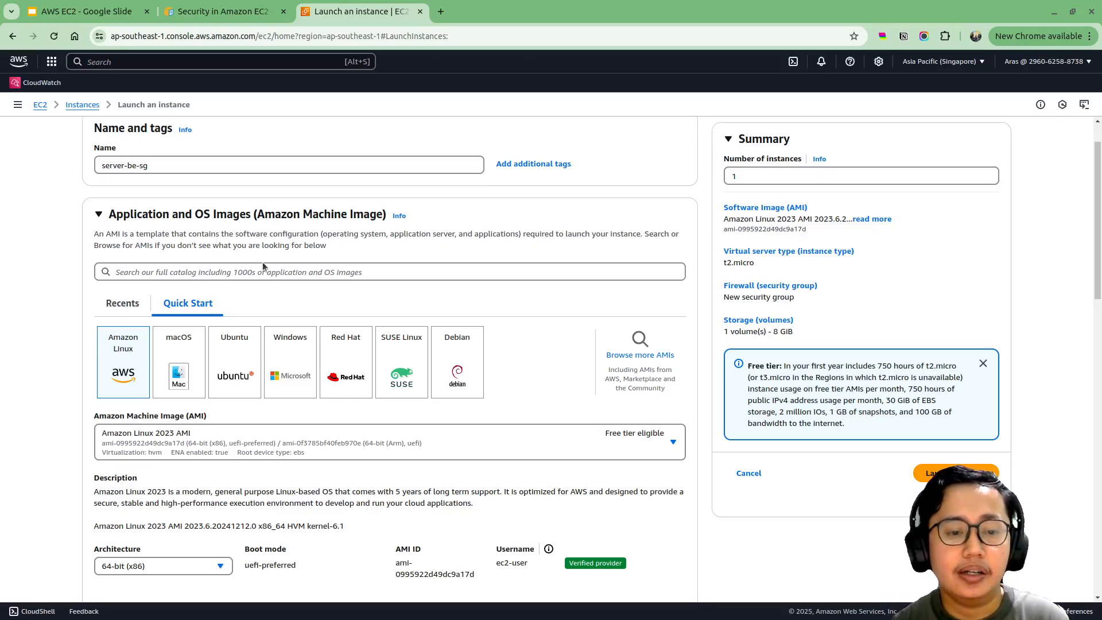
{"action": "left_click", "coordinate": [234, 377]}
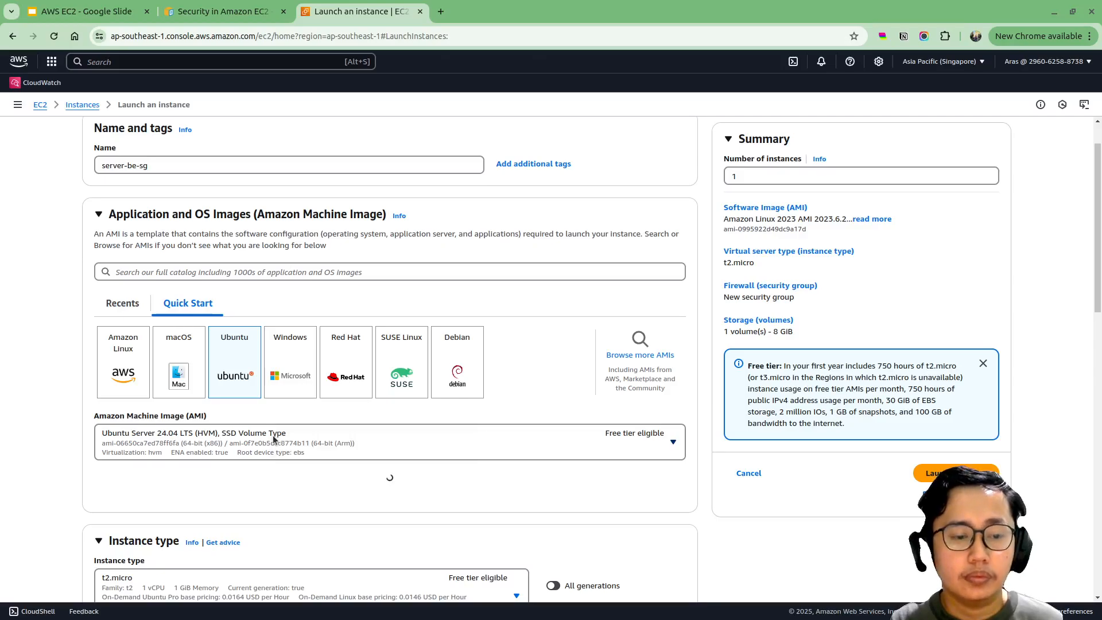
{"action": "scroll", "coordinate": [273, 435], "scroll_direction": "down", "scroll_amount": 4}
{"action": "scroll", "coordinate": [277, 488], "scroll_direction": "up", "scroll_amount": 3}
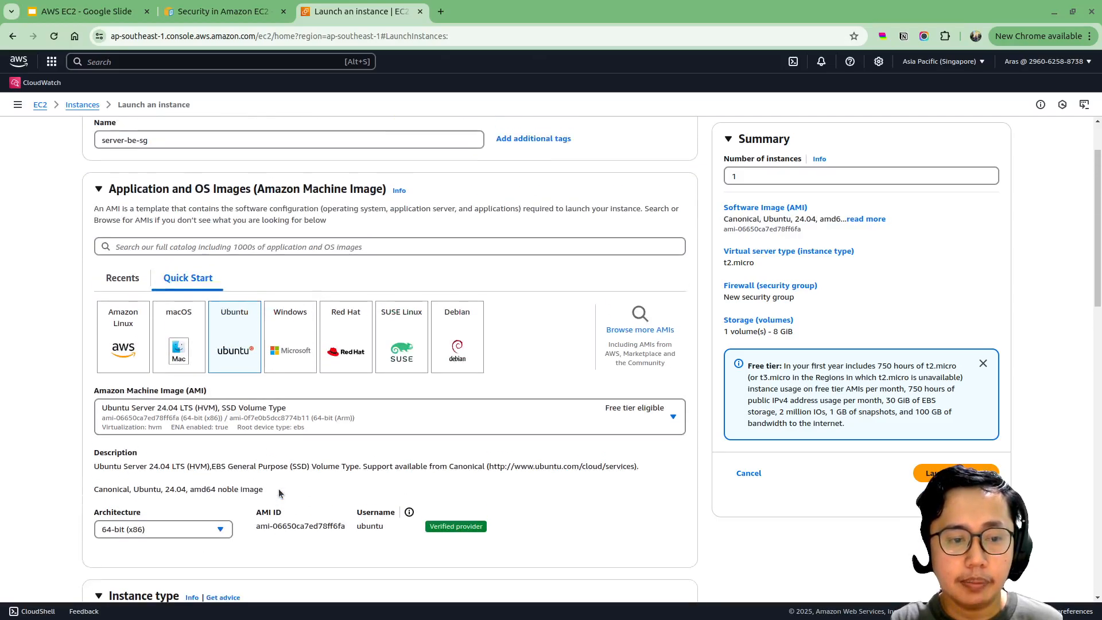
{"action": "scroll", "coordinate": [268, 411], "scroll_direction": "down", "scroll_amount": 3}
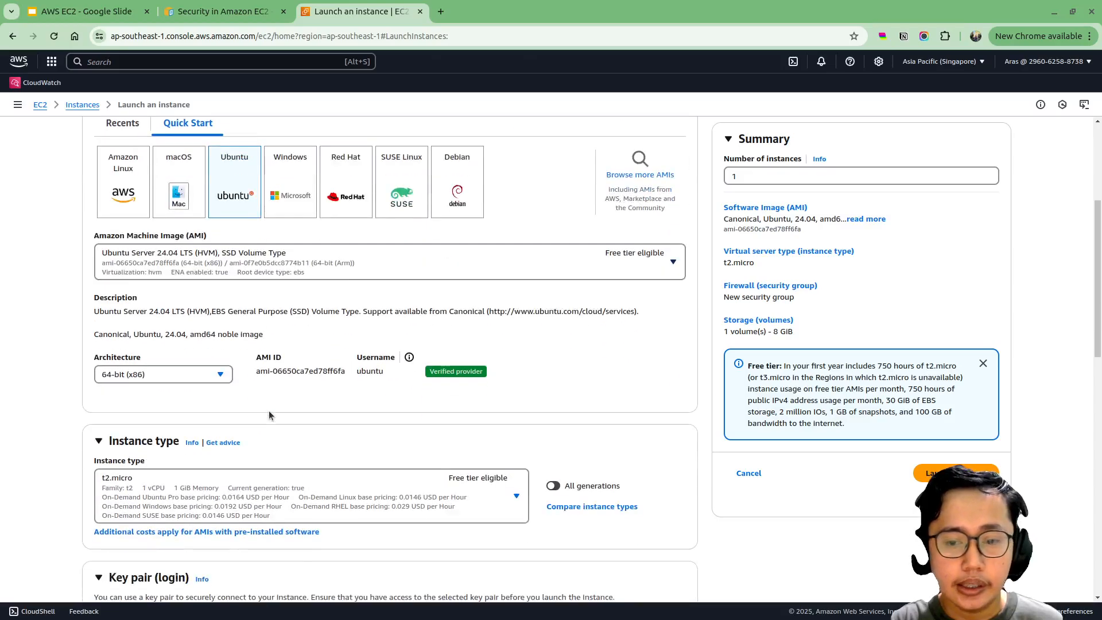
{"action": "scroll", "coordinate": [324, 326], "scroll_direction": "up", "scroll_amount": 1}
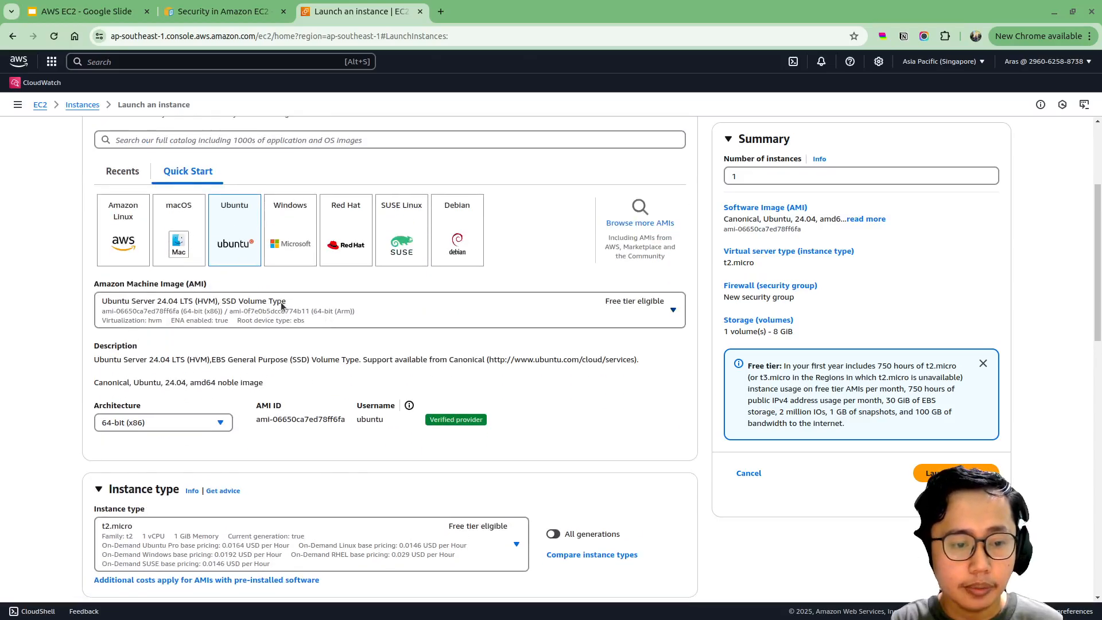
{"action": "left_click", "coordinate": [281, 305]}
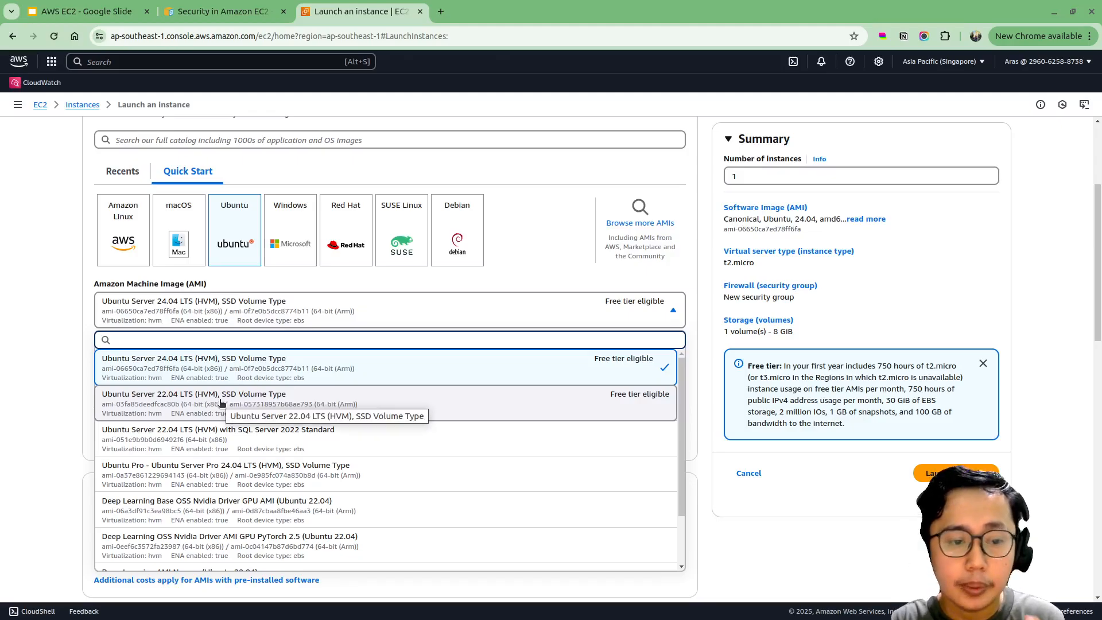
{"action": "left_click", "coordinate": [221, 402]}
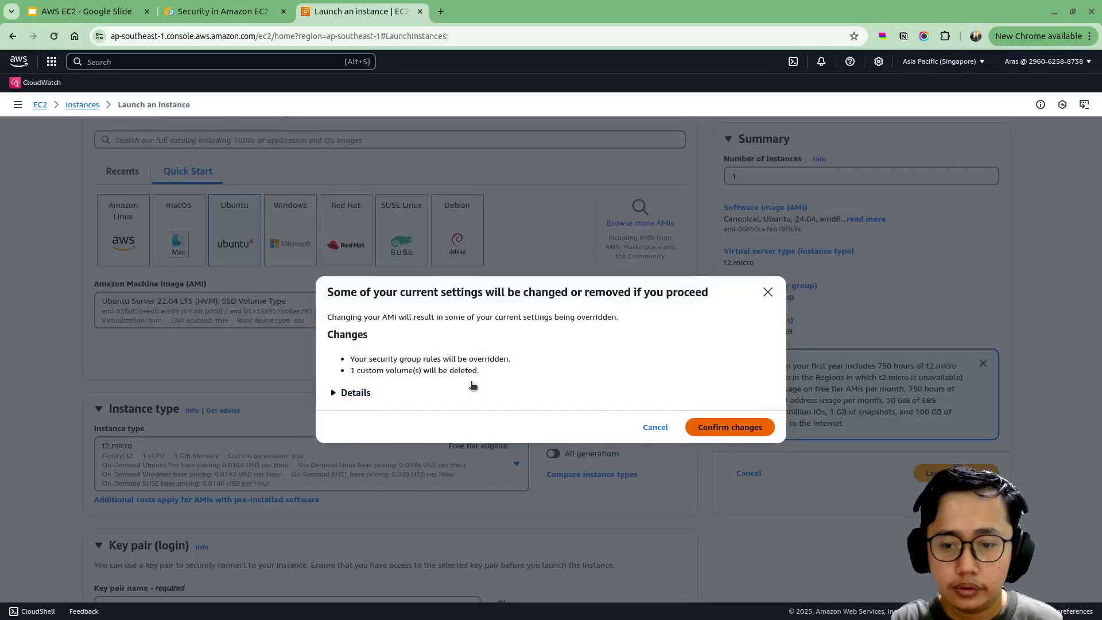
{"action": "left_click", "coordinate": [717, 427]}
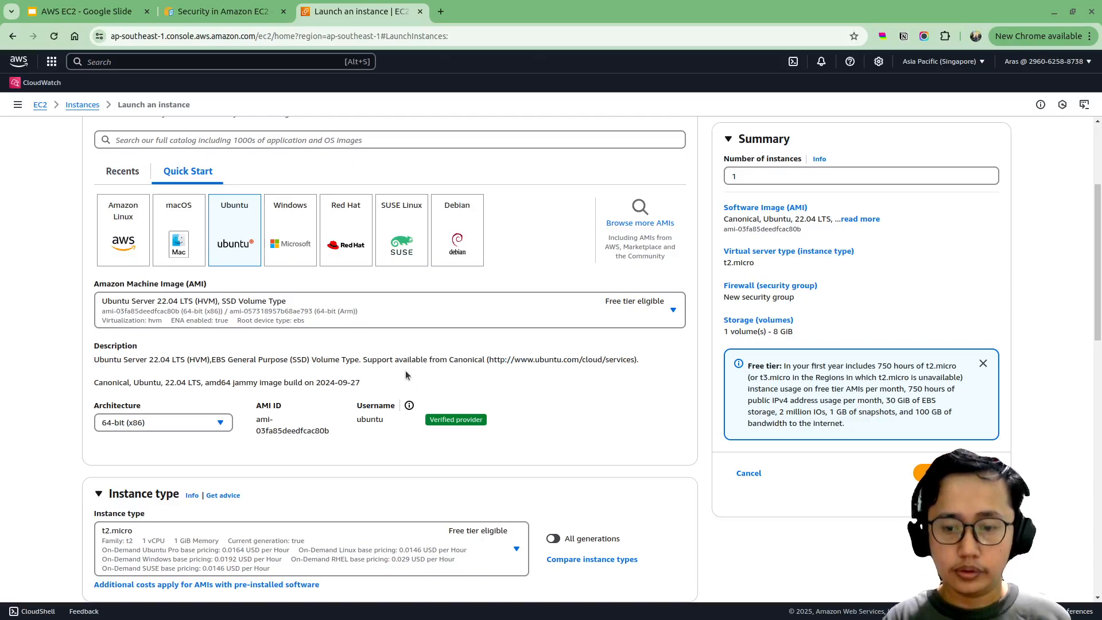
Step: Examine the available instance types and their pricing, keeping t2.micro selected
{"action": "scroll", "coordinate": [406, 370], "scroll_direction": "down", "scroll_amount": 3}
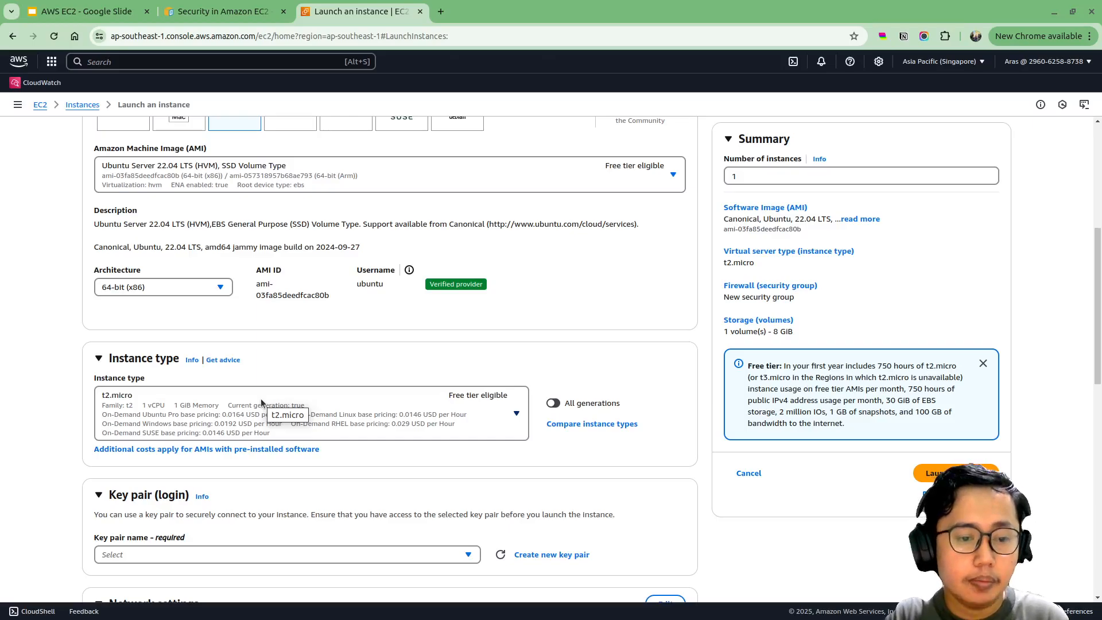
{"action": "left_click", "coordinate": [291, 408]}
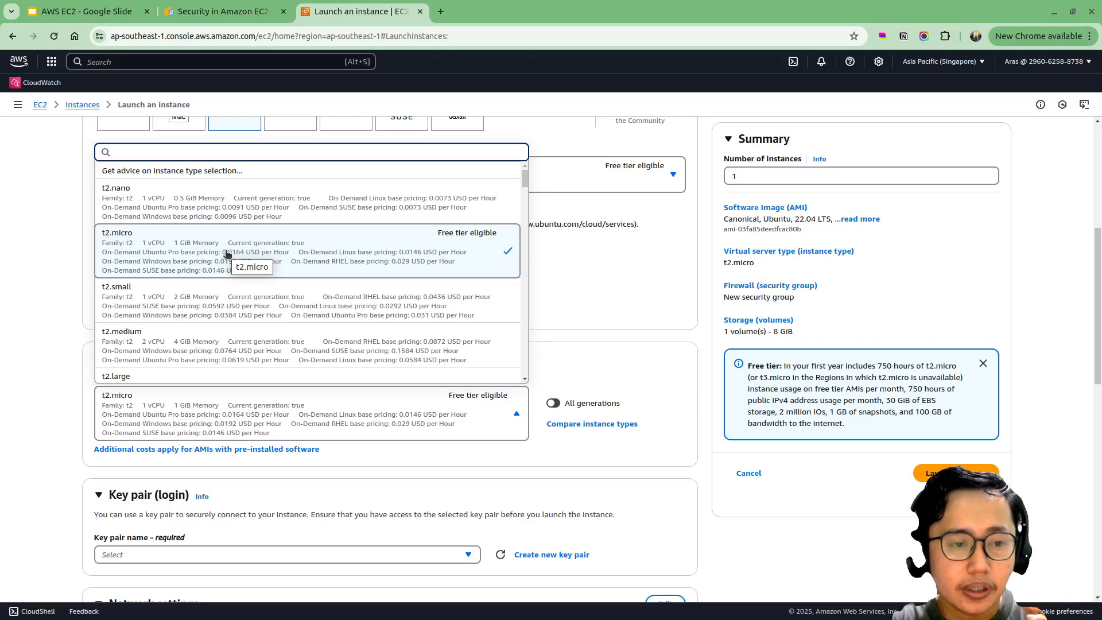
{"action": "left_click", "coordinate": [550, 308]}
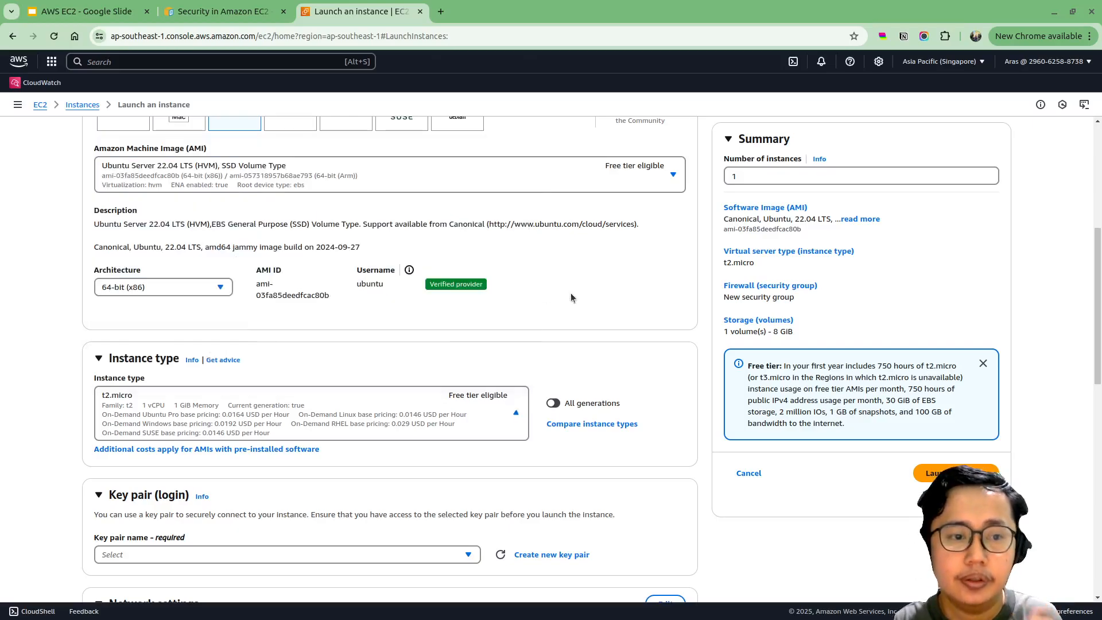
Step: Create a new key pair named server-be-sg with type RSA and the .pem private key format
{"action": "scroll", "coordinate": [453, 370], "scroll_direction": "down", "scroll_amount": 3}
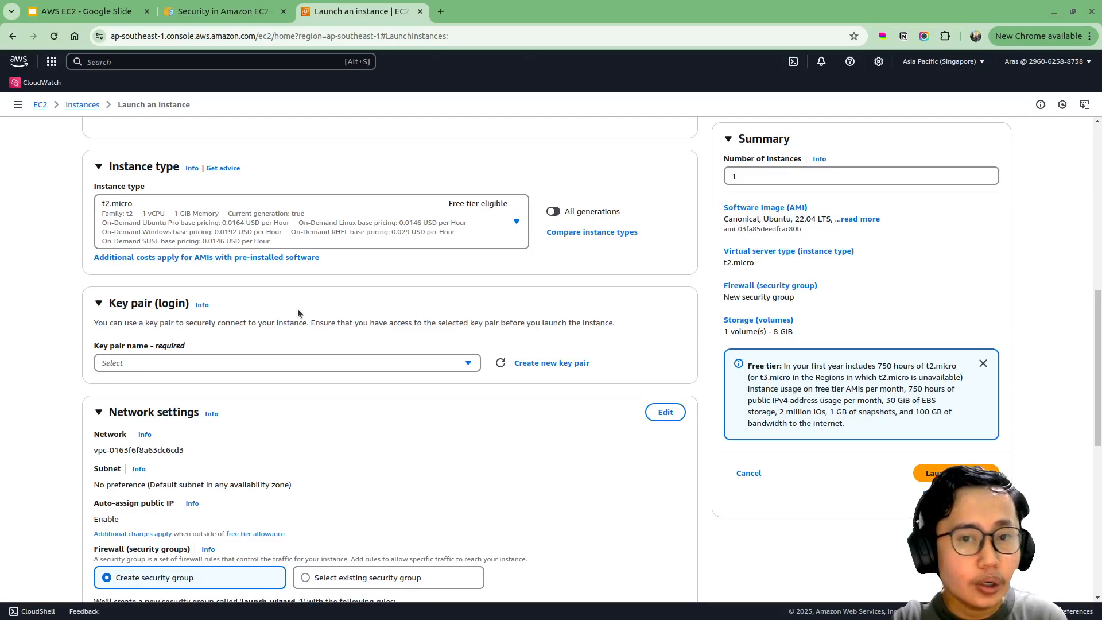
{"action": "left_click", "coordinate": [417, 362]}
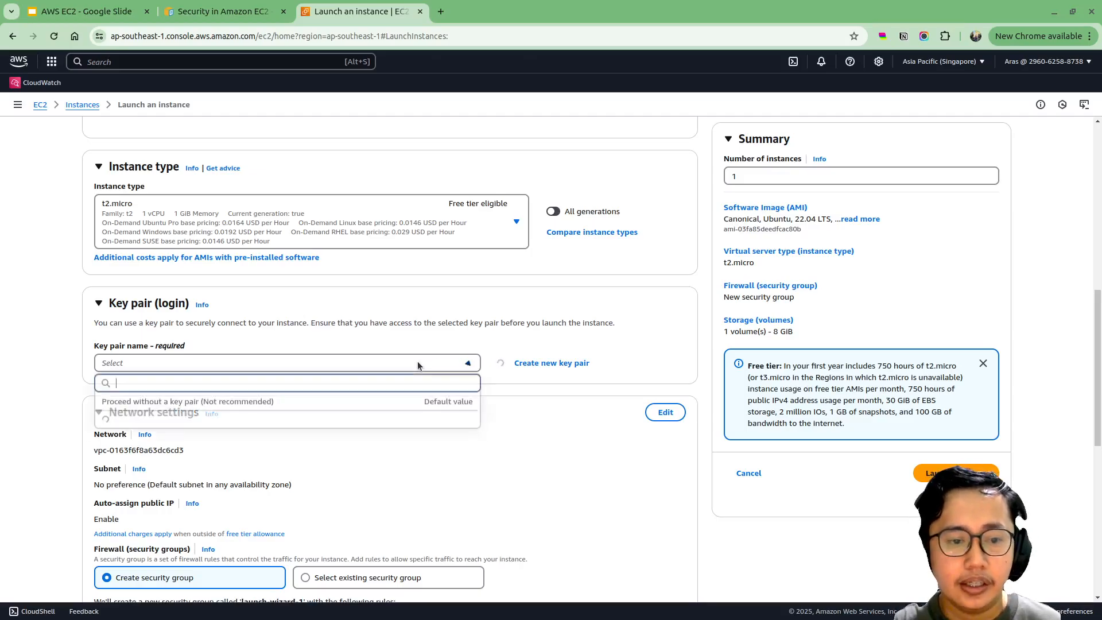
{"action": "left_click", "coordinate": [417, 363]}
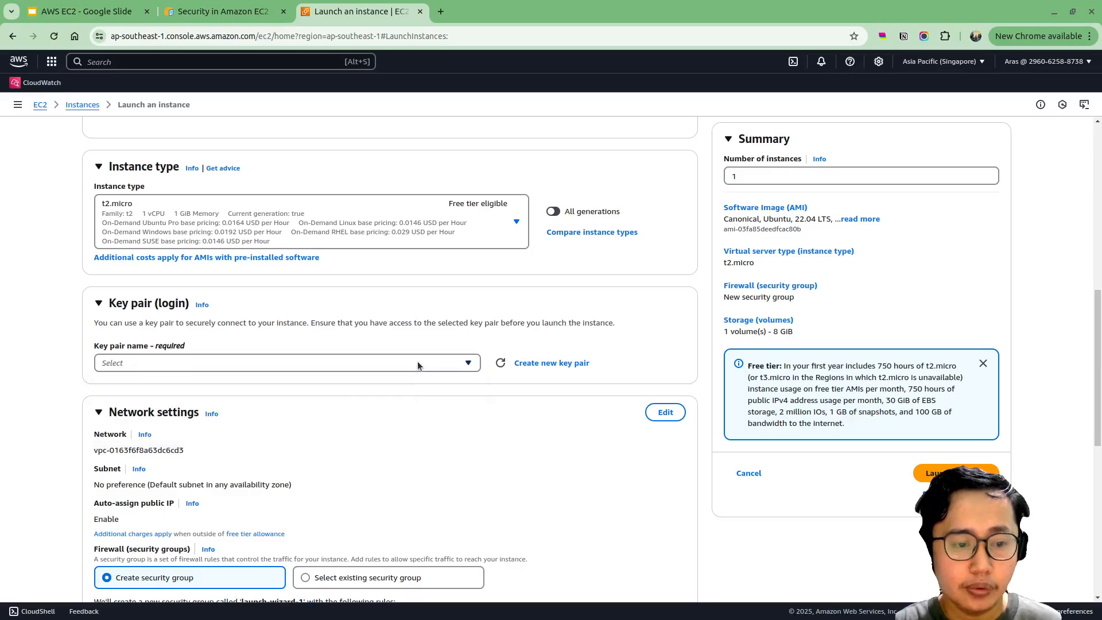
{"action": "left_click", "coordinate": [543, 364]}
{"action": "left_click", "coordinate": [428, 258]}
{"action": "type", "text": "server-be-sg"}
{"action": "left_click", "coordinate": [481, 293]}
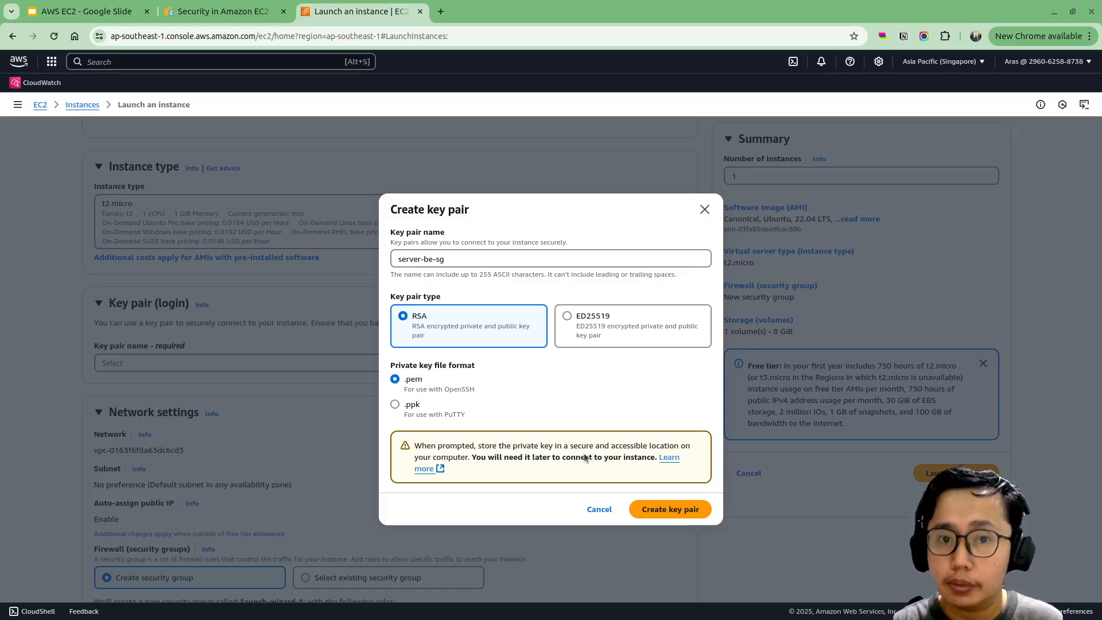
{"action": "left_click", "coordinate": [658, 509]}
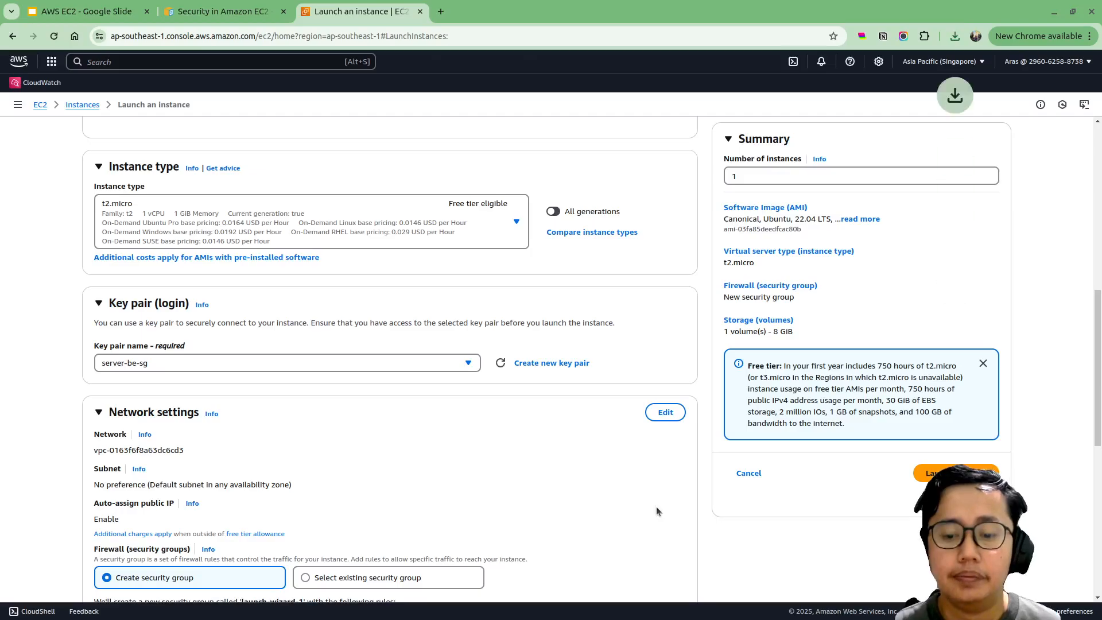
{"action": "mouse_move", "coordinate": [898, 71]}
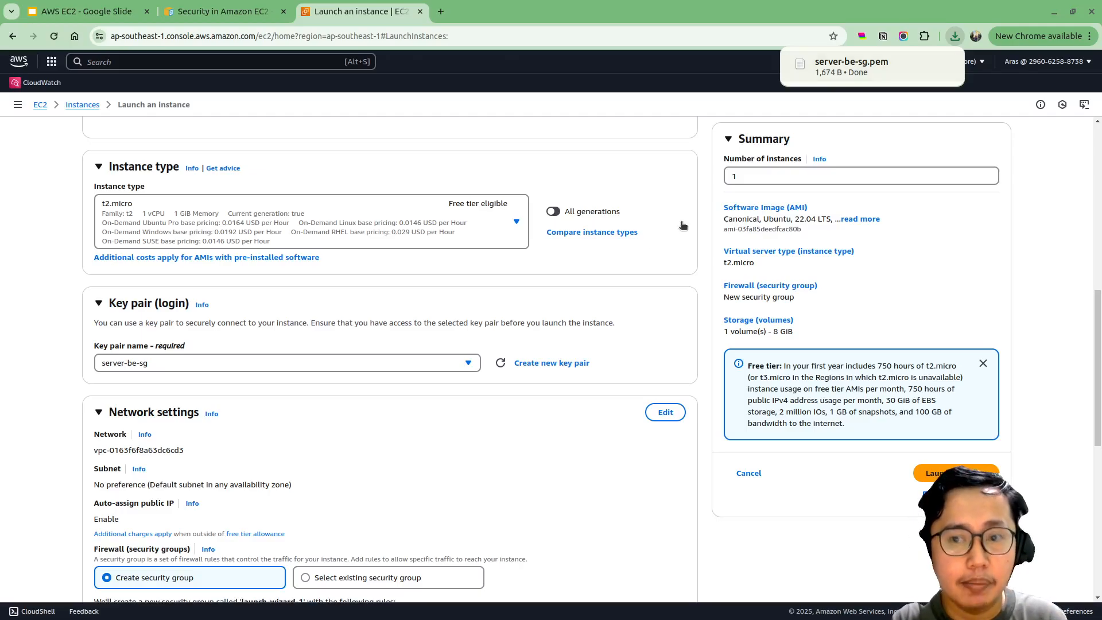
Step: Switch the instance's firewall to an existing security group and select server-security-sg
{"action": "scroll", "coordinate": [532, 313], "scroll_direction": "down", "scroll_amount": 3}
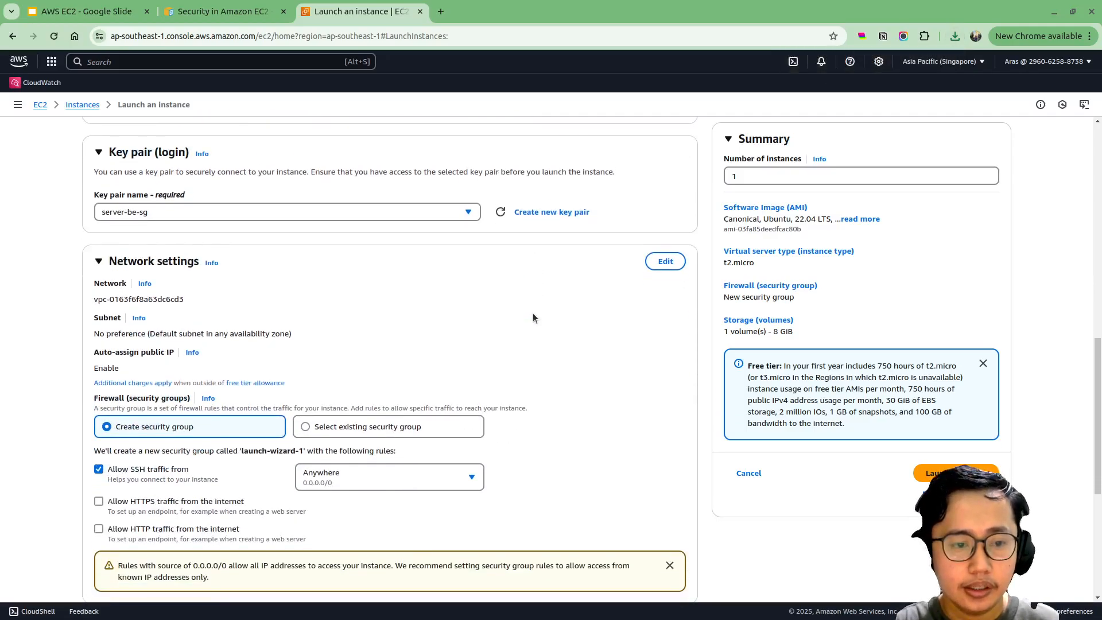
{"action": "key", "text": "ctrl+plus"}
{"action": "scroll", "coordinate": [532, 318], "scroll_direction": "down", "scroll_amount": 3}
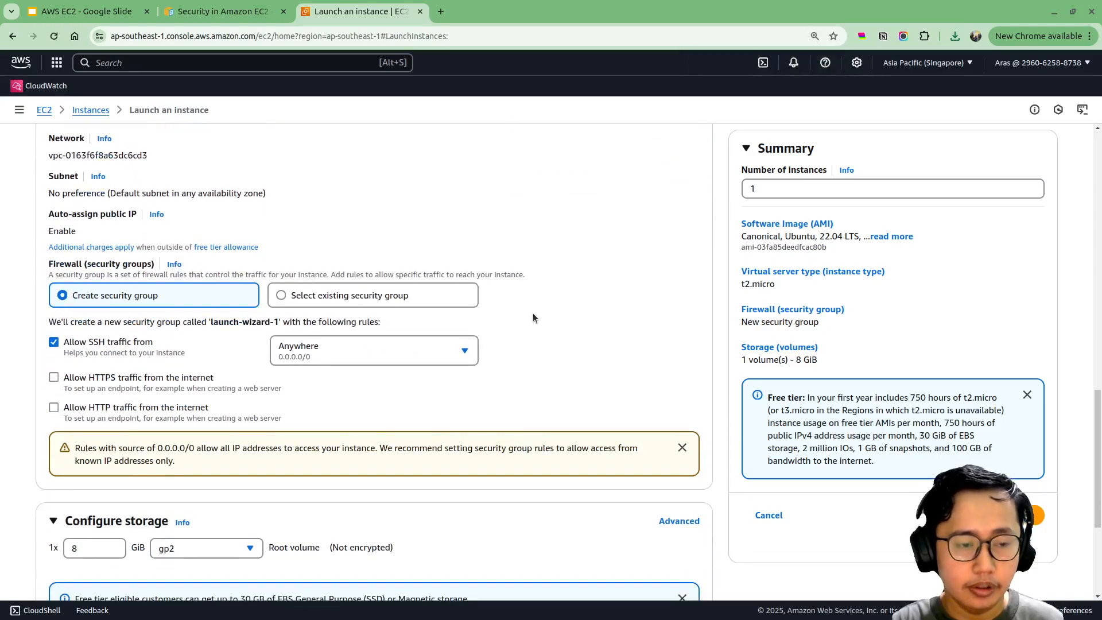
{"action": "scroll", "coordinate": [386, 204], "scroll_direction": "up", "scroll_amount": 1}
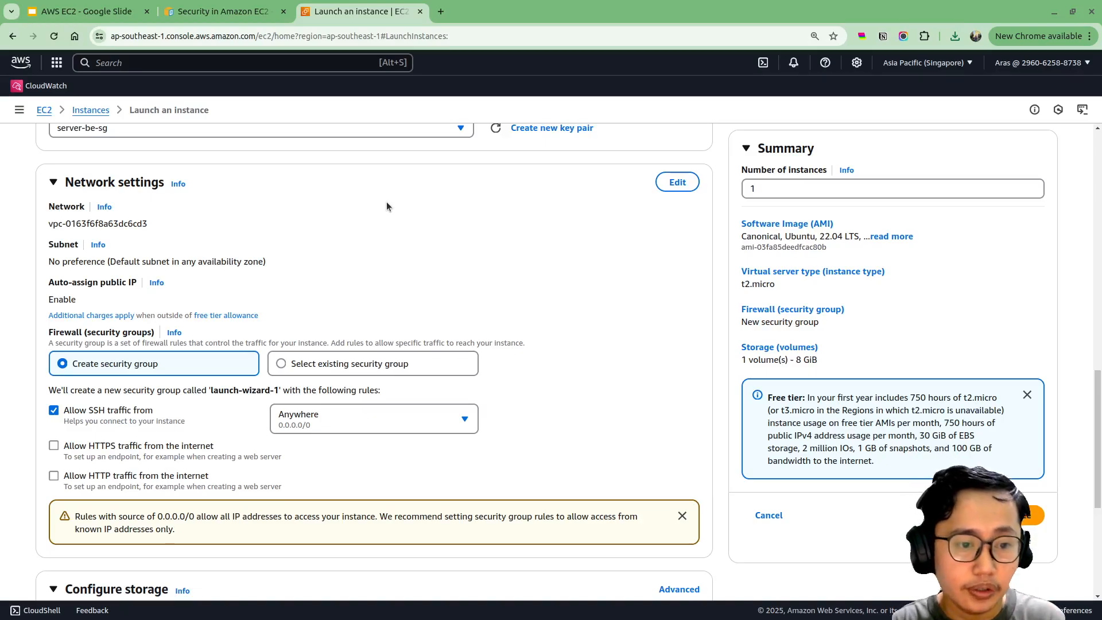
{"action": "left_click", "coordinate": [373, 364]}
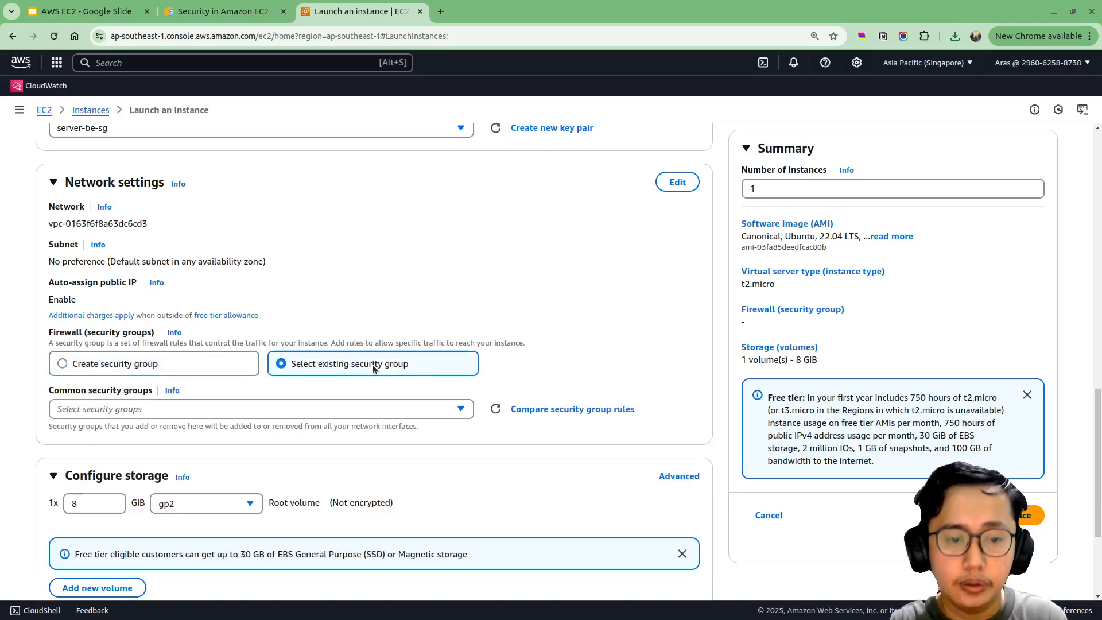
{"action": "left_click", "coordinate": [323, 407]}
{"action": "scroll", "coordinate": [323, 405], "scroll_direction": "down", "scroll_amount": 2}
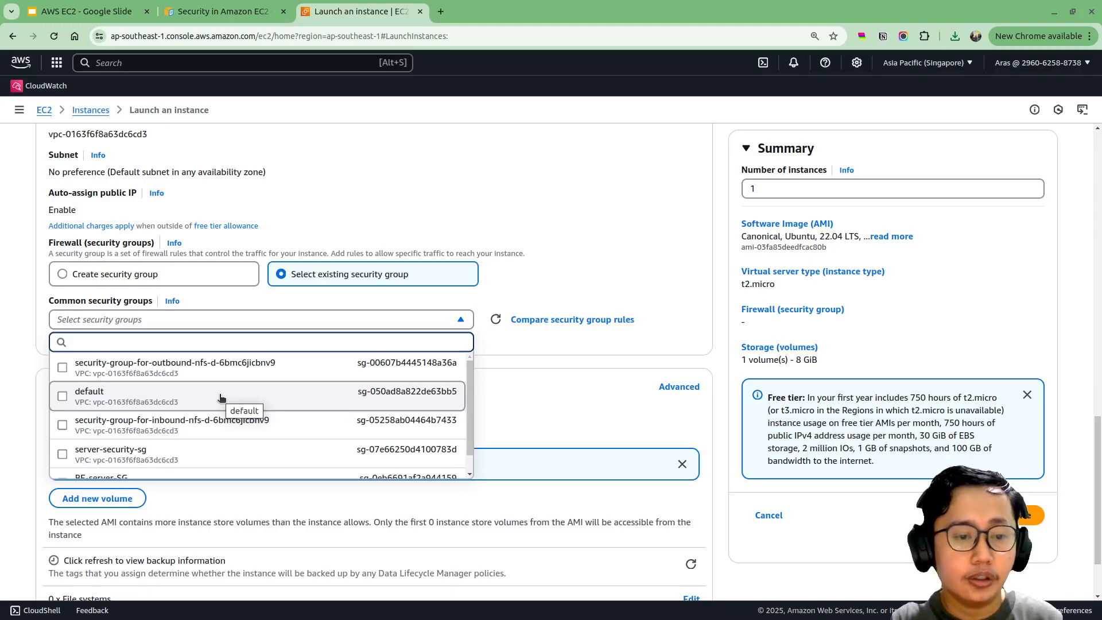
{"action": "scroll", "coordinate": [220, 397], "scroll_direction": "down", "scroll_amount": 1}
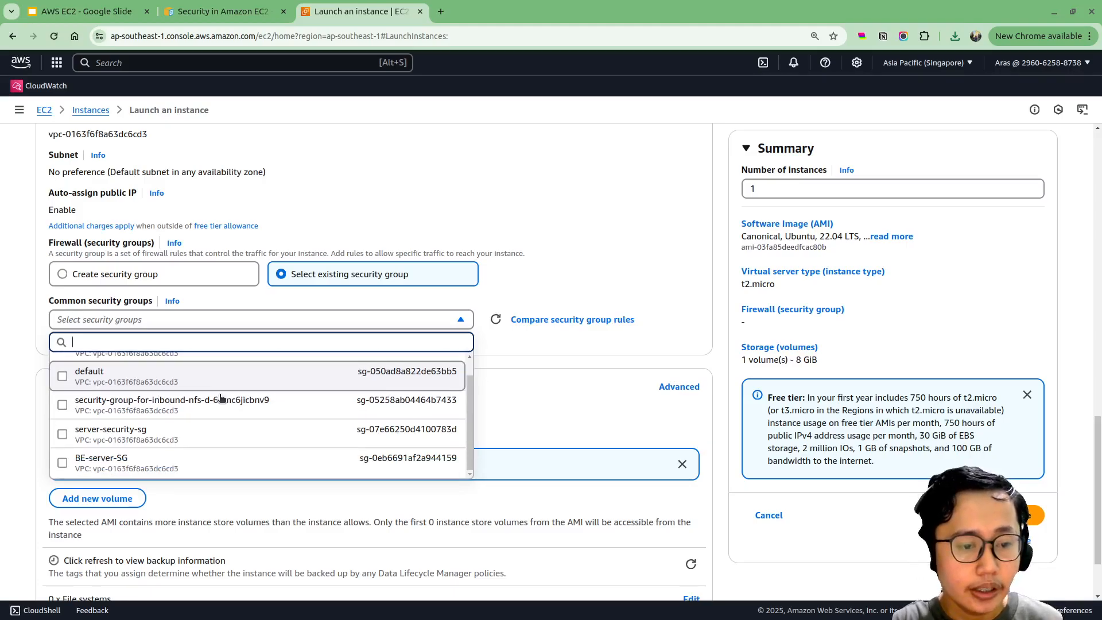
{"action": "left_click", "coordinate": [215, 440]}
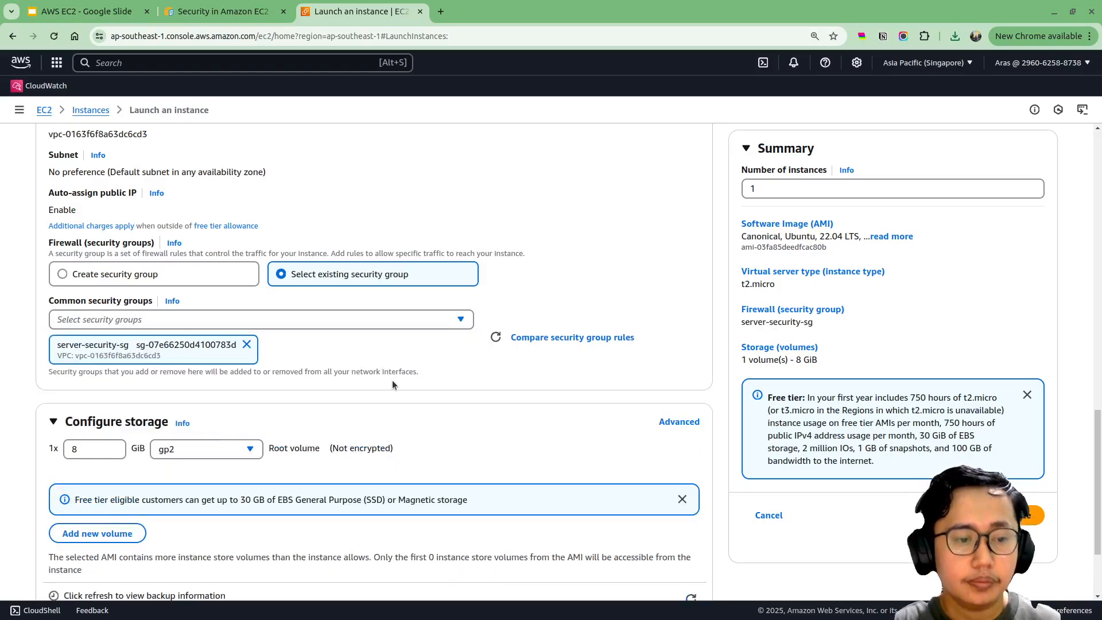
Step: Review the storage settings and the rest of the instance's launch configuration
{"action": "scroll", "coordinate": [391, 380], "scroll_direction": "down", "scroll_amount": 4}
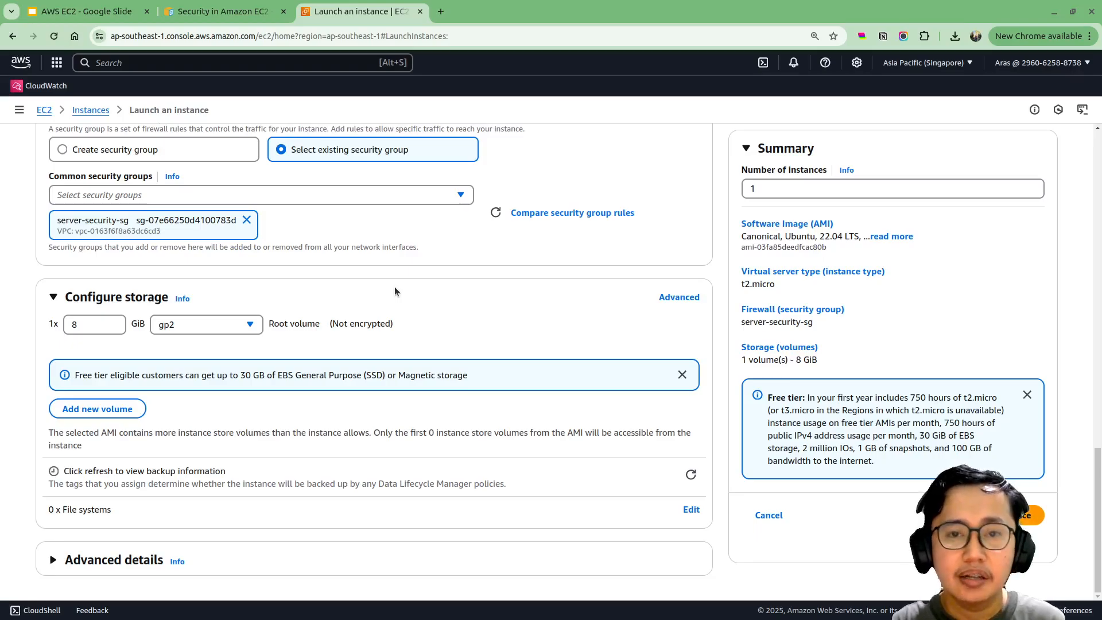
{"action": "scroll", "coordinate": [573, 315], "scroll_direction": "up", "scroll_amount": 15}
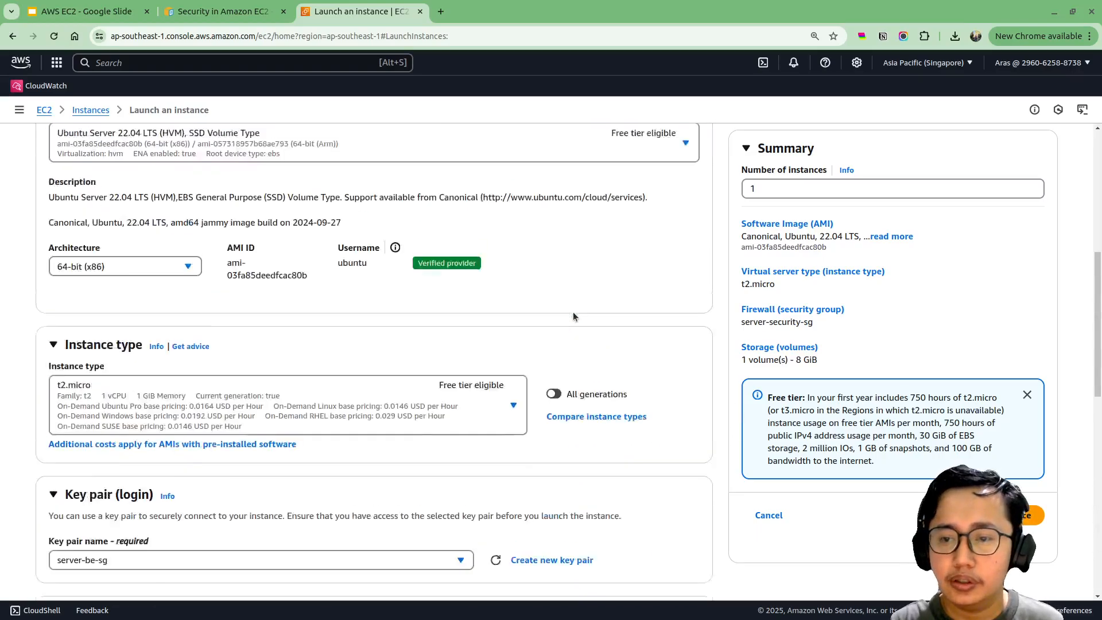
{"action": "scroll", "coordinate": [572, 316], "scroll_direction": "down", "scroll_amount": 15}
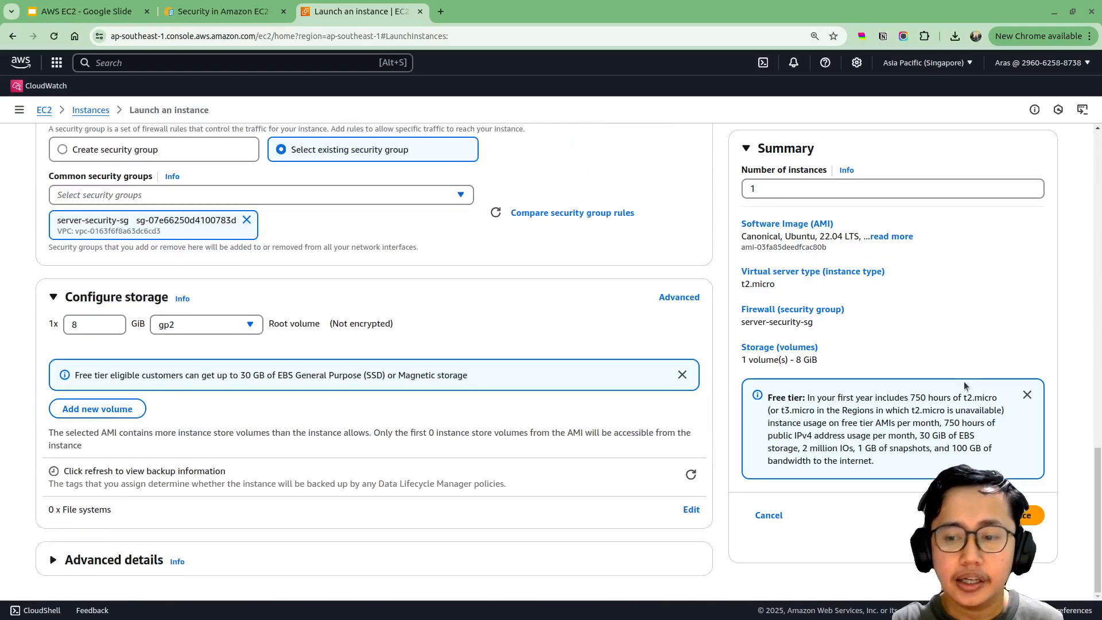
Step: Launch the configured instance, return to the instances list and refresh it
{"action": "left_click", "coordinate": [1028, 515]}
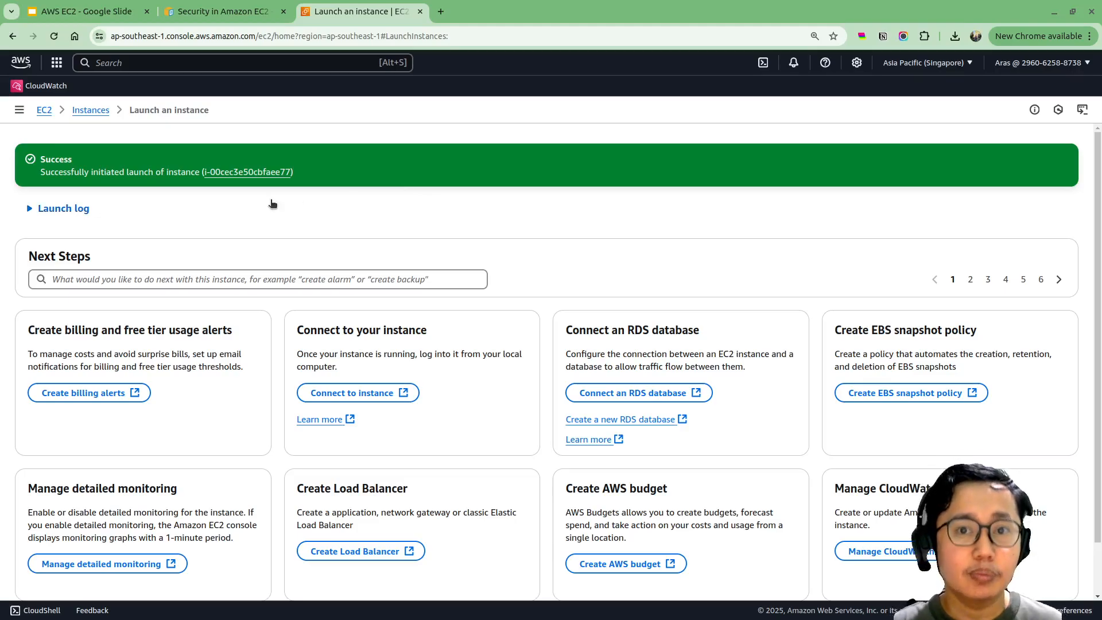
{"action": "scroll", "coordinate": [272, 202], "scroll_direction": "down", "scroll_amount": 1}
{"action": "scroll", "coordinate": [271, 202], "scroll_direction": "up", "scroll_amount": 1}
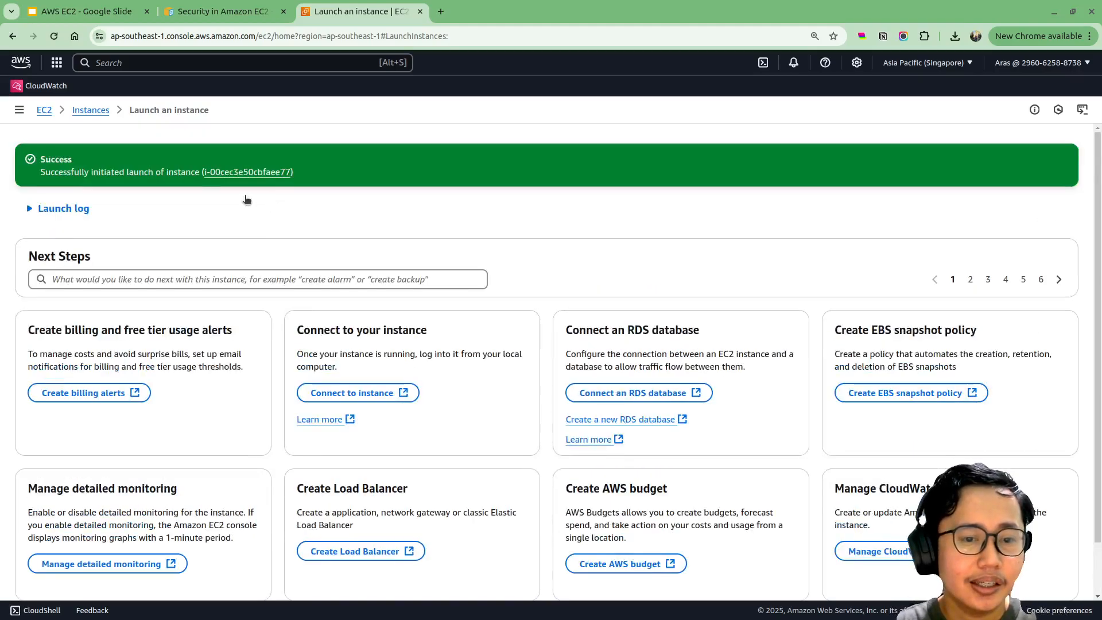
{"action": "left_click", "coordinate": [83, 111]}
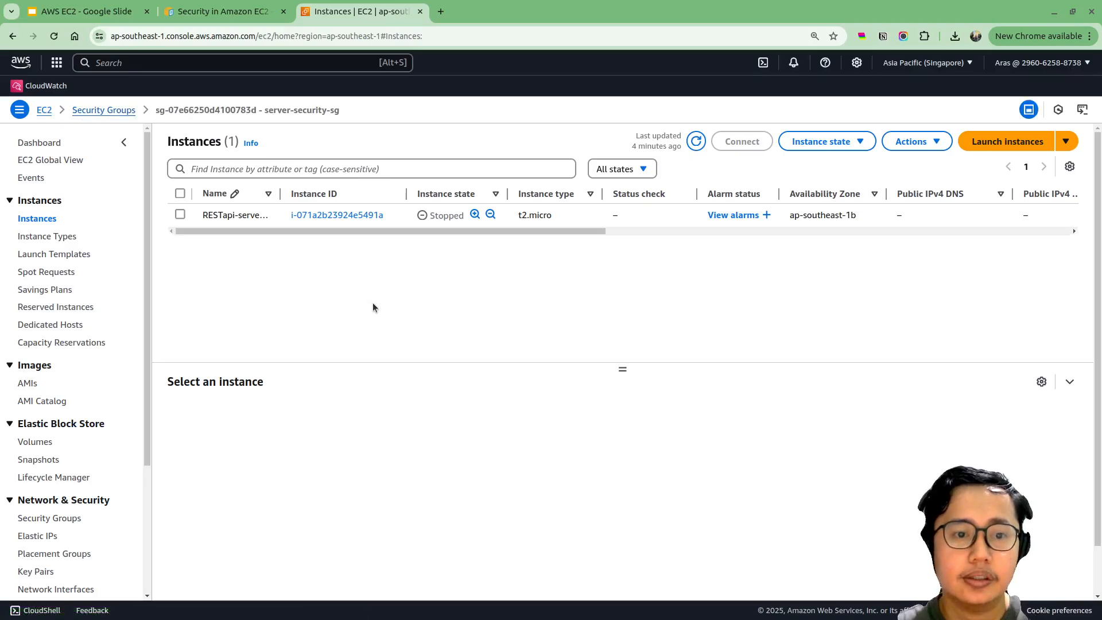
{"action": "left_click", "coordinate": [696, 141]}
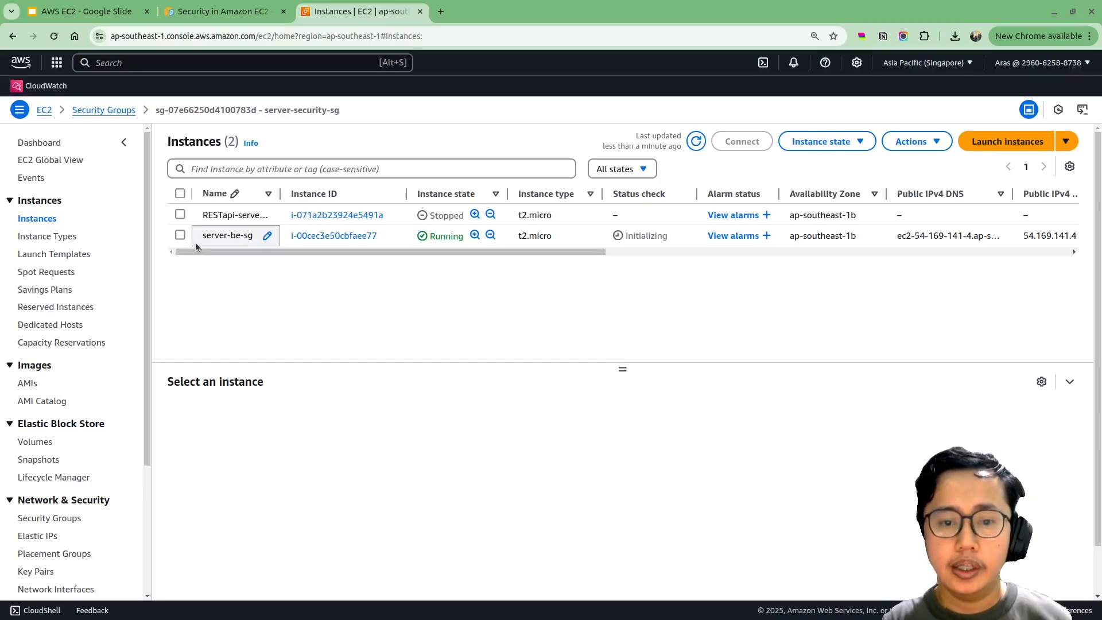
Step: Select the server-be-sg instance, check its state options, and open its SSH client connection instructions
{"action": "left_click", "coordinate": [180, 235]}
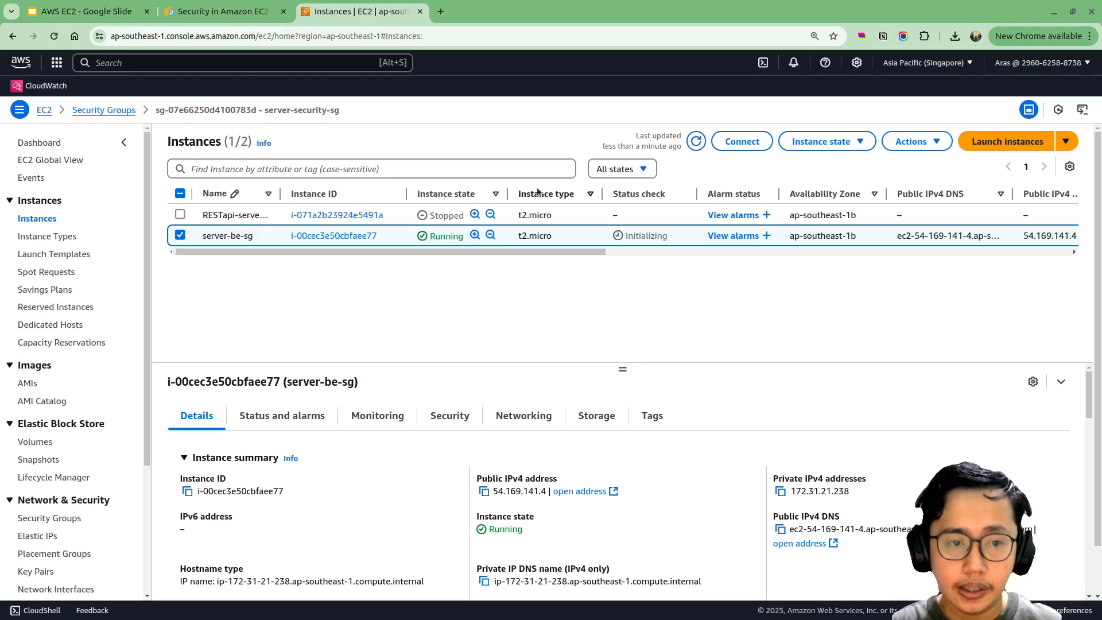
{"action": "left_click", "coordinate": [853, 142]}
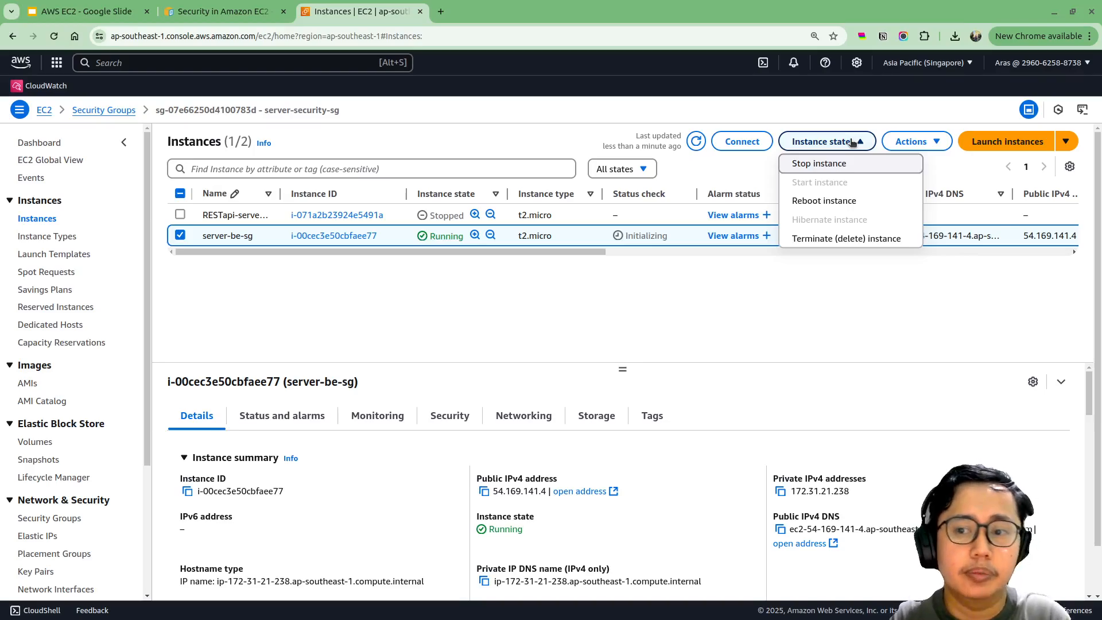
{"action": "left_click", "coordinate": [853, 143]}
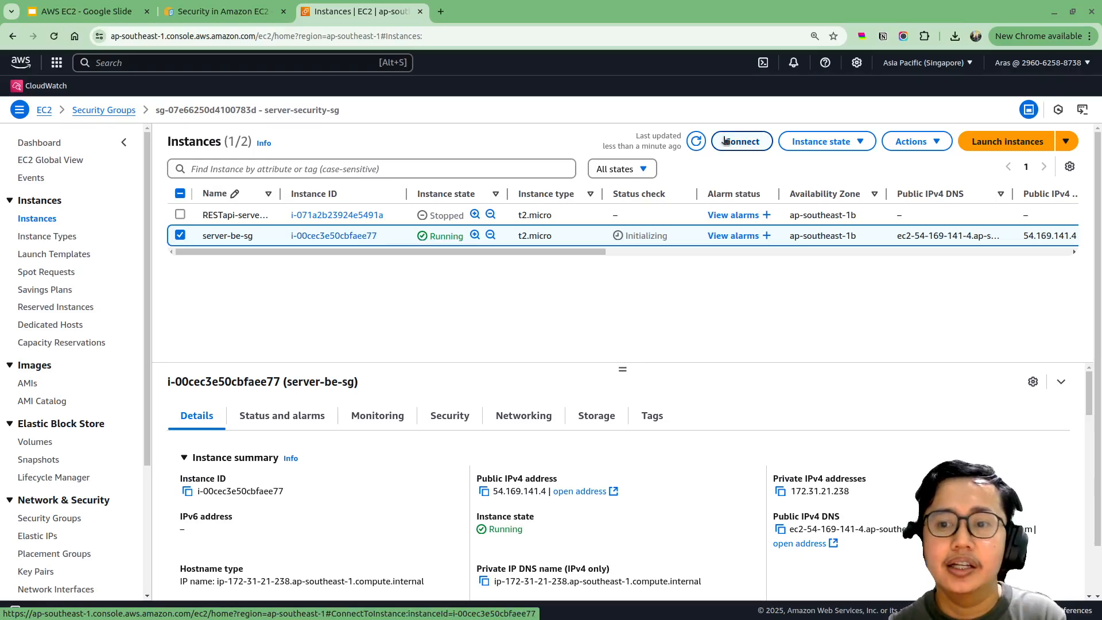
{"action": "left_click", "coordinate": [737, 148]}
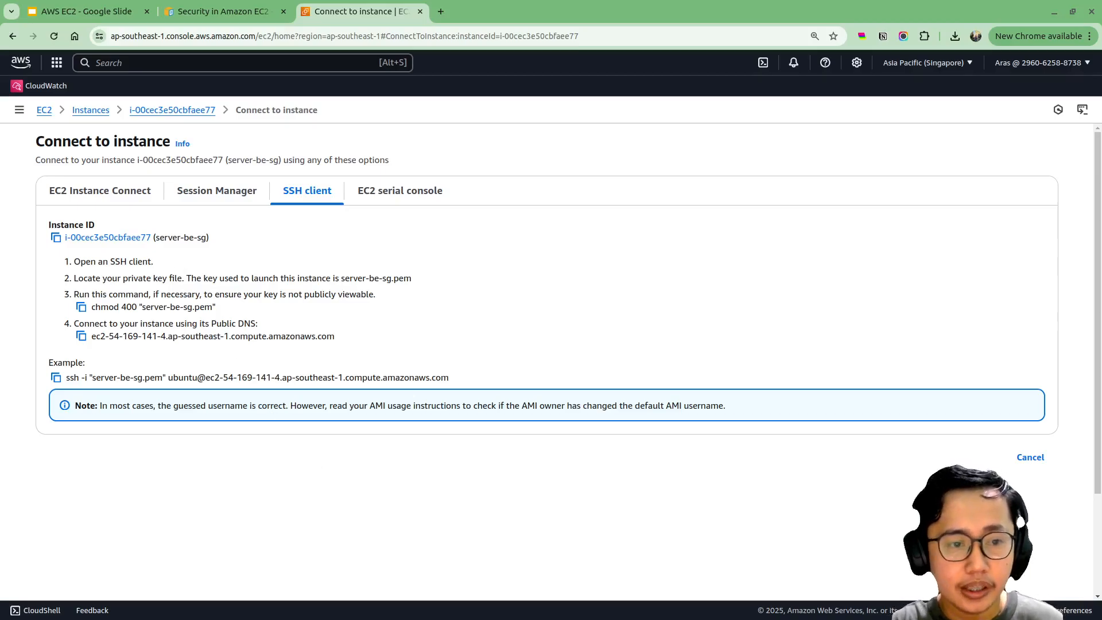
Step: Switch to a new terminal window, enlarge its text and reposition the window on screen
{"action": "key", "text": "alt+Tab"}
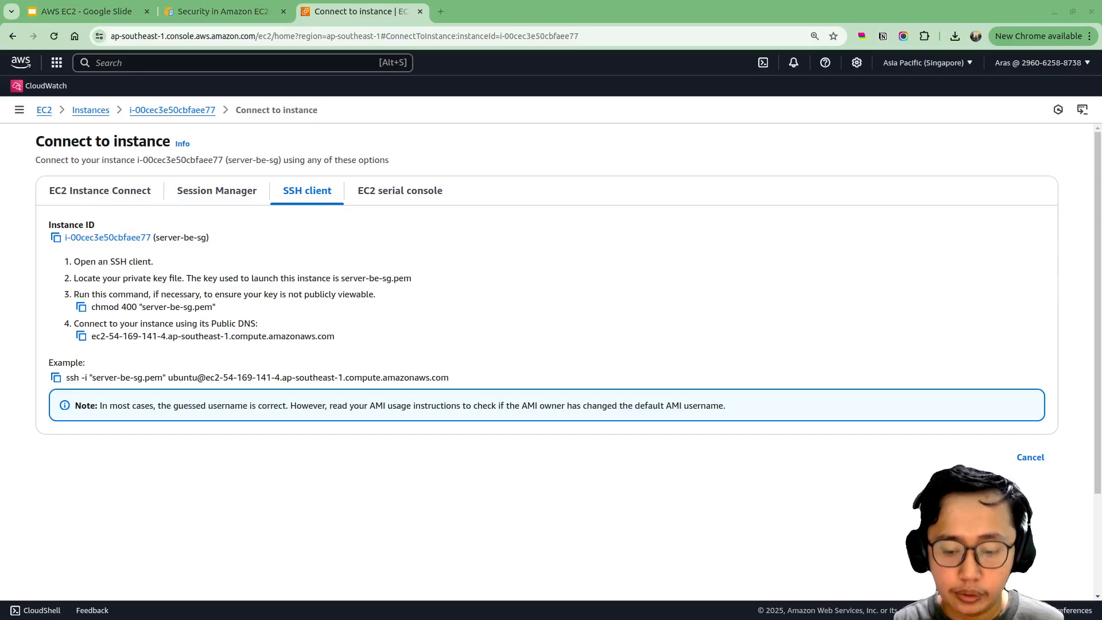
{"action": "key", "text": "ctrl+alt+t"}
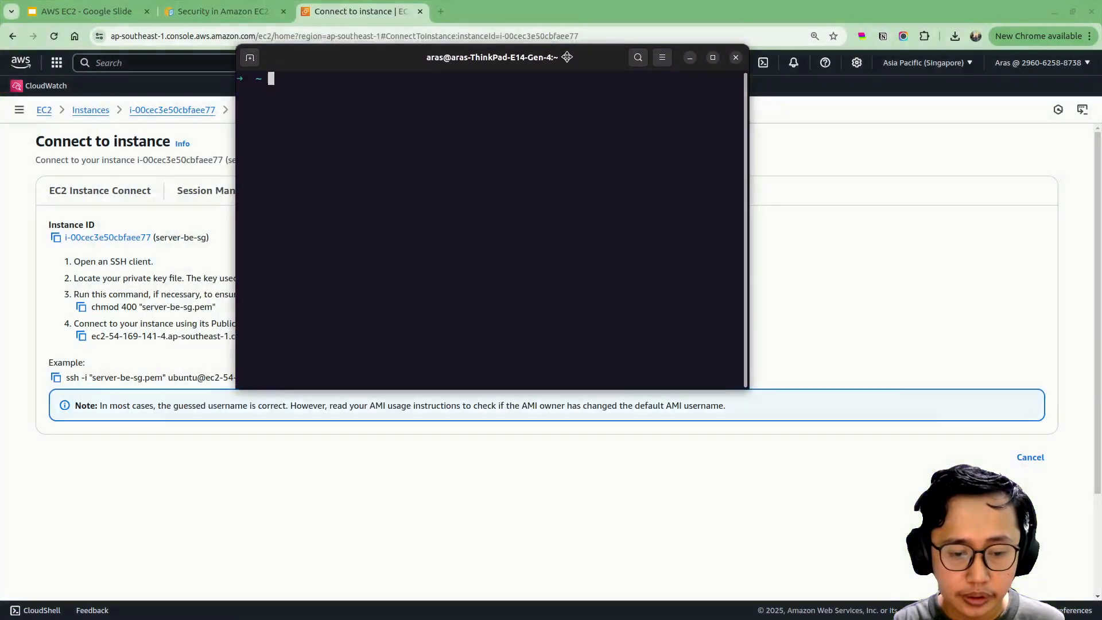
{"action": "type", "text": "==="}
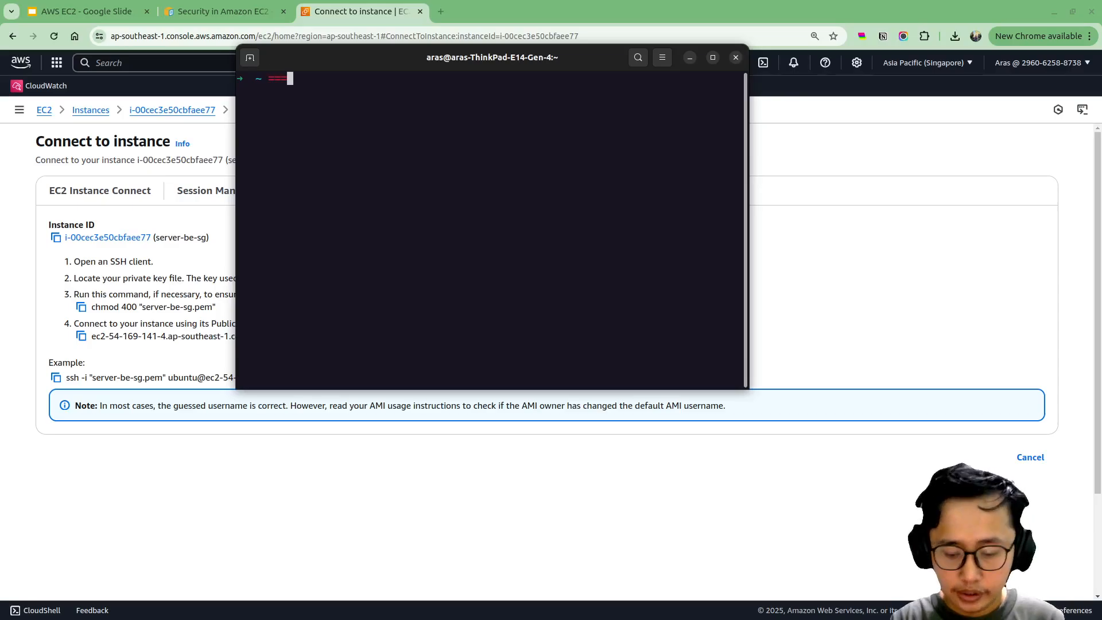
{"action": "key", "text": "BackSpace"}
{"action": "key", "text": "BackSpace"}
{"action": "key", "text": "BackSpace"}
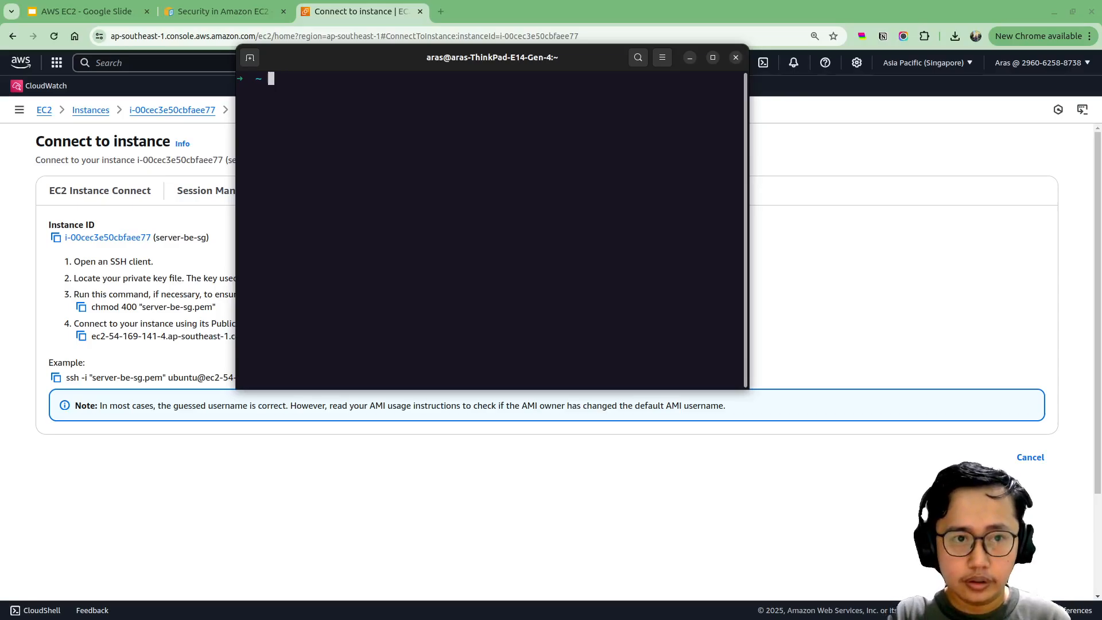
{"action": "key", "text": "ctrl+plus"}
{"action": "key", "text": "ctrl+plus"}
{"action": "key", "text": "ctrl+plus"}
{"action": "type", "text": "="}
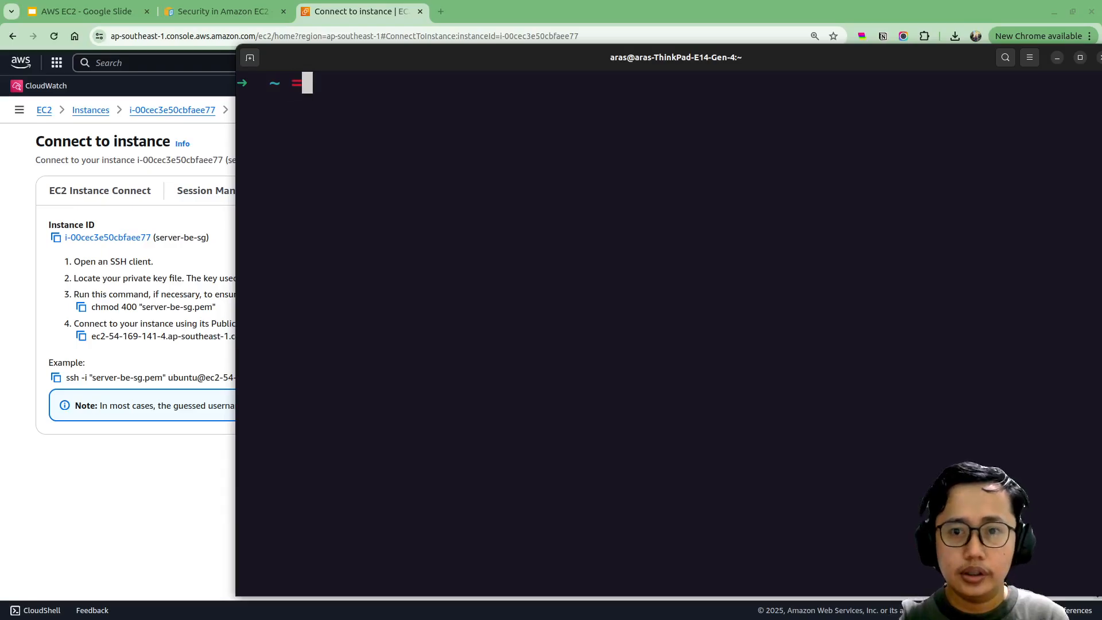
{"action": "key", "text": "BackSpace"}
{"action": "triple_click", "coordinate": [402, 83]}
{"action": "left_click_drag", "start_coordinate": [345, 55], "coordinate": [276, 29]}
{"action": "left_click", "coordinate": [299, 121]}
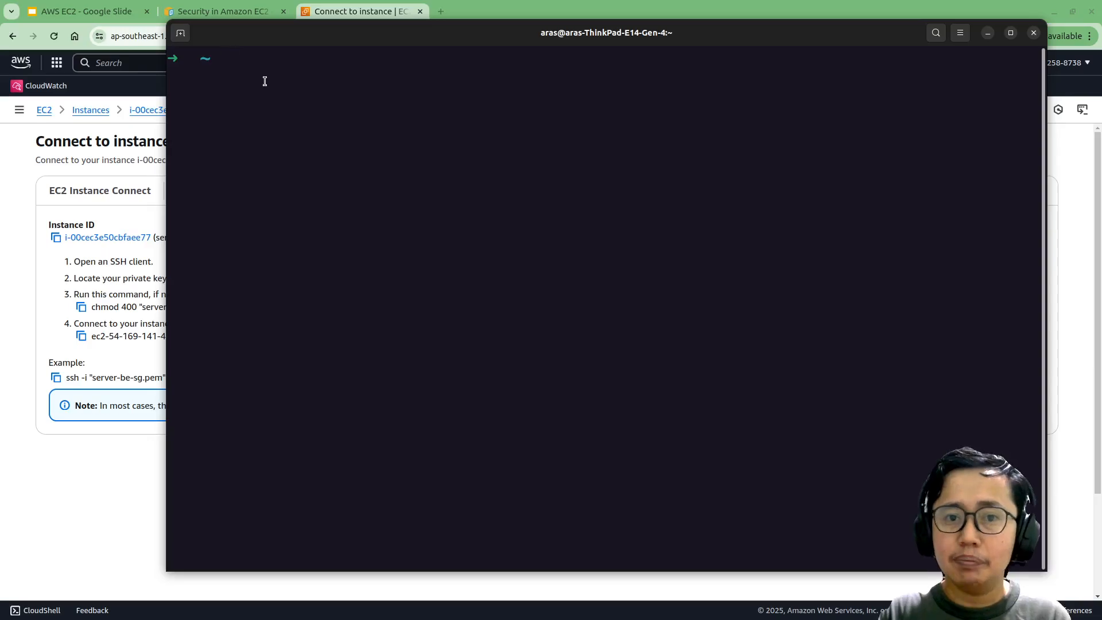
Step: Change the terminal's working directory to Downloads
{"action": "type", "text": "cd Do"}
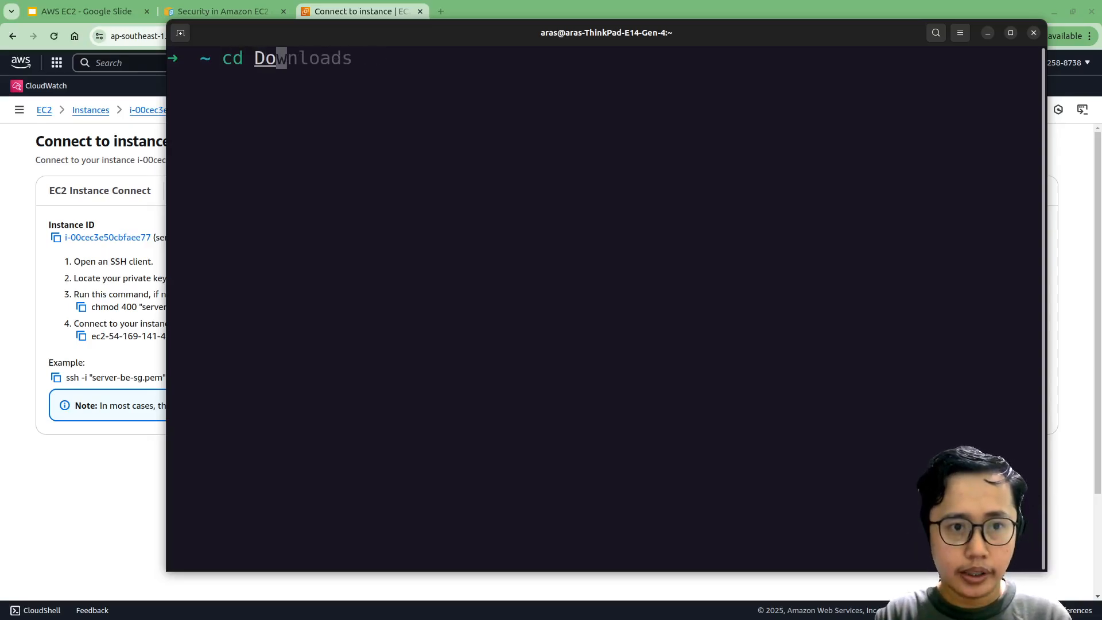
{"action": "key", "text": "Right"}
{"action": "key", "text": "Return"}
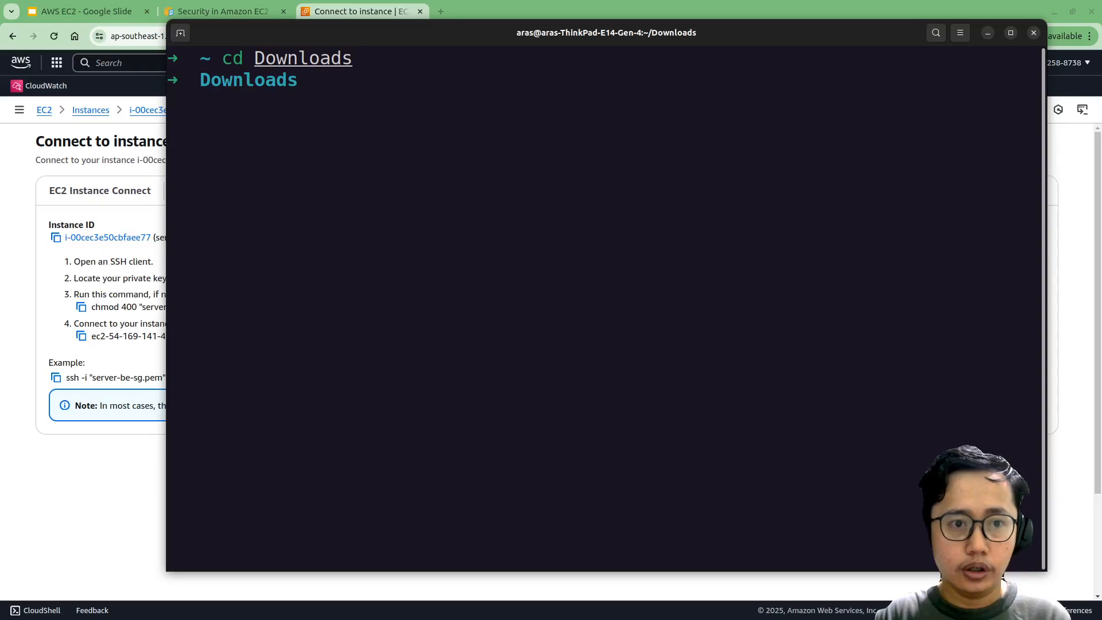
Step: Copy the key permission command from the SSH instructions and run chmod 400 "server-be-sg.pem" in the terminal
{"action": "left_click", "coordinate": [60, 269]}
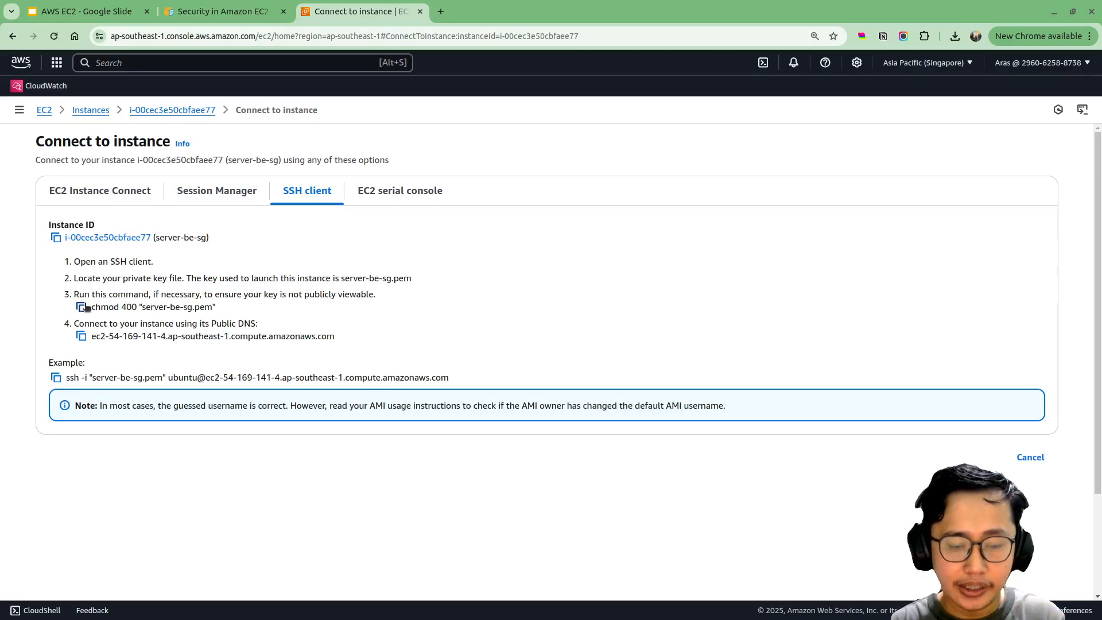
{"action": "left_click", "coordinate": [84, 308]}
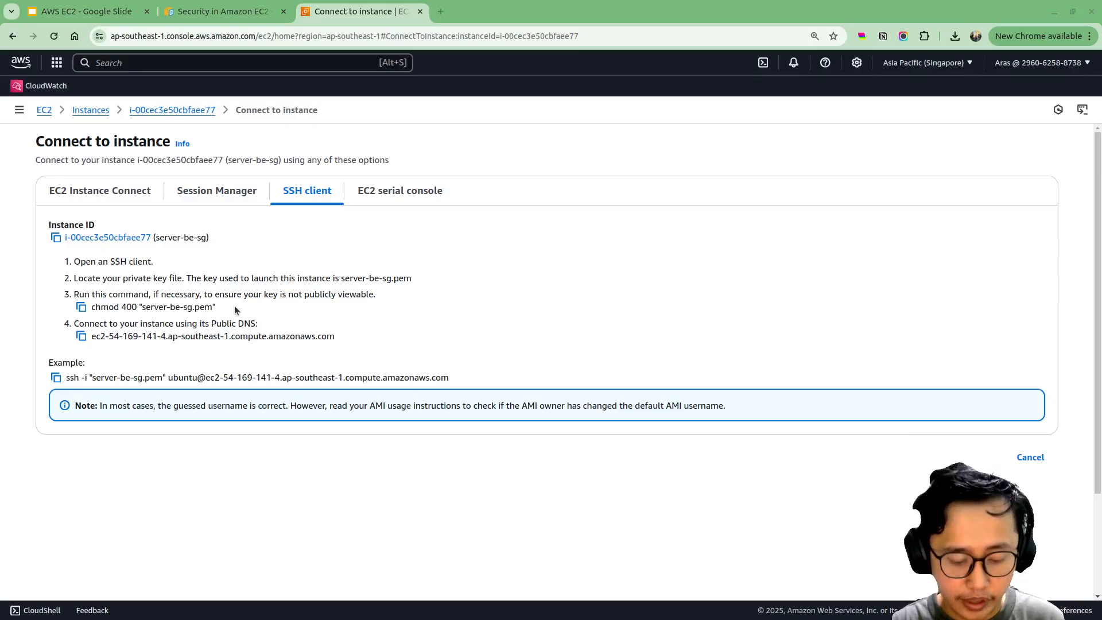
{"action": "key", "text": "alt+Tab"}
{"action": "left_click_drag", "start_coordinate": [490, 26], "coordinate": [548, 42]}
{"action": "type", "text": "cd"}
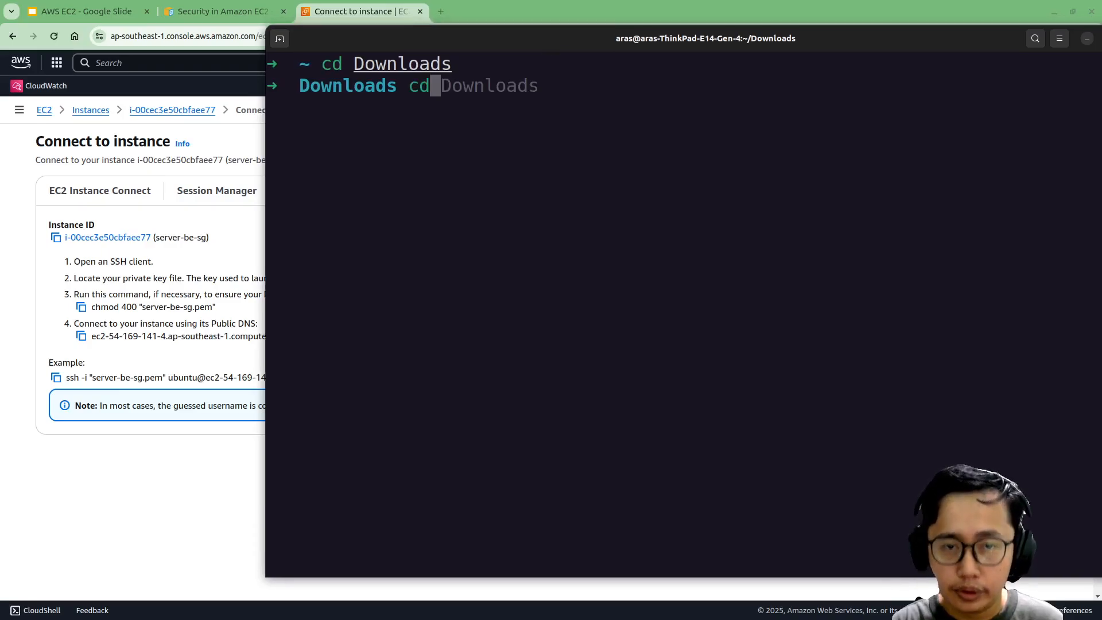
{"action": "key", "text": "BackSpace"}
{"action": "key", "text": "BackSpace"}
{"action": "key", "text": "ctrl+shift+v"}
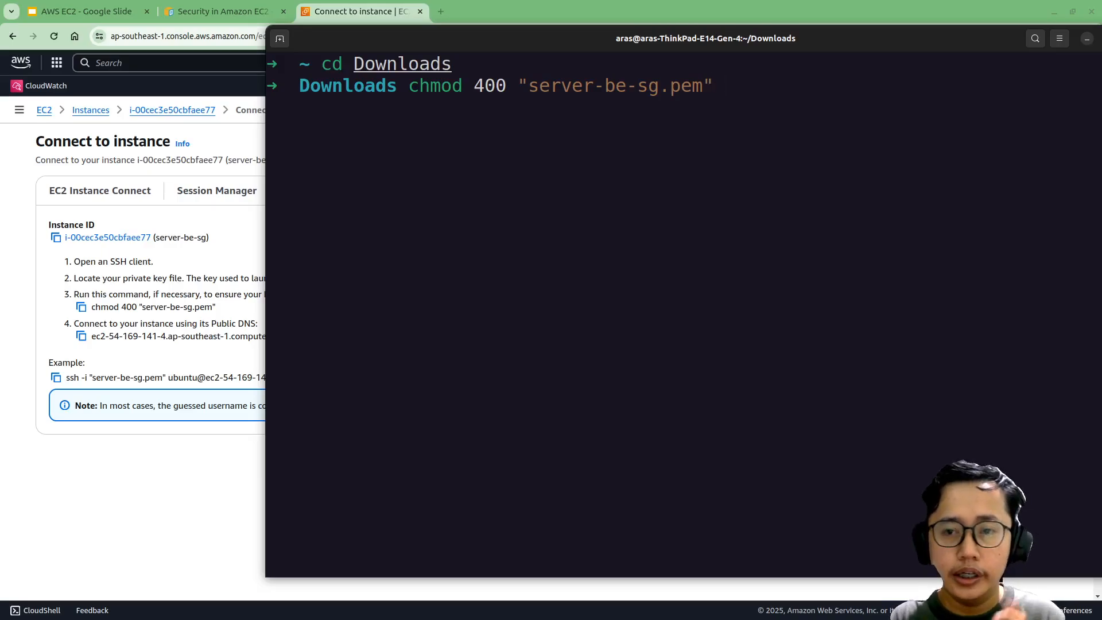
{"action": "key", "text": "Left"}
{"action": "key", "text": "Left"}
{"action": "key", "text": "Left"}
{"action": "key", "text": "Left"}
{"action": "key", "text": "Left"}
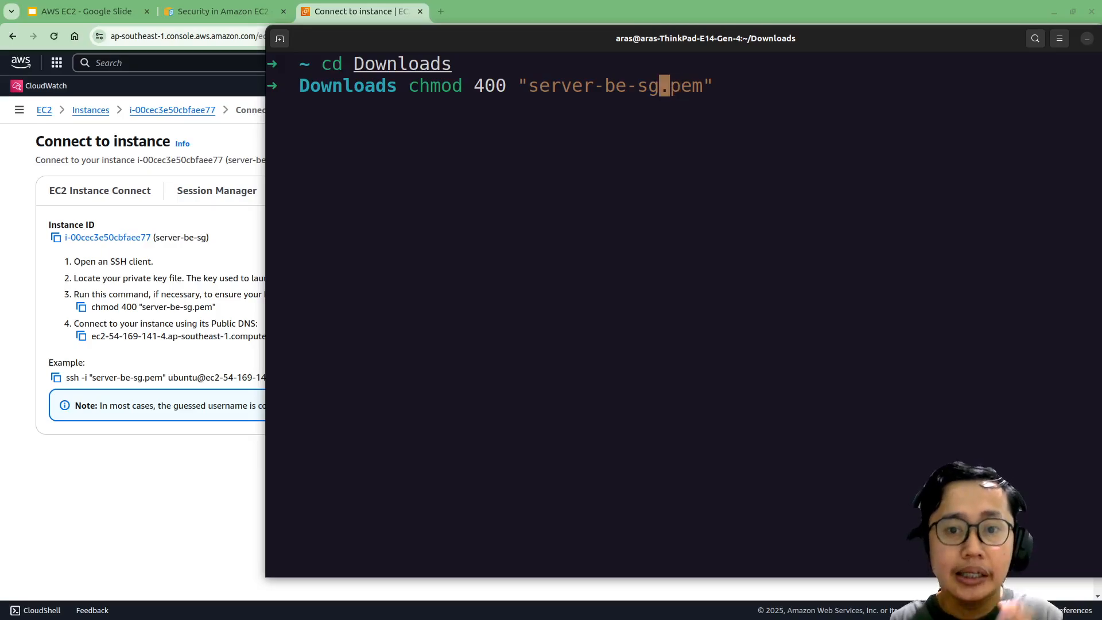
{"action": "key", "text": "Right"}
{"action": "key", "text": "Right"}
{"action": "key", "text": "Right"}
{"action": "key", "text": "Right"}
{"action": "key", "text": "Right"}
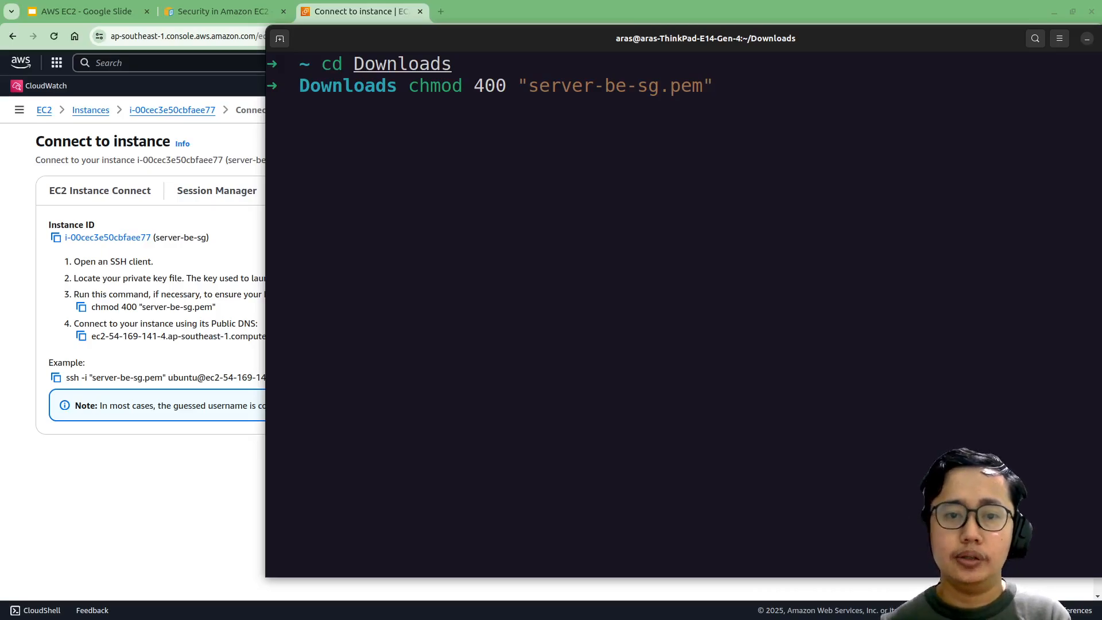
{"action": "key", "text": "Return"}
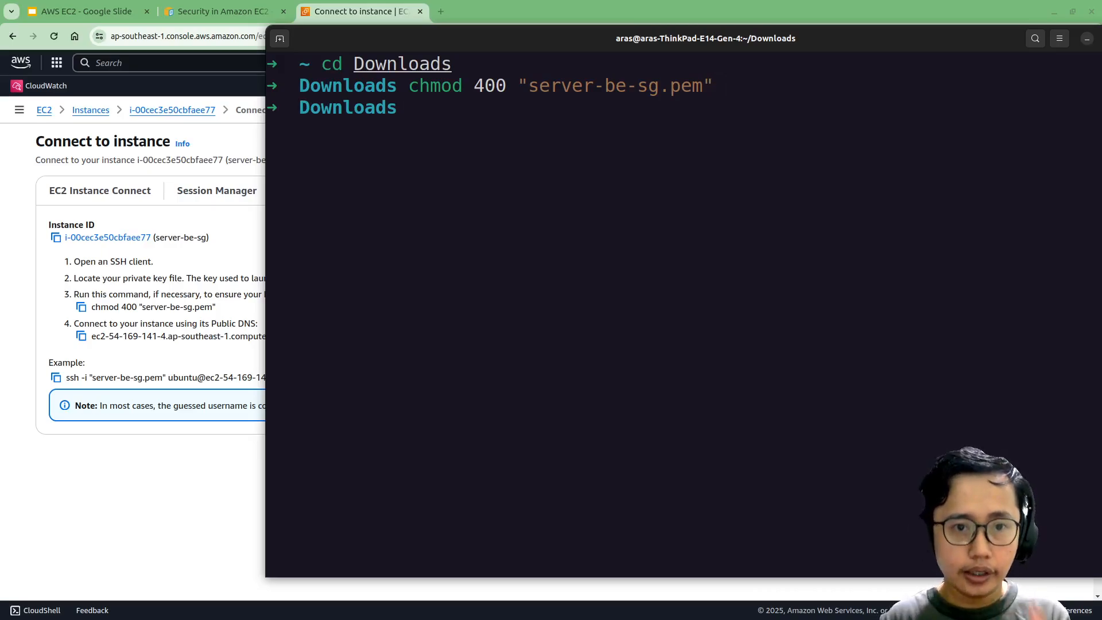
Step: Copy the example SSH command, run it in the terminal to log in as ubuntu with server-be-sg.pem, and accept the host with yes
{"action": "left_click", "coordinate": [108, 330]}
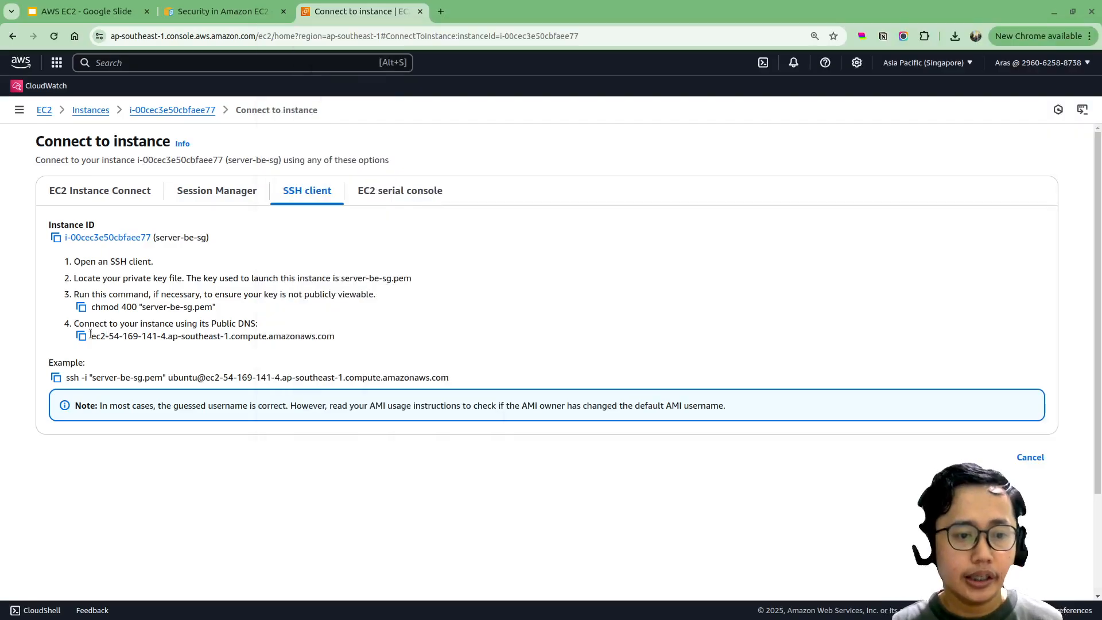
{"action": "left_click", "coordinate": [58, 378]}
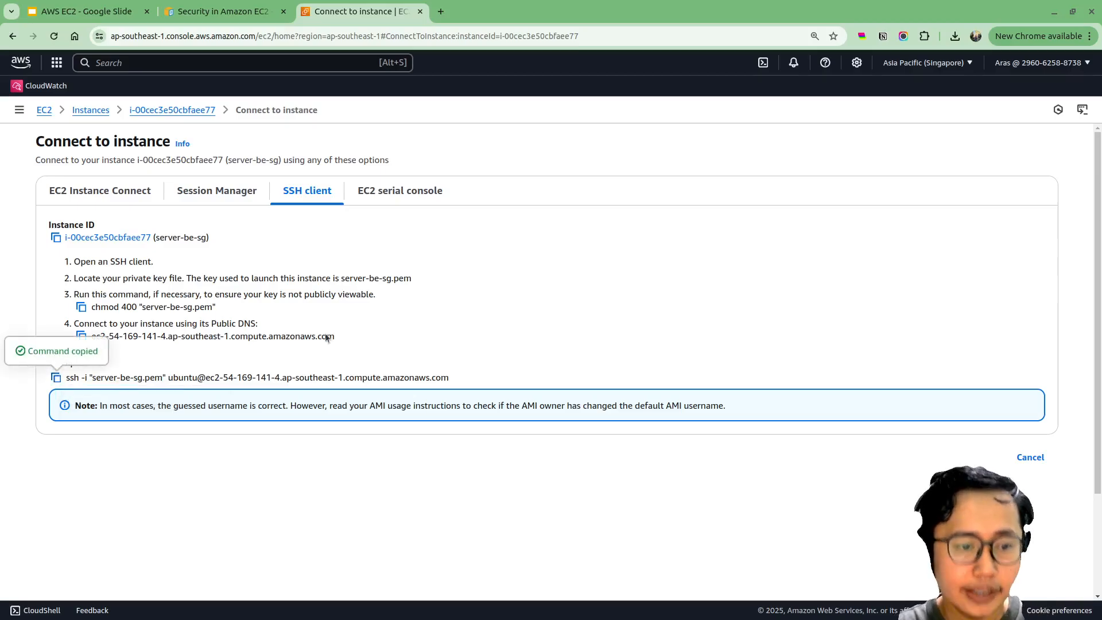
{"action": "key", "text": "alt+Tab"}
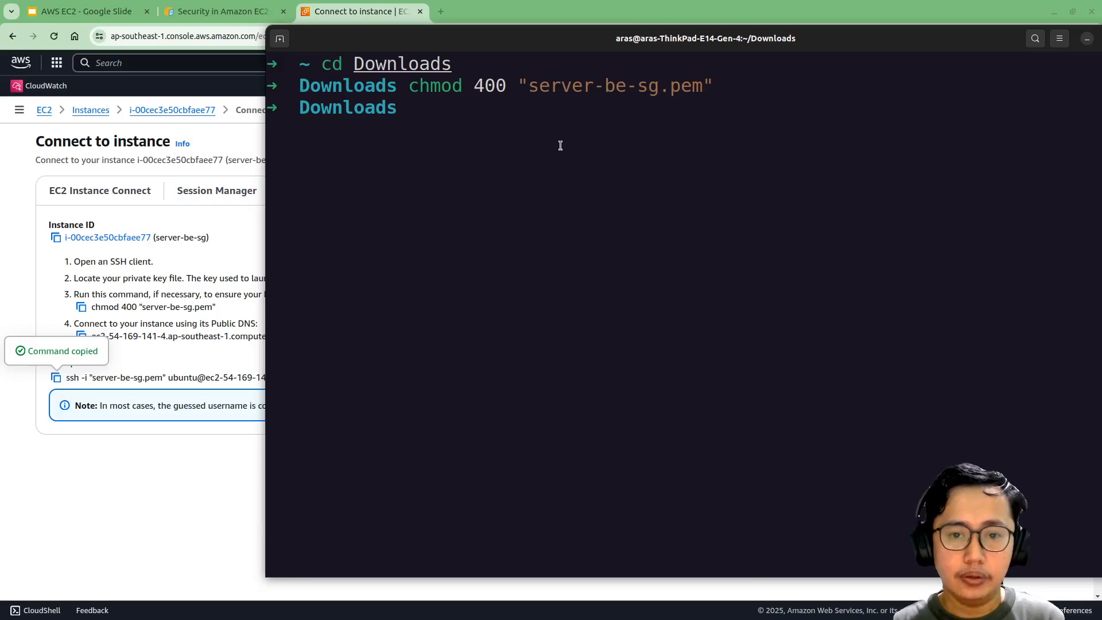
{"action": "left_click_drag", "start_coordinate": [509, 40], "coordinate": [462, 32]}
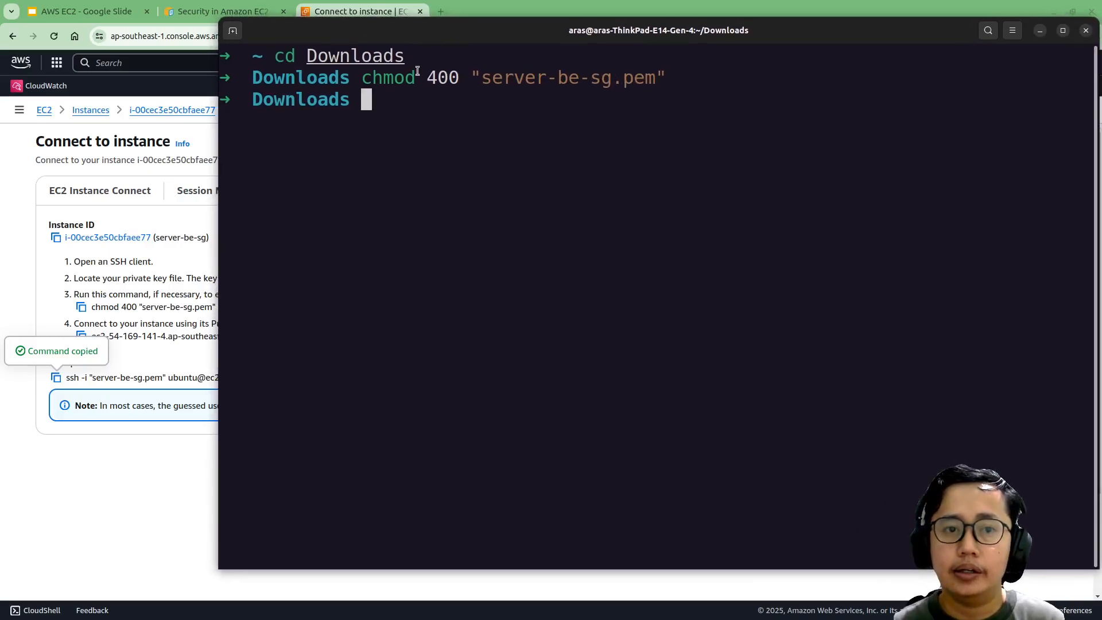
{"action": "key", "text": "ctrl+shift+v"}
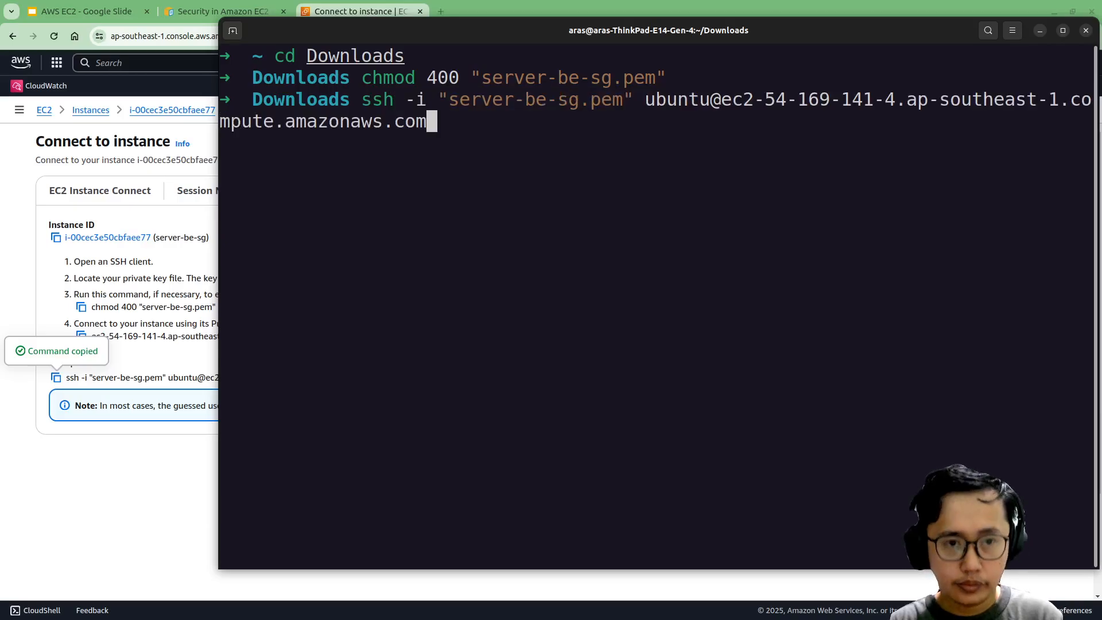
{"action": "key", "text": "Return"}
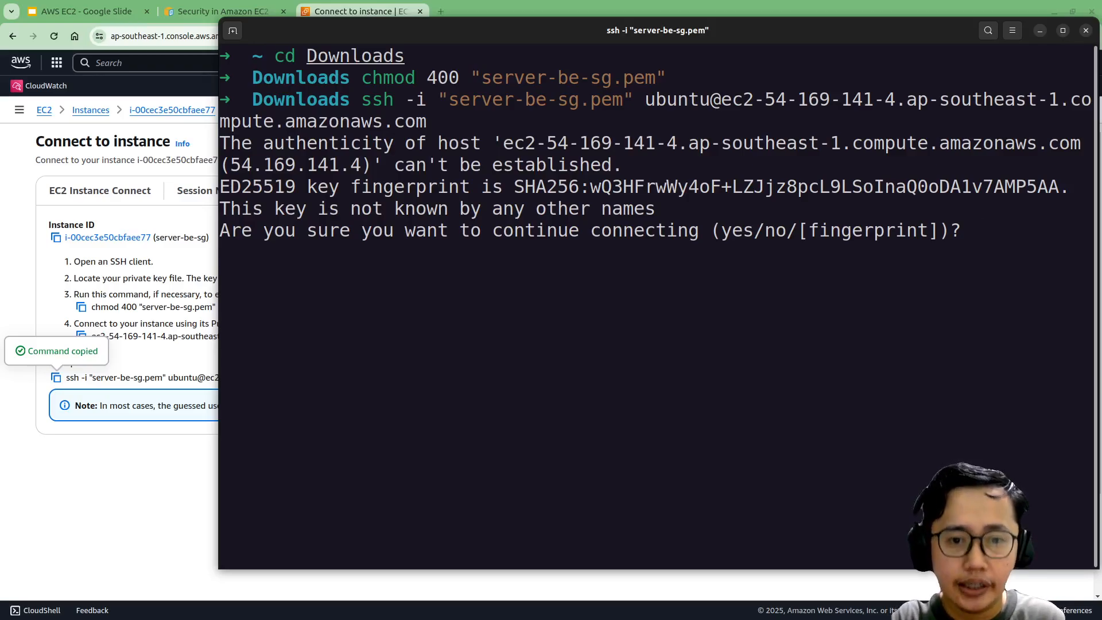
{"action": "type", "text": "yes"}
{"action": "key", "text": "Return"}
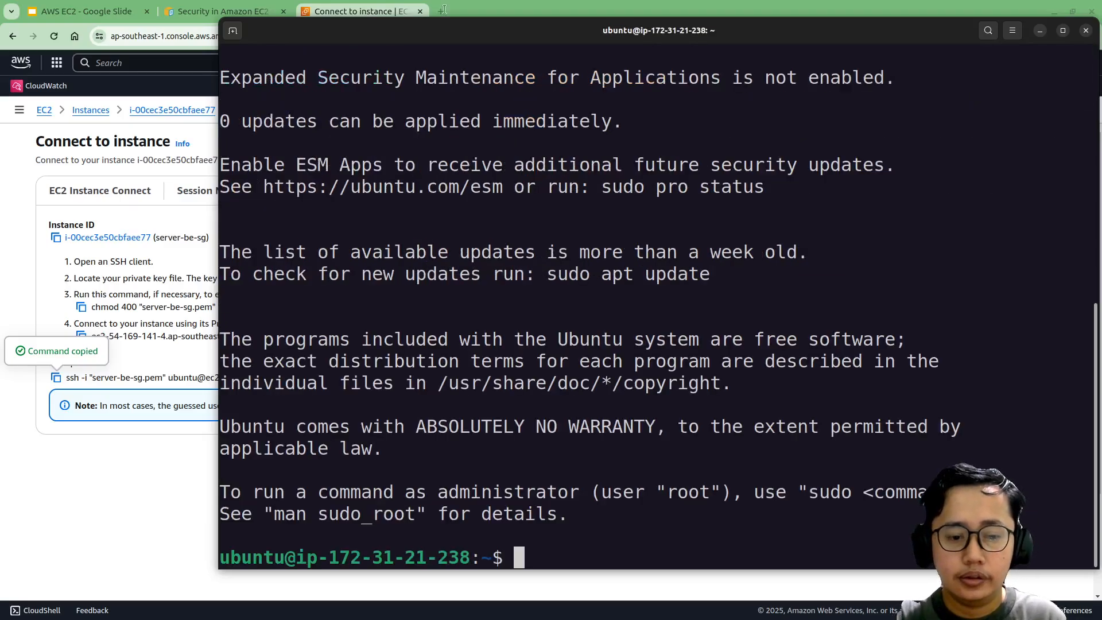
Step: Review the server's login output at full terminal size and return to the EC2 instances list in the browser
{"action": "left_click_drag", "start_coordinate": [539, 35], "coordinate": [456, 18]}
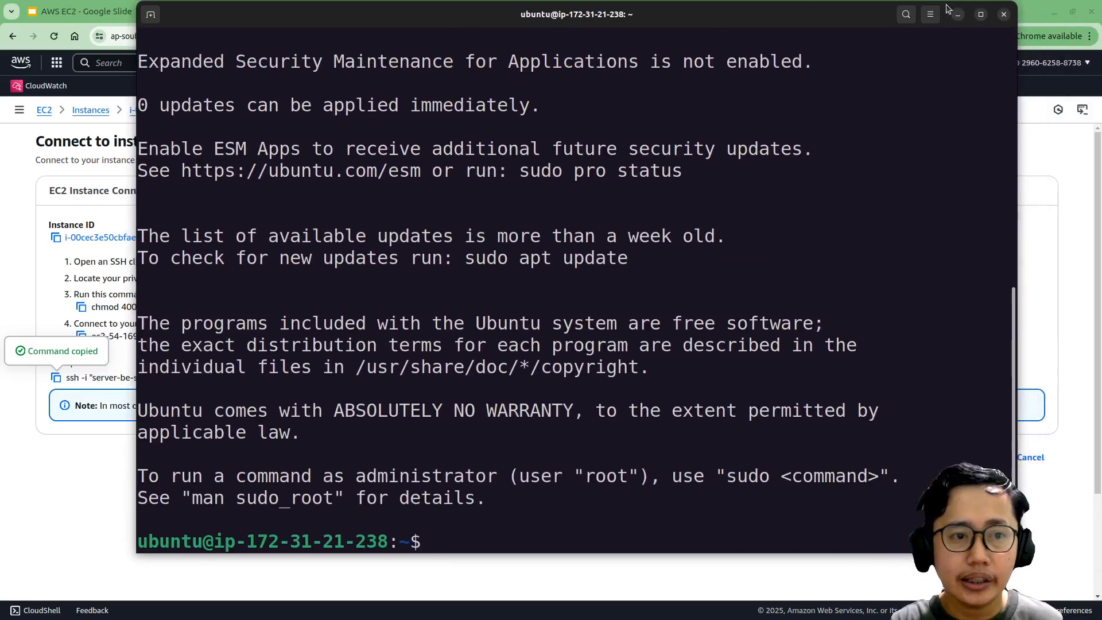
{"action": "left_click", "coordinate": [980, 14]}
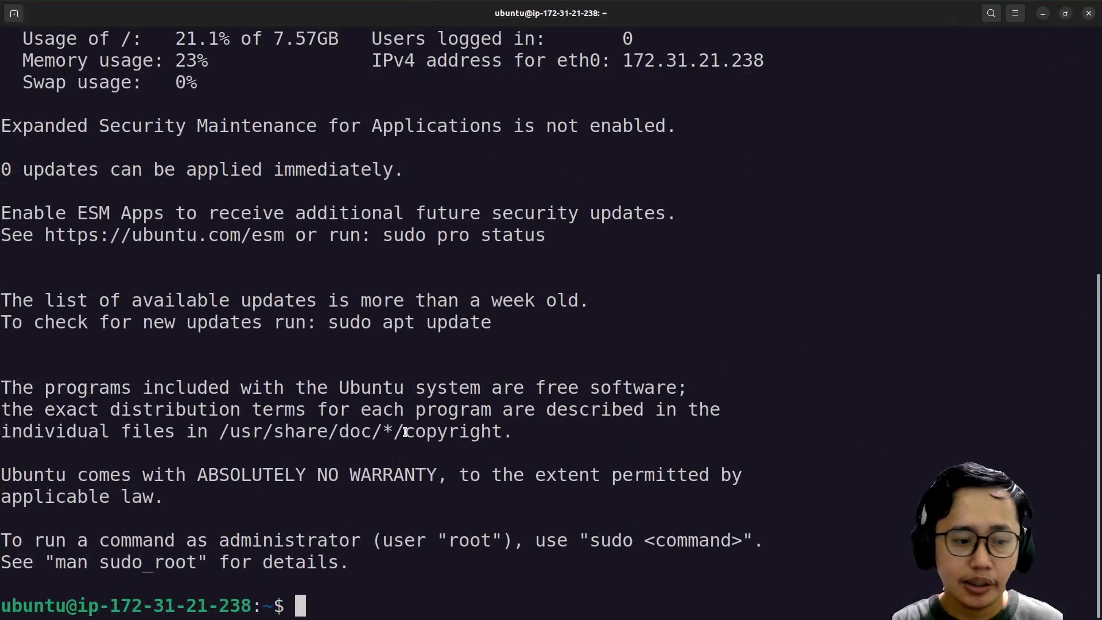
{"action": "left_click", "coordinate": [1067, 16]}
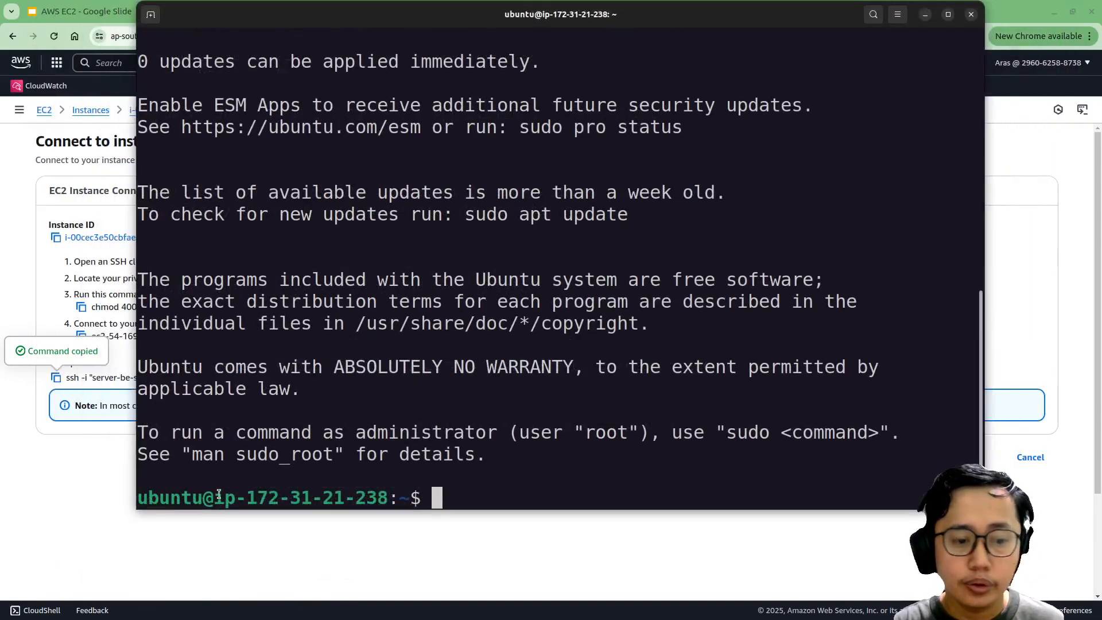
{"action": "left_click", "coordinate": [56, 493]}
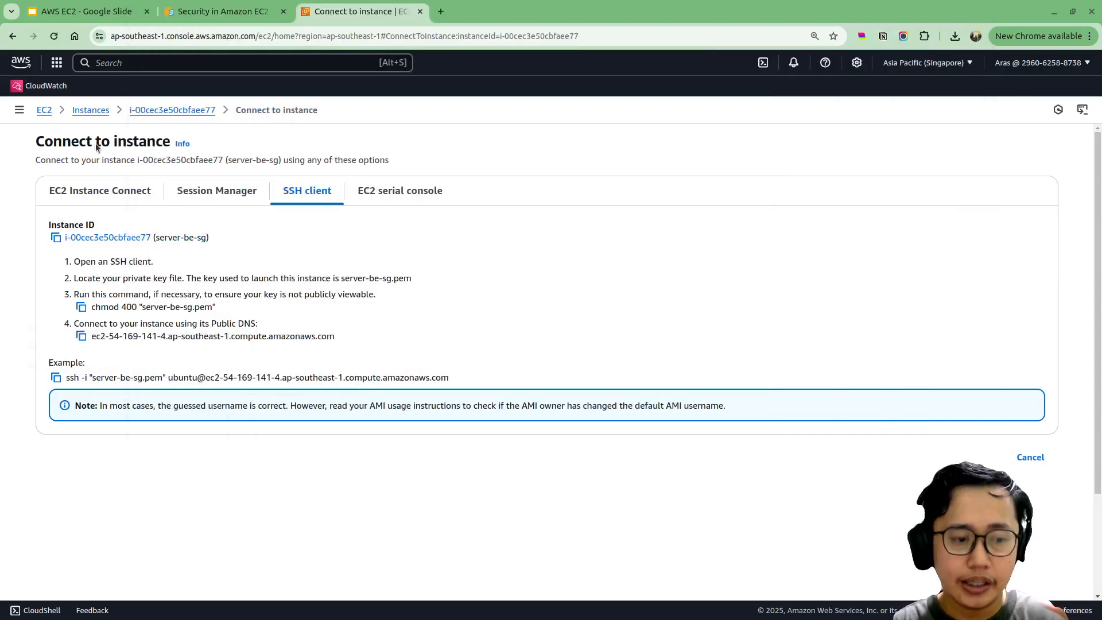
{"action": "left_click", "coordinate": [92, 110]}
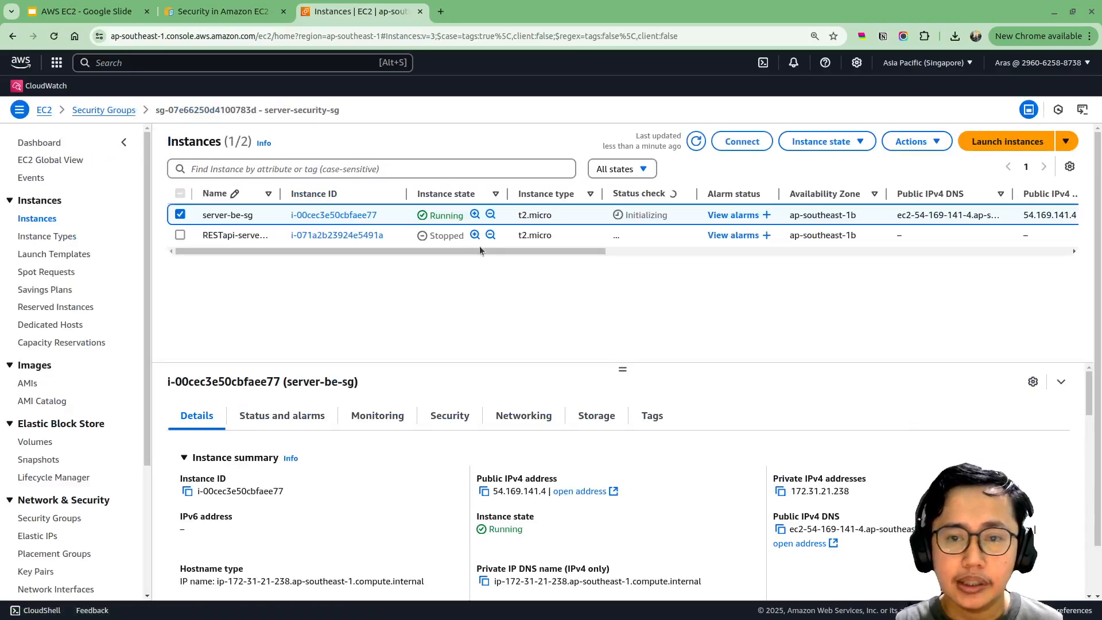
Step: Open the details of instance server-be-sg and compare its private IPv4 address with the host name in the terminal prompt
{"action": "left_click", "coordinate": [337, 215]}
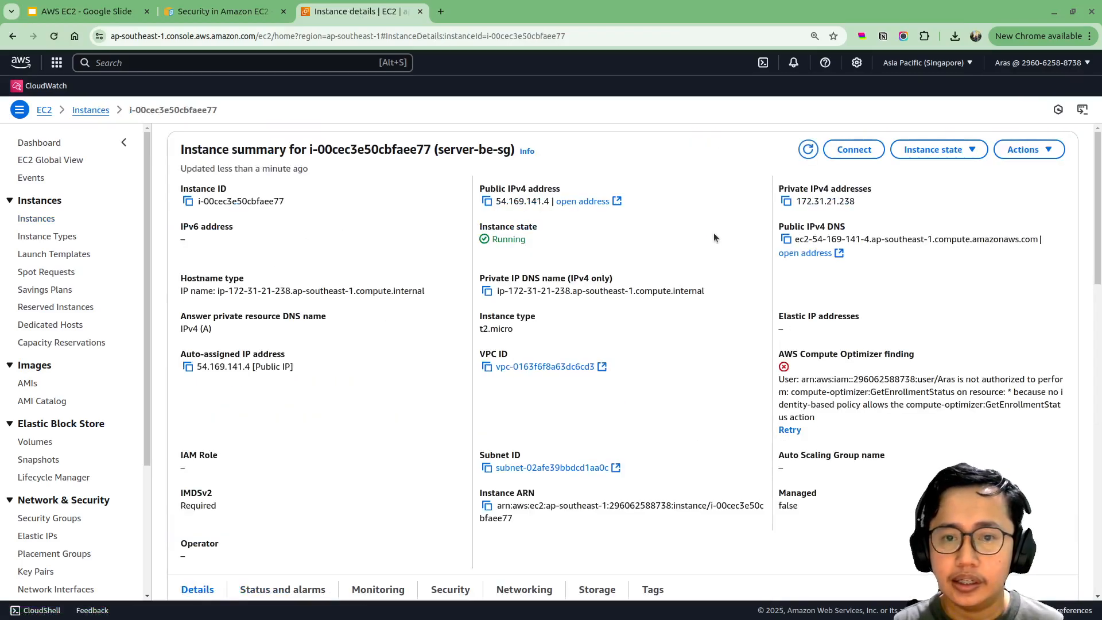
{"action": "key", "text": "alt+Tab"}
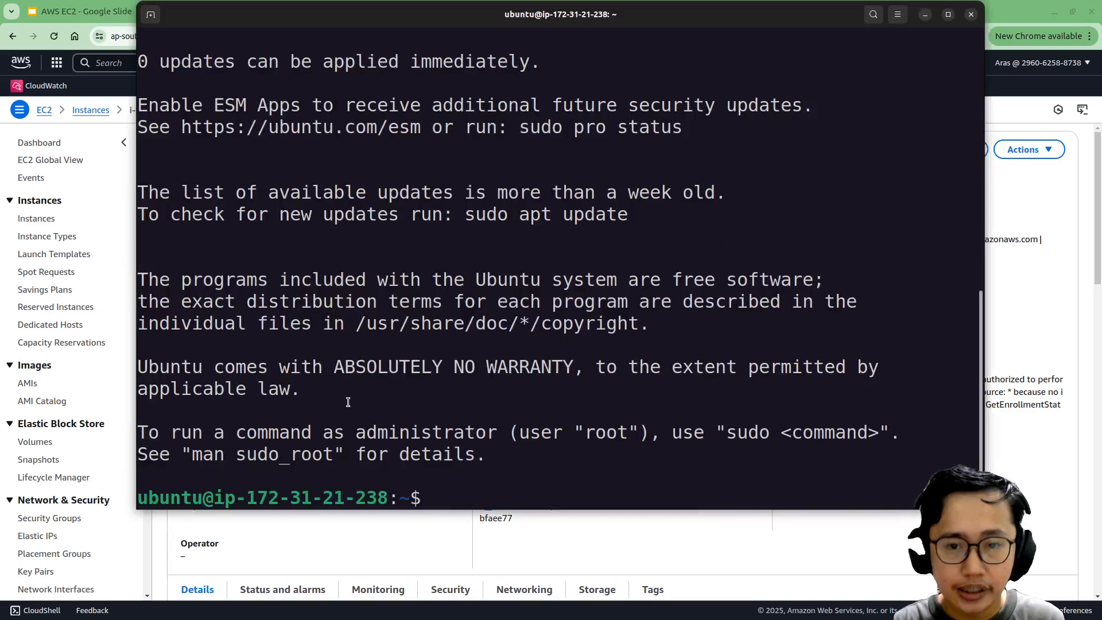
{"action": "left_click", "coordinate": [1050, 181]}
{"action": "left_click", "coordinate": [786, 201]}
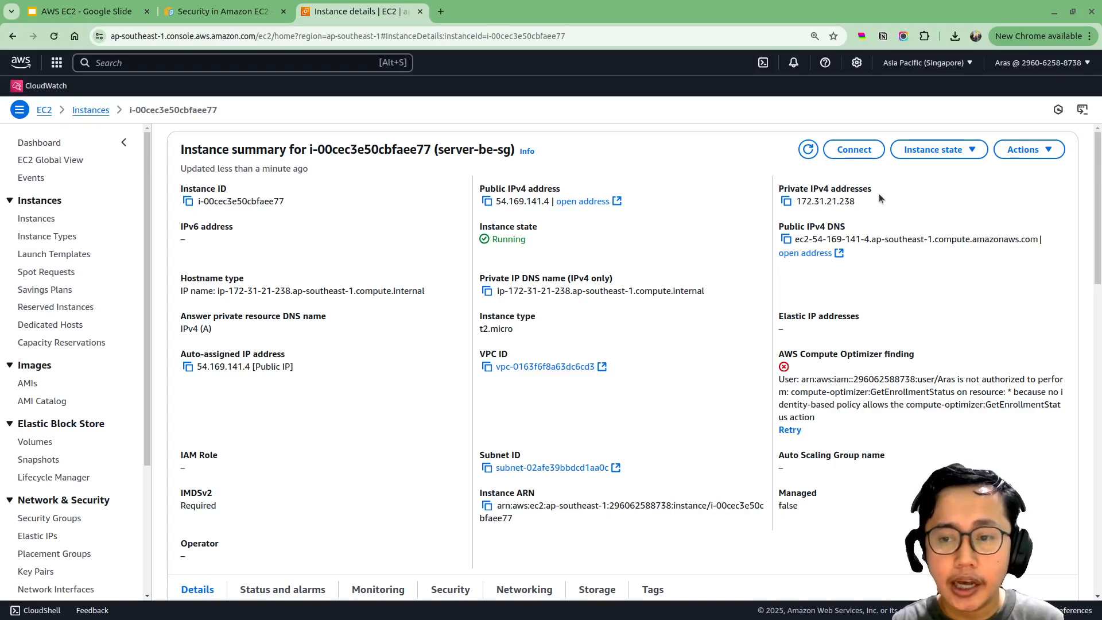
{"action": "key", "text": "alt+Tab"}
{"action": "key", "text": "alt+Tab"}
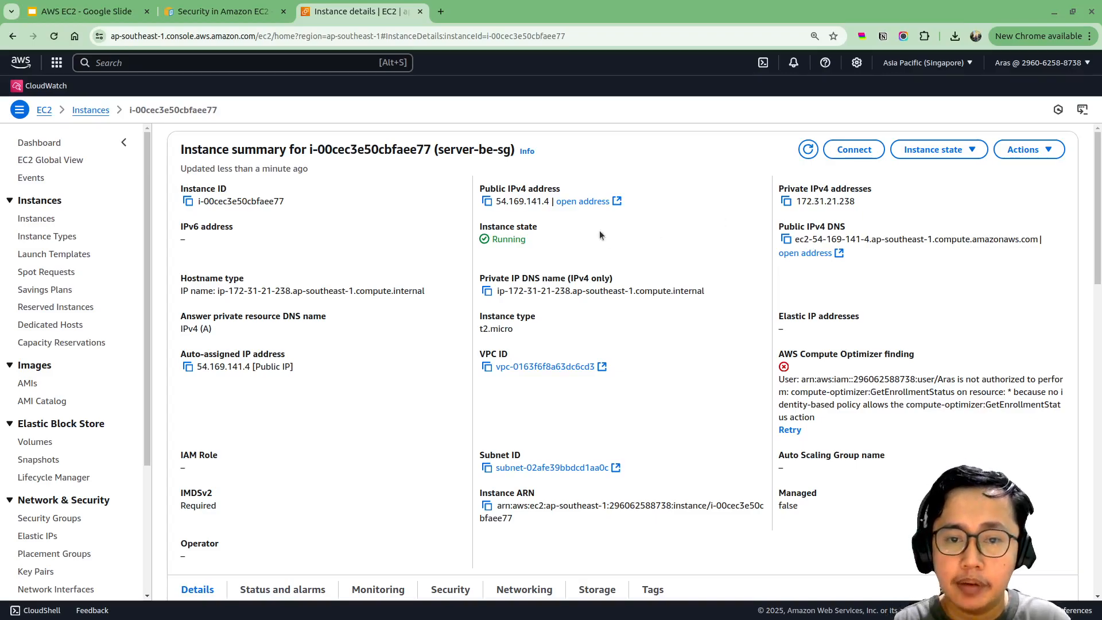
Step: Copy the instance's public IPv4 address, try to load it in a new browser tab, and close that tab
{"action": "left_click", "coordinate": [487, 202]}
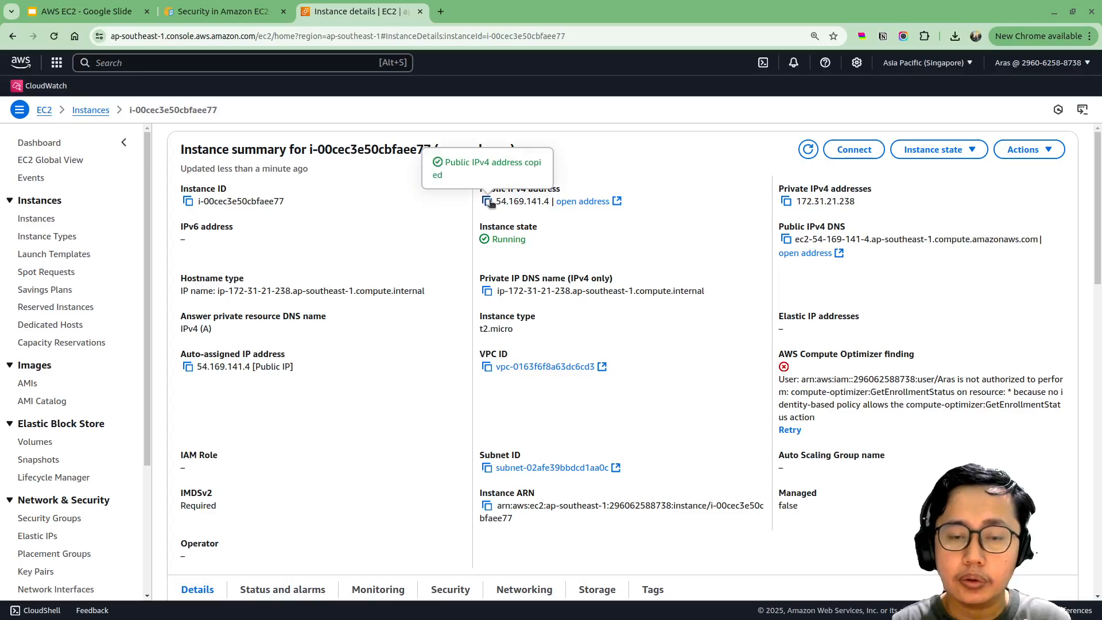
{"action": "left_click", "coordinate": [441, 16]}
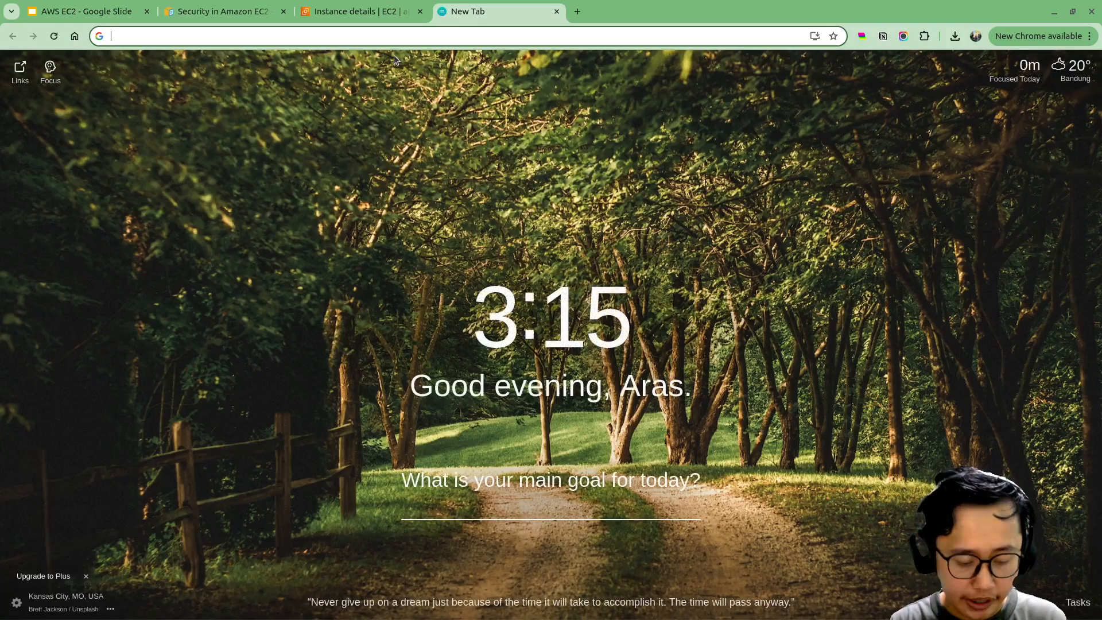
{"action": "key", "text": "ctrl+v"}
{"action": "key", "text": "Return"}
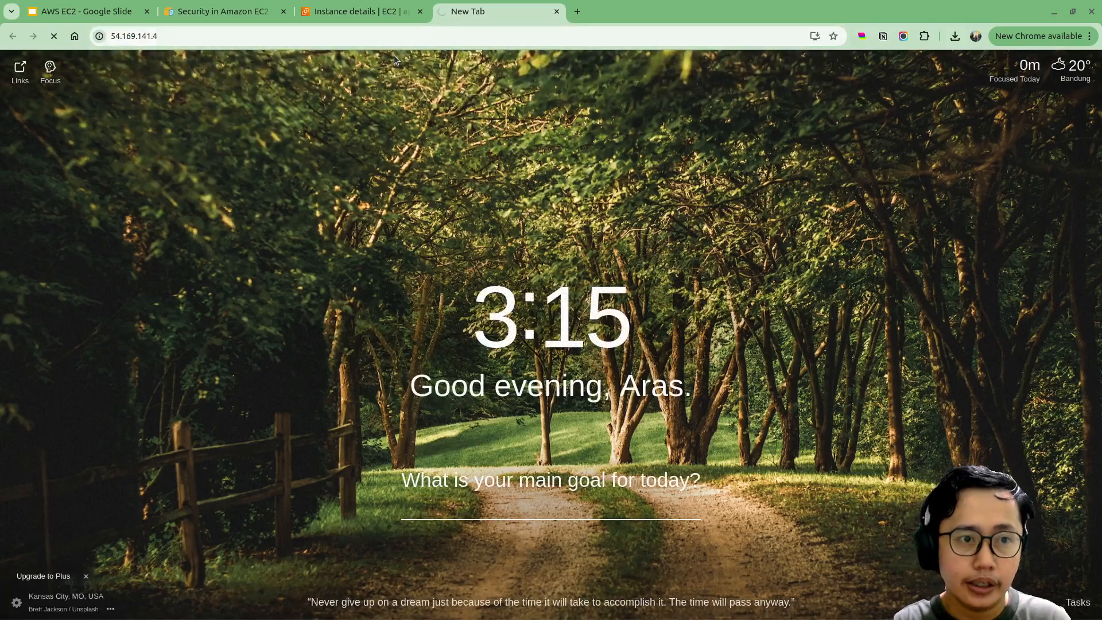
{"action": "left_click", "coordinate": [390, 4]}
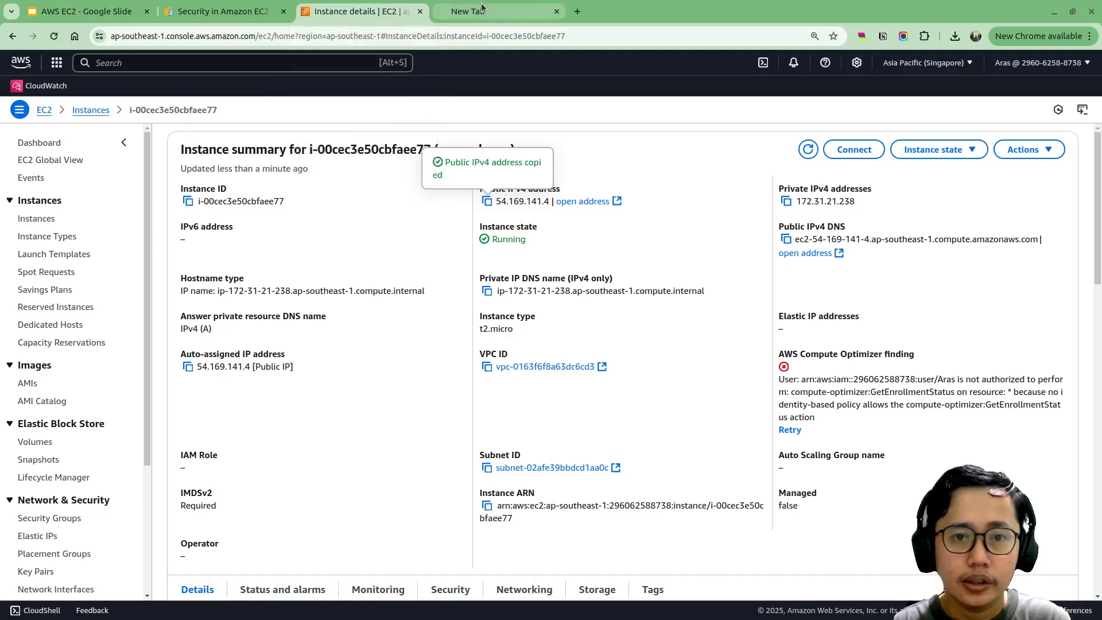
{"action": "left_click", "coordinate": [481, 6]}
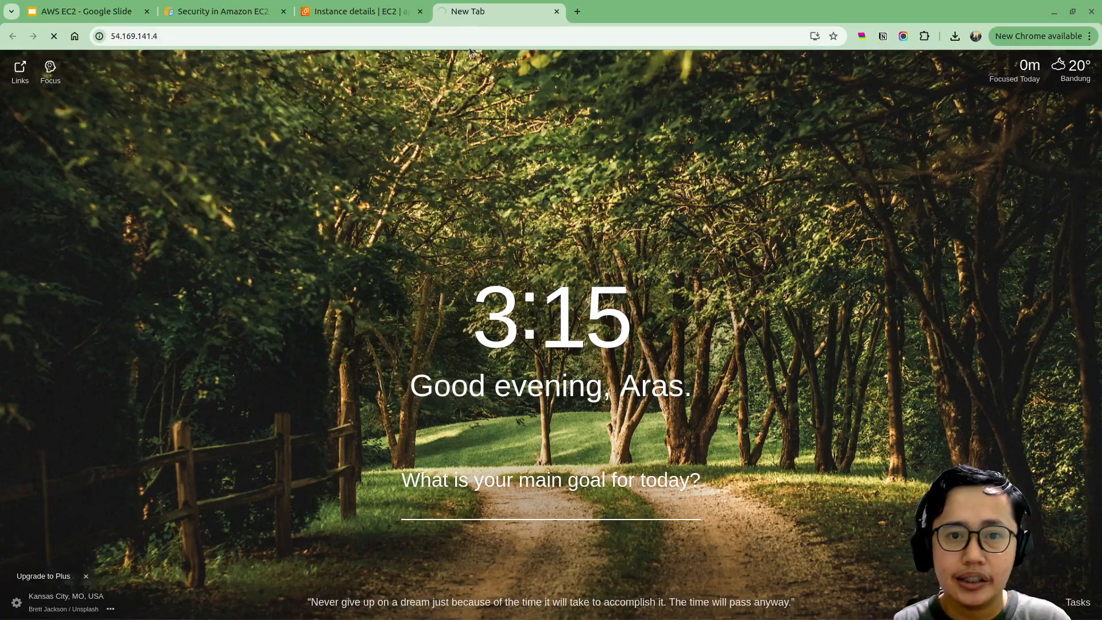
{"action": "left_click", "coordinate": [439, 39]}
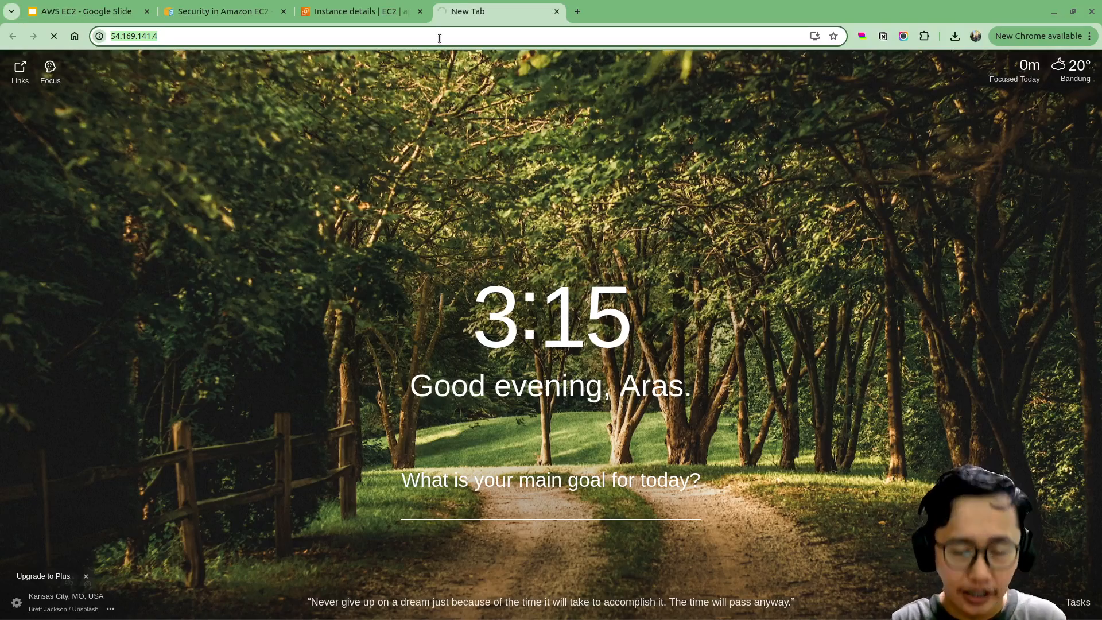
{"action": "key", "text": "ctrl+w"}
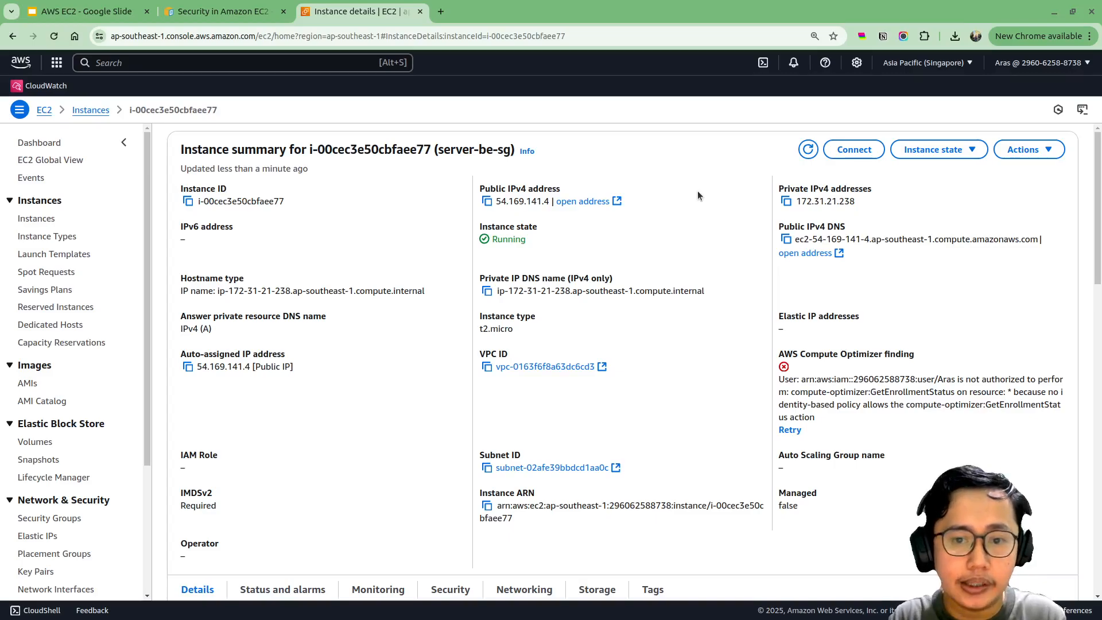
Step: Close the terminal running the SSH session and confirm ending its process
{"action": "scroll", "coordinate": [700, 295], "scroll_direction": "down", "scroll_amount": 10}
{"action": "key", "text": "alt+Tab"}
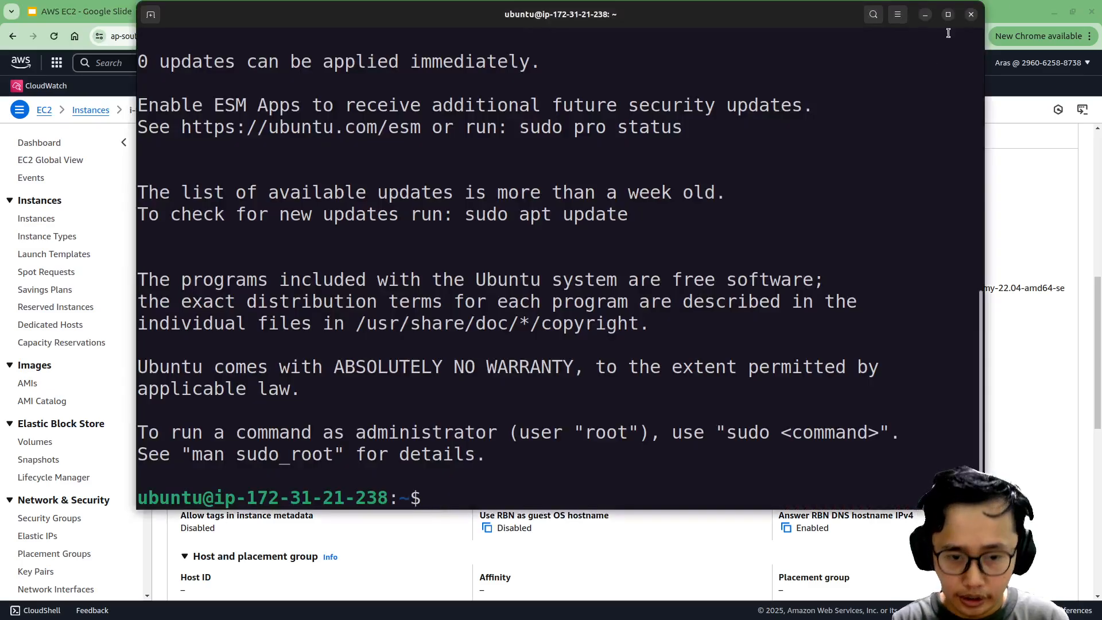
{"action": "left_click", "coordinate": [971, 14]}
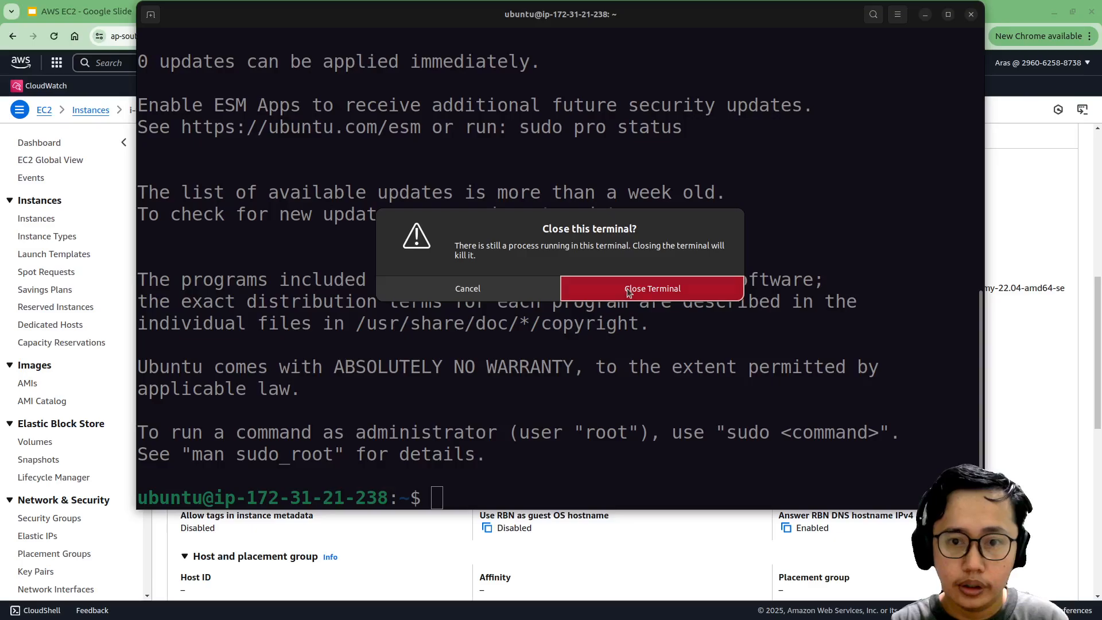
{"action": "left_click", "coordinate": [626, 288]}
Step: Examine the server-be-sg instance's details, monitoring metrics, security rules and networking information
{"action": "scroll", "coordinate": [329, 275], "scroll_direction": "up", "scroll_amount": 8}
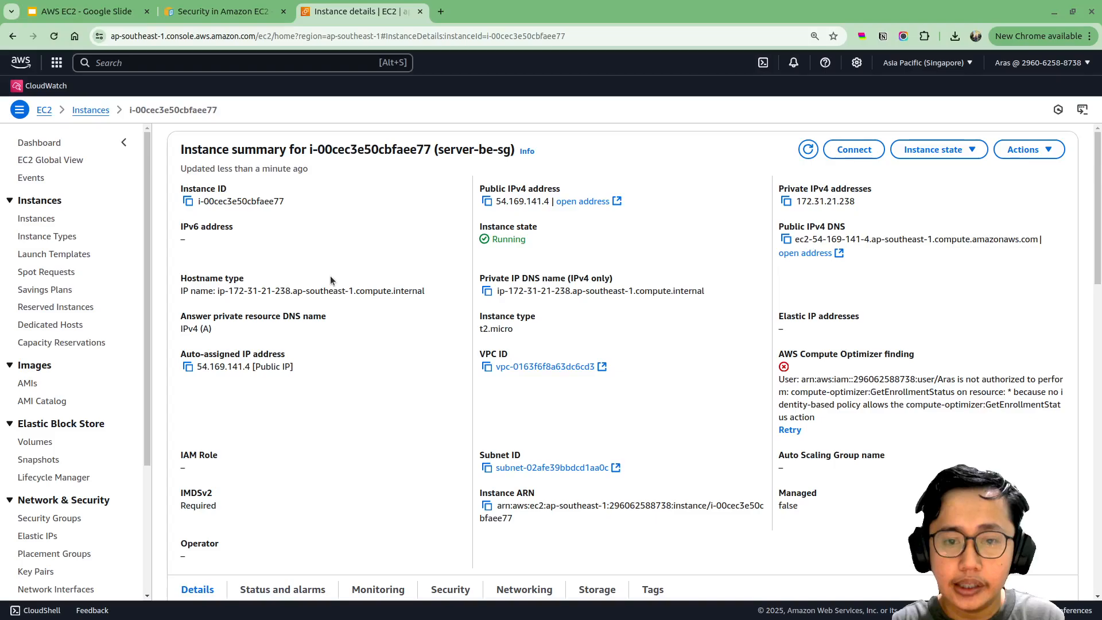
{"action": "scroll", "coordinate": [330, 280], "scroll_direction": "down", "scroll_amount": 6}
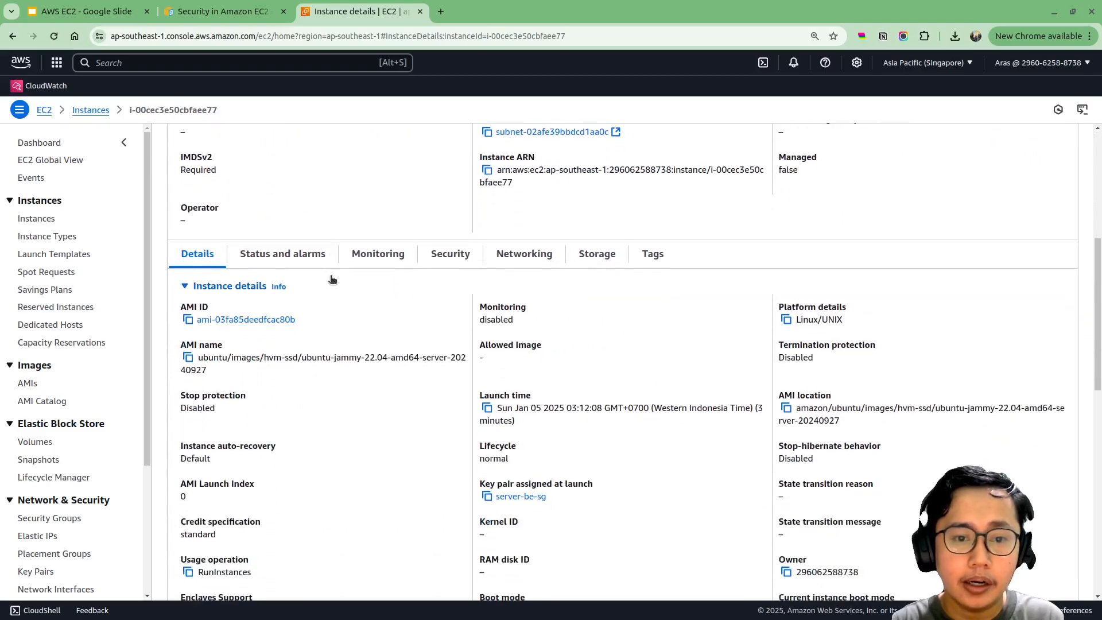
{"action": "scroll", "coordinate": [330, 358], "scroll_direction": "up", "scroll_amount": 6}
{"action": "scroll", "coordinate": [329, 356], "scroll_direction": "down", "scroll_amount": 7}
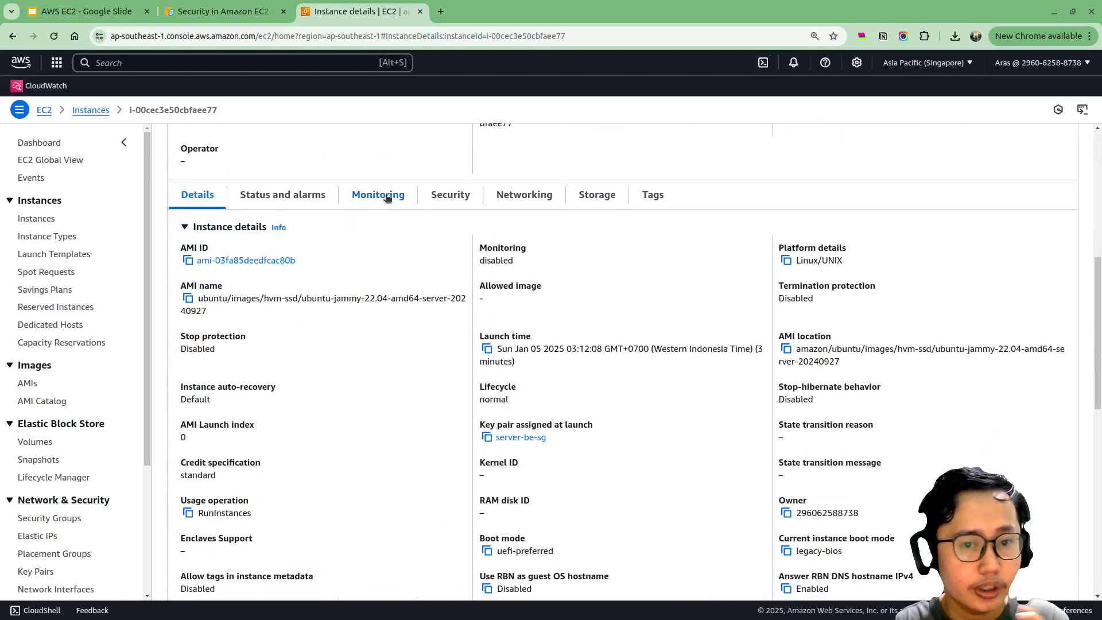
{"action": "left_click", "coordinate": [387, 198]}
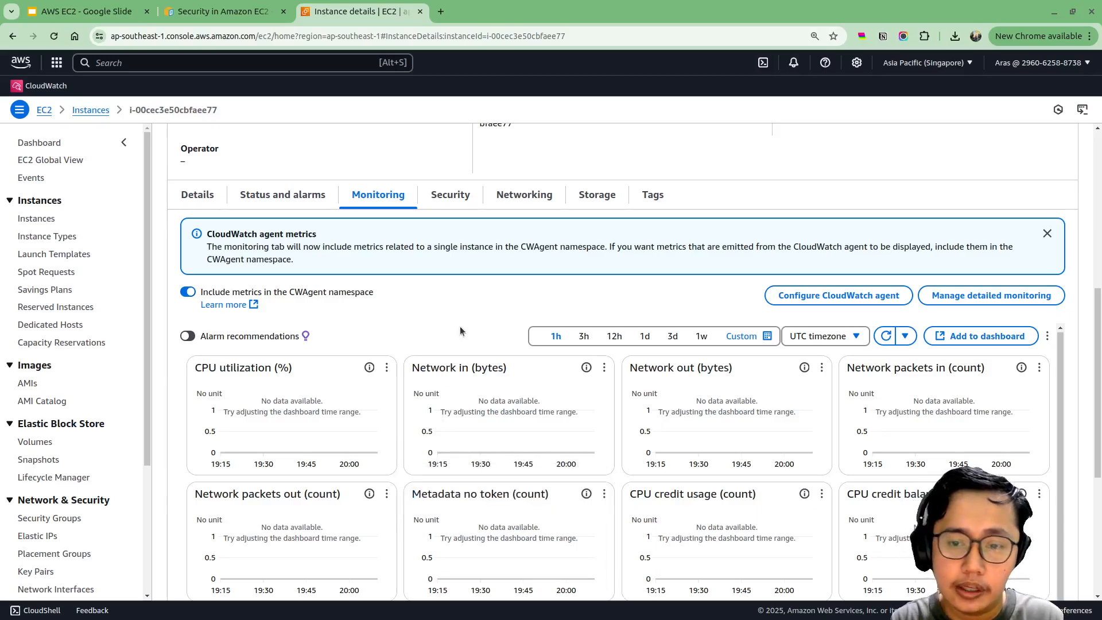
{"action": "left_click", "coordinate": [452, 195]}
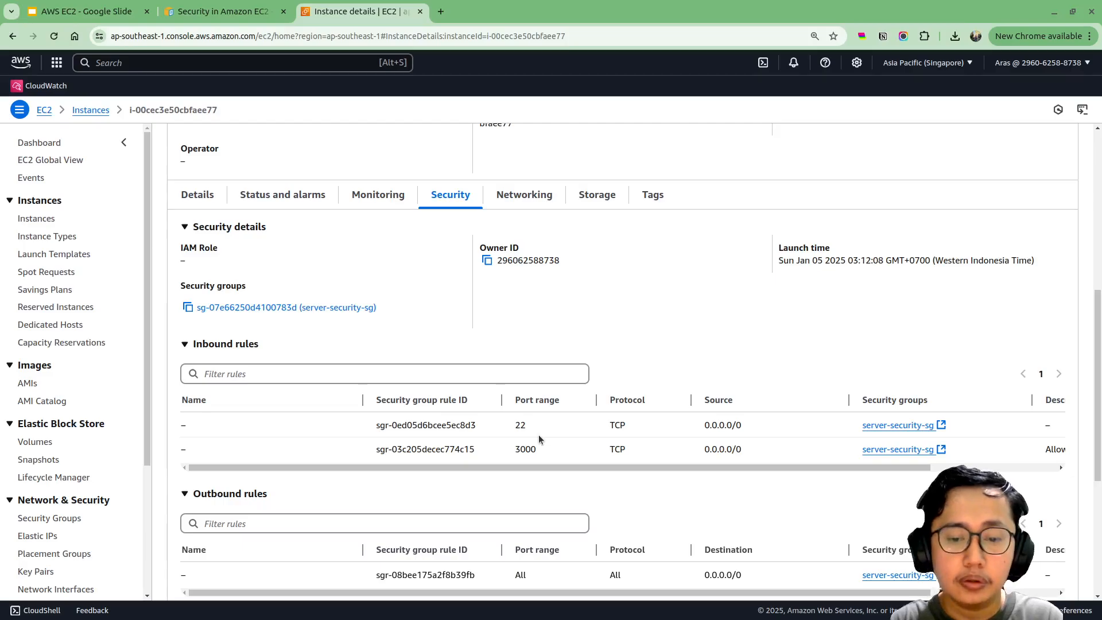
{"action": "left_click", "coordinate": [503, 197]}
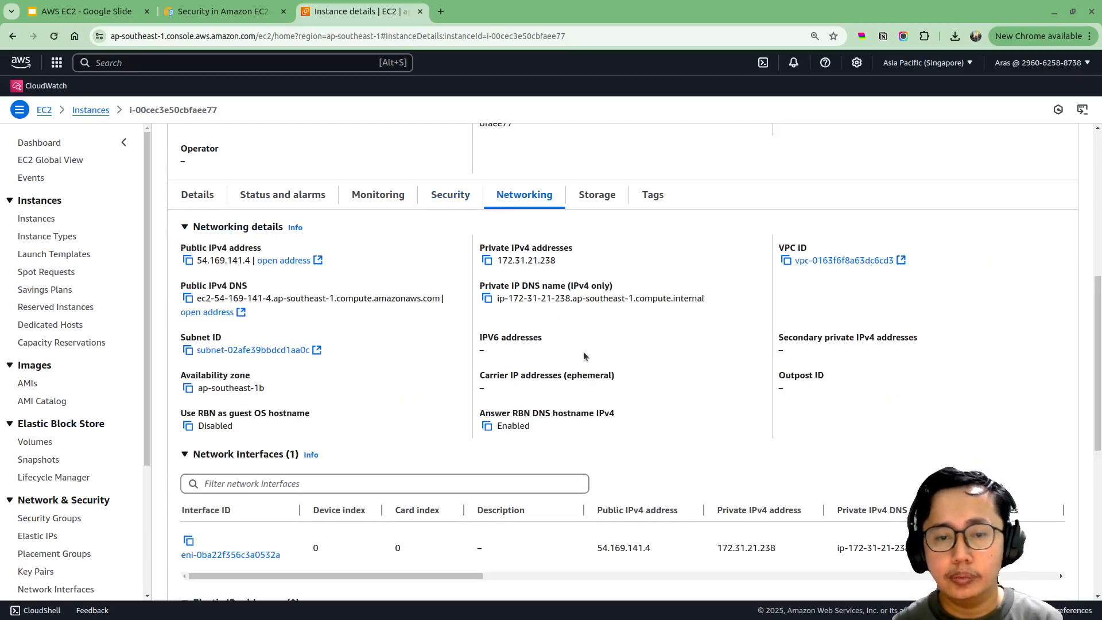
{"action": "scroll", "coordinate": [583, 351], "scroll_direction": "down", "scroll_amount": 5}
{"action": "scroll", "coordinate": [583, 351], "scroll_direction": "up", "scroll_amount": 10}
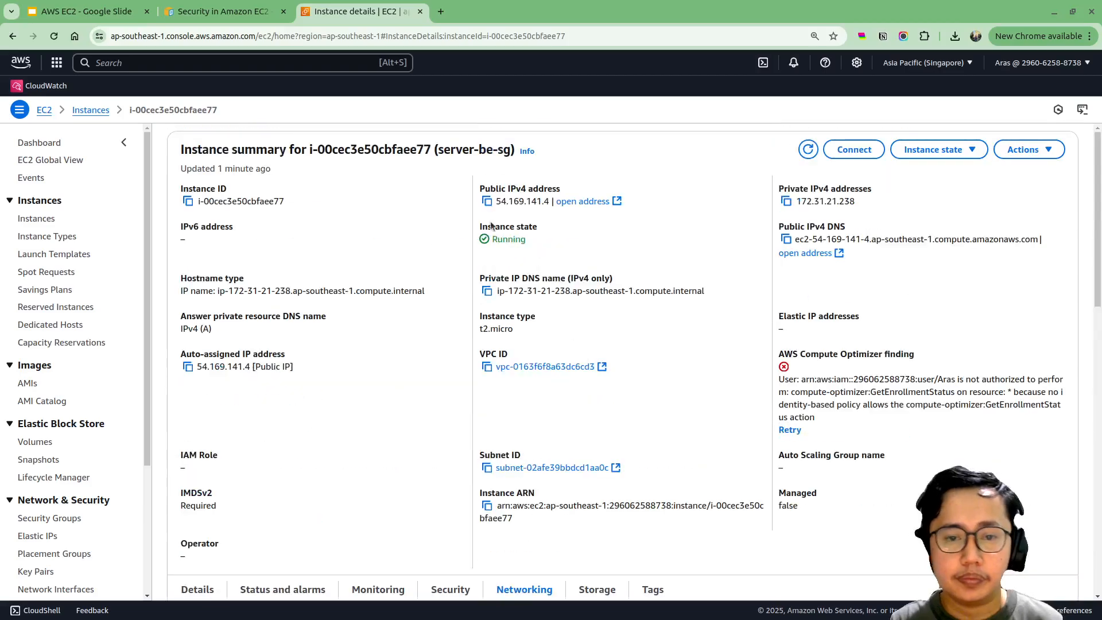
Step: Open security group server-security-sg, delete its SSH inbound rule for port 22 and save the rules
{"action": "scroll", "coordinate": [74, 488], "scroll_direction": "down", "scroll_amount": 3}
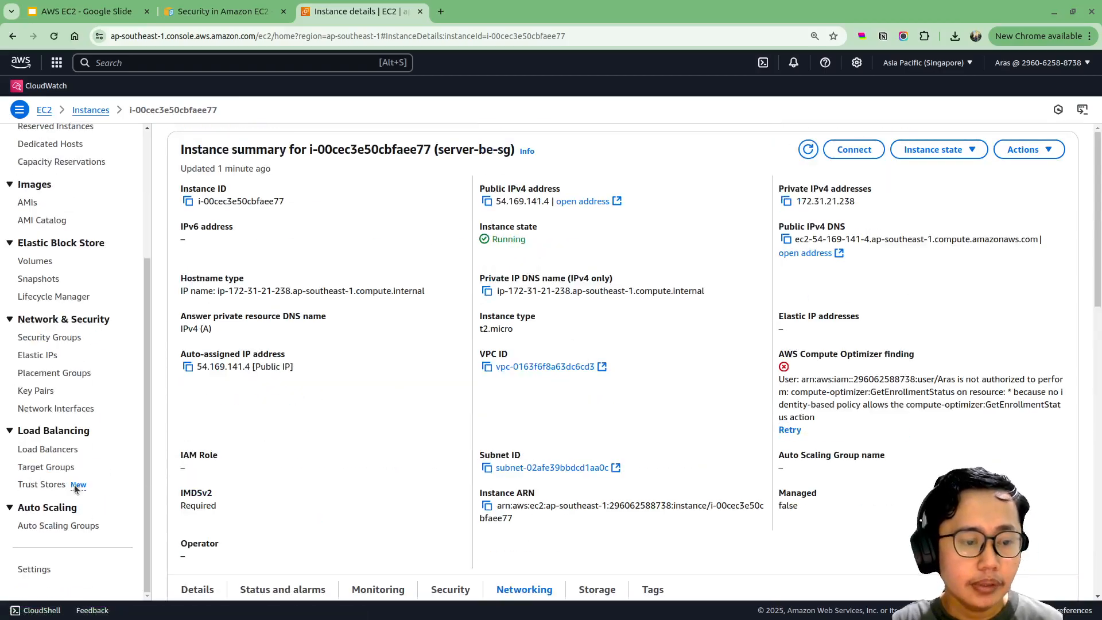
{"action": "left_click", "coordinate": [49, 338]}
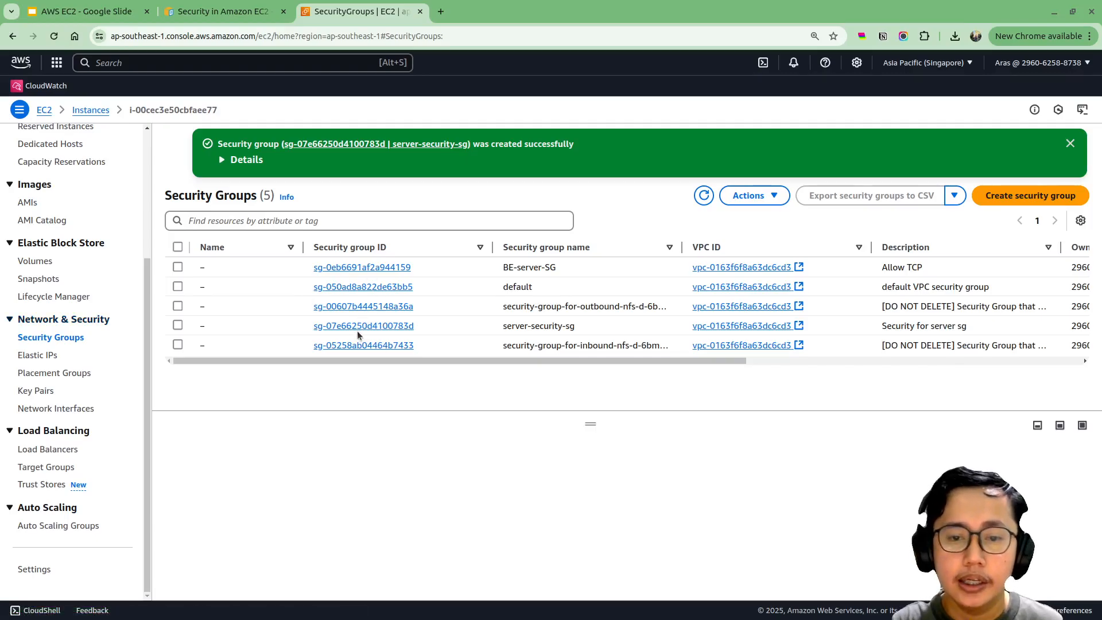
{"action": "left_click", "coordinate": [350, 325]}
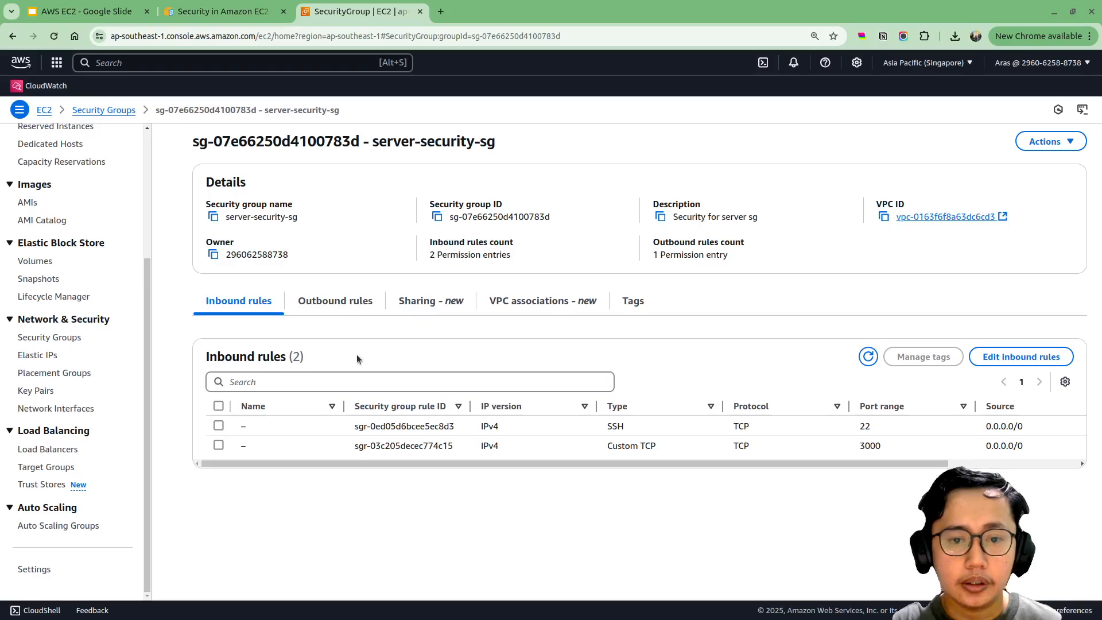
{"action": "left_click", "coordinate": [218, 427]}
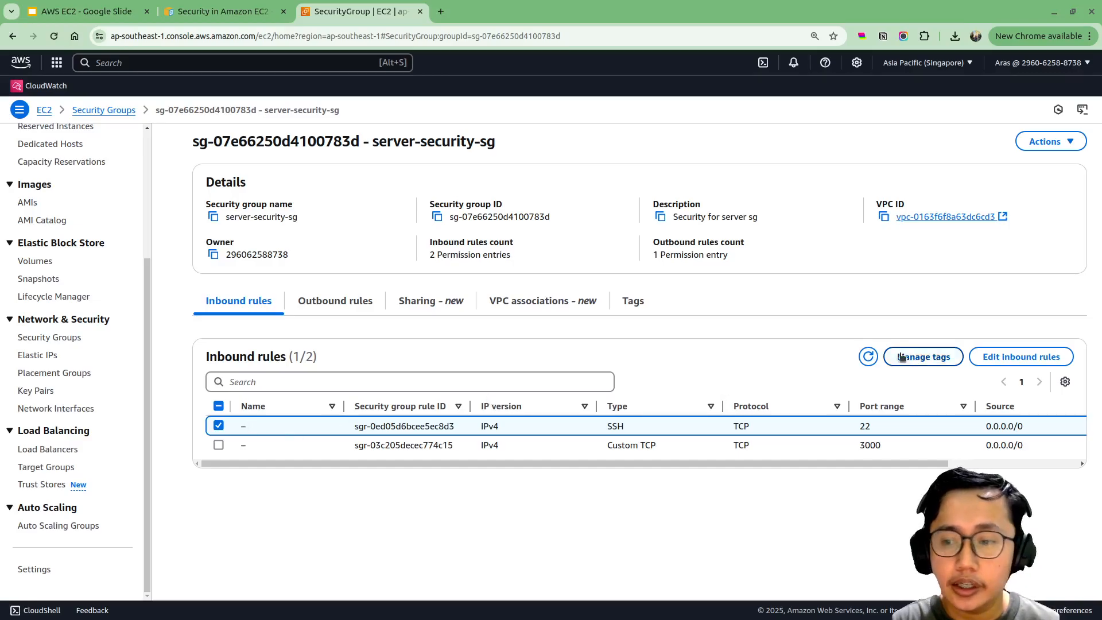
{"action": "left_click", "coordinate": [1009, 359]}
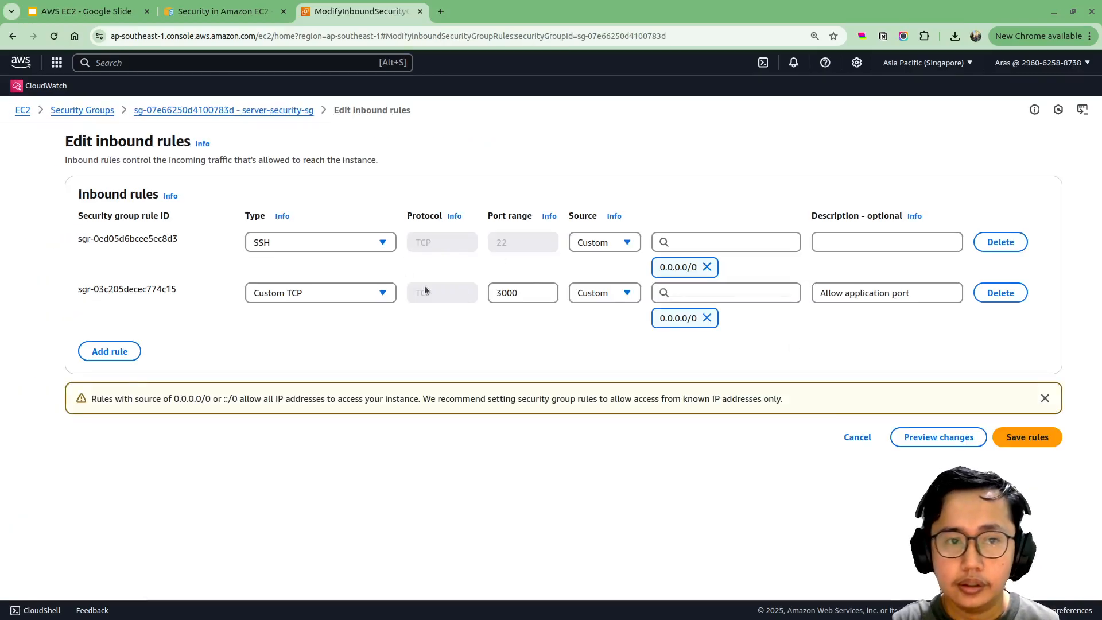
{"action": "left_click", "coordinate": [1000, 241]}
{"action": "left_click", "coordinate": [1027, 386]}
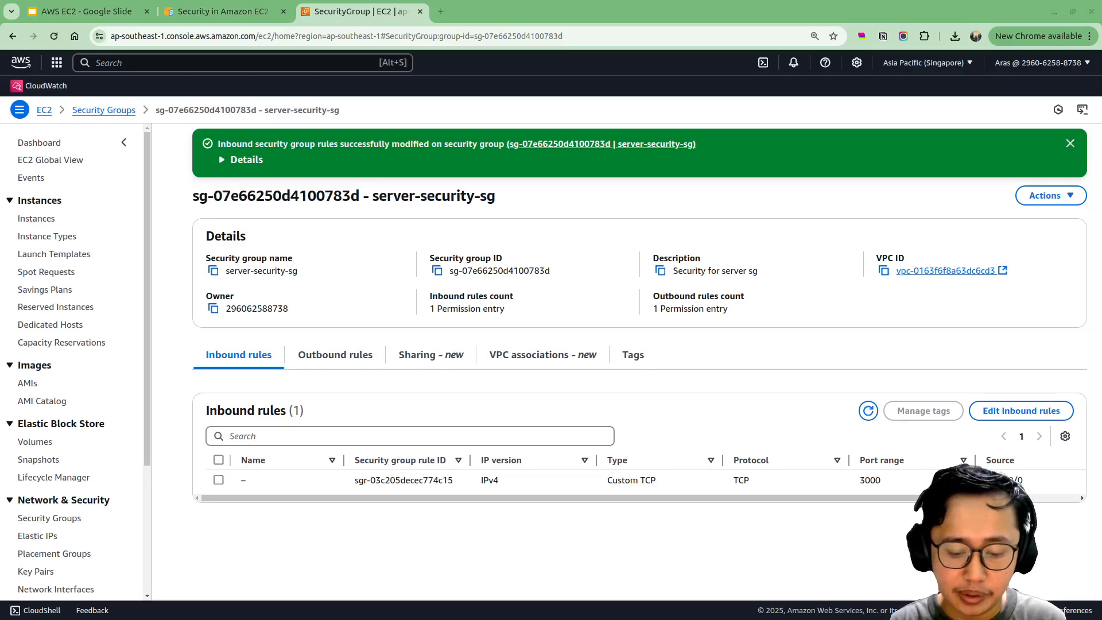
Step: Open a new terminal with enlarged text and change its working directory to Downloads
{"action": "key", "text": "ctrl+alt+t"}
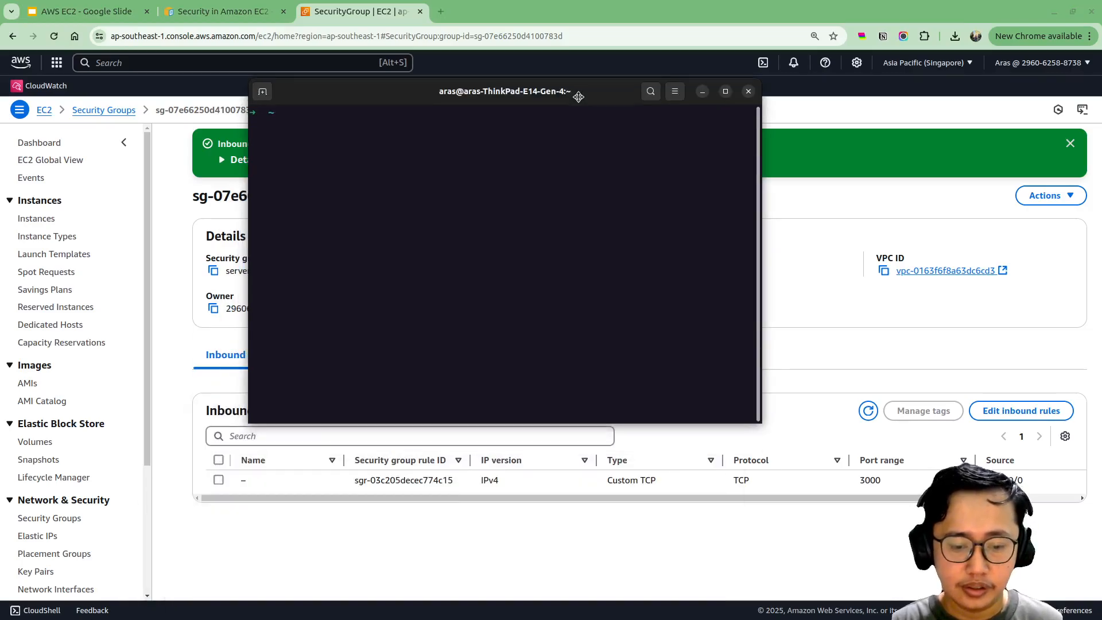
{"action": "left_click_drag", "start_coordinate": [584, 97], "coordinate": [625, 152]}
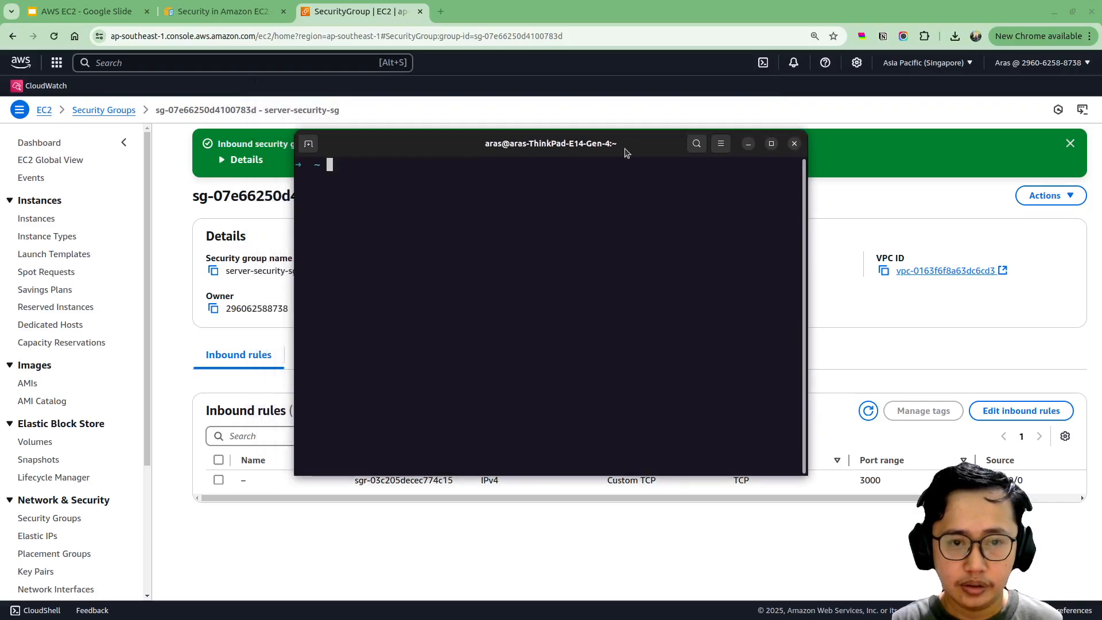
{"action": "type", "text": "s"}
{"action": "key", "text": "BackSpace"}
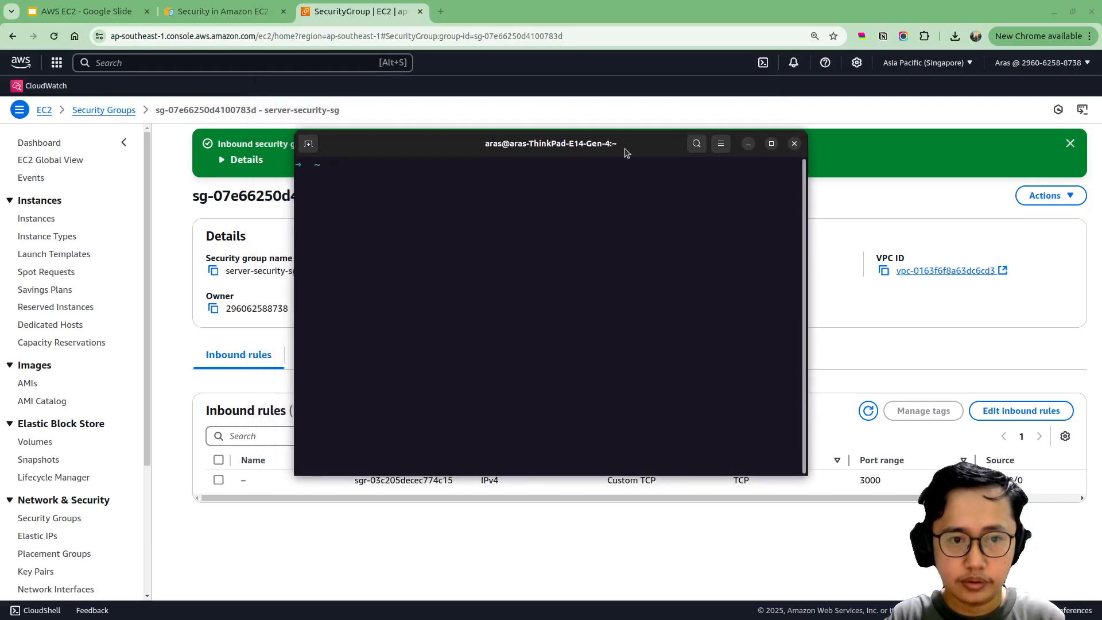
{"action": "key", "text": "ctrl+plus"}
{"action": "key", "text": "ctrl+plus"}
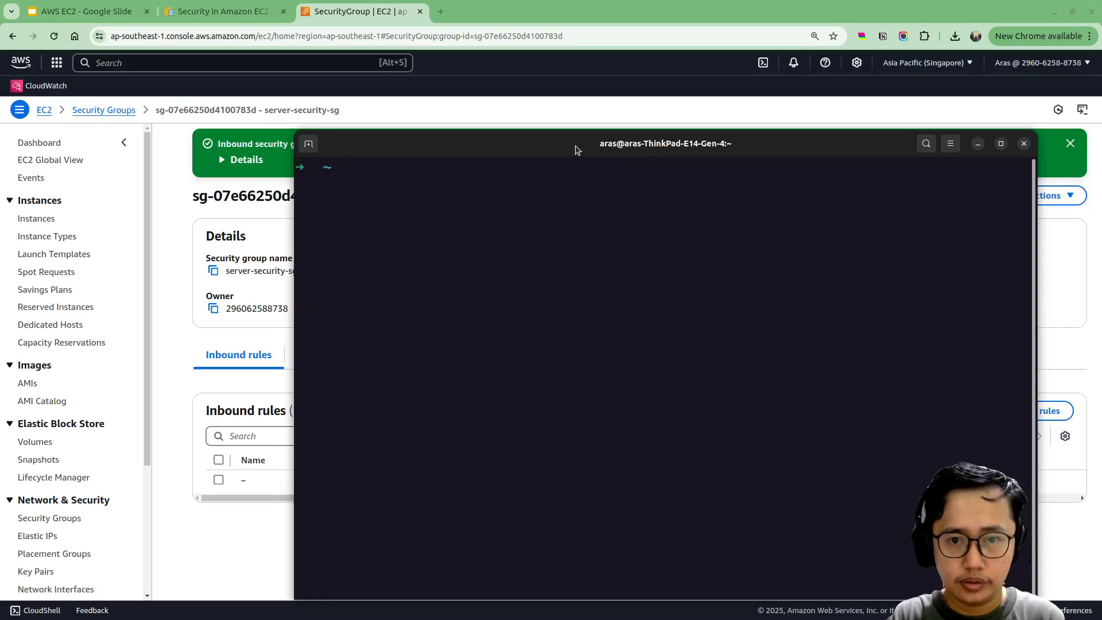
{"action": "left_click_drag", "start_coordinate": [574, 146], "coordinate": [532, 119]}
{"action": "type", "text": "cd"}
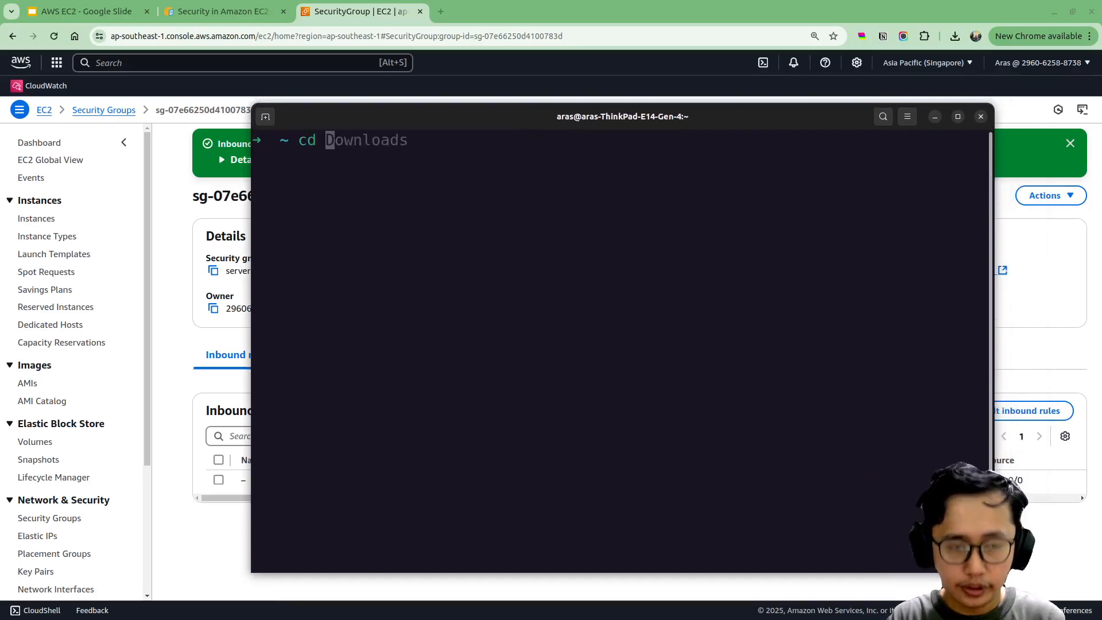
{"action": "key", "text": "Right"}
{"action": "key", "text": "Return"}
Step: Try to connect to the instance again with the earlier SSH command using server-be-sg.pem, and close the terminal
{"action": "key", "text": "Up"}
{"action": "key", "text": "Up"}
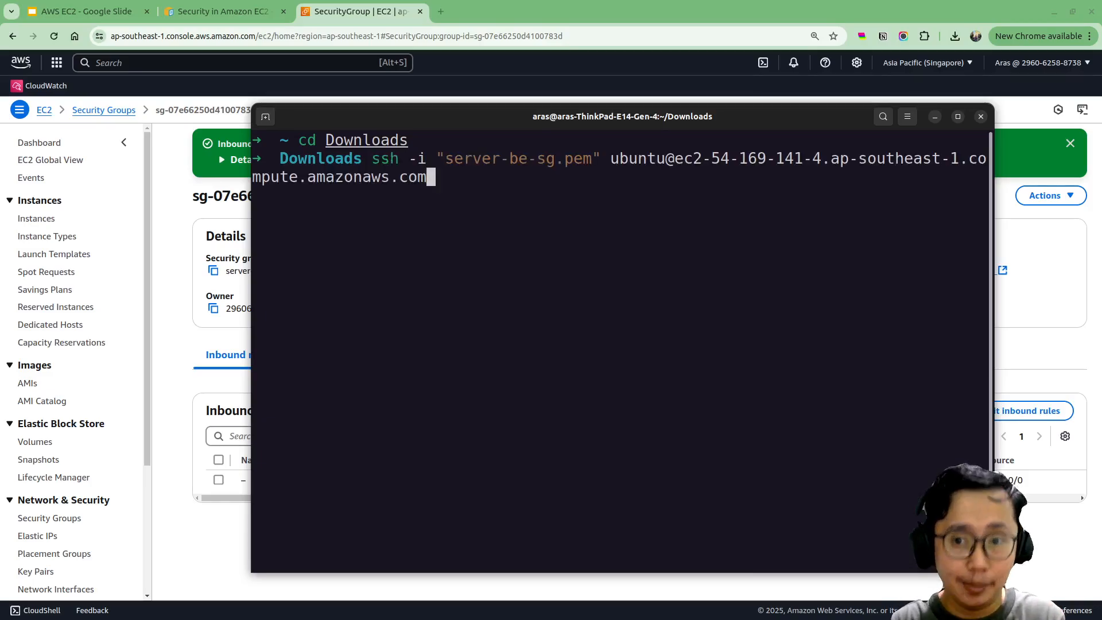
{"action": "key", "text": "Return"}
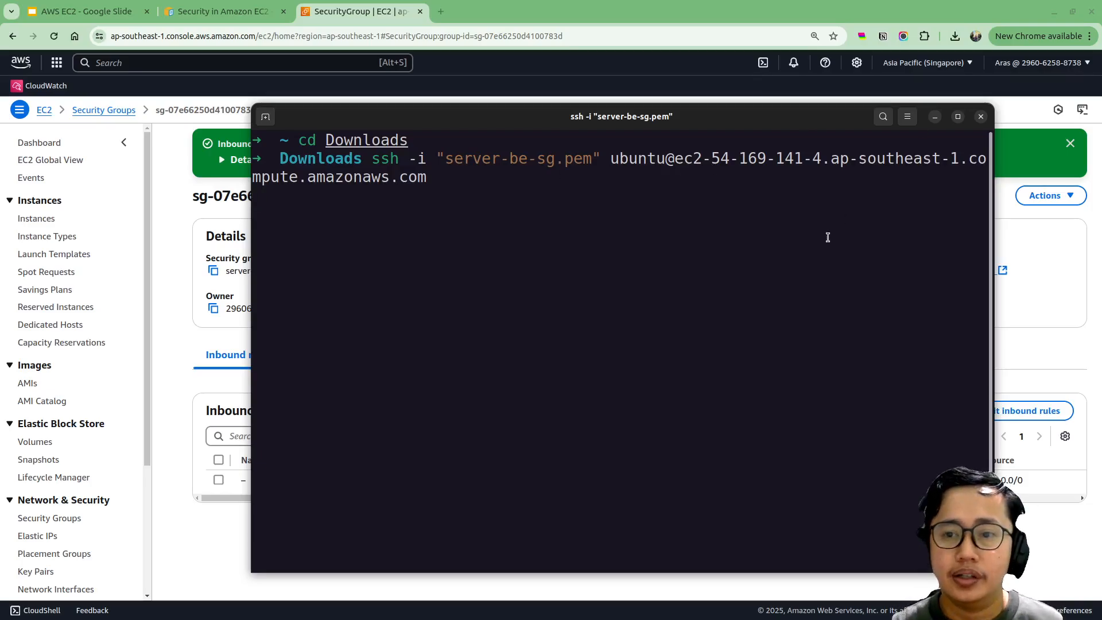
{"action": "left_click", "coordinate": [981, 117]}
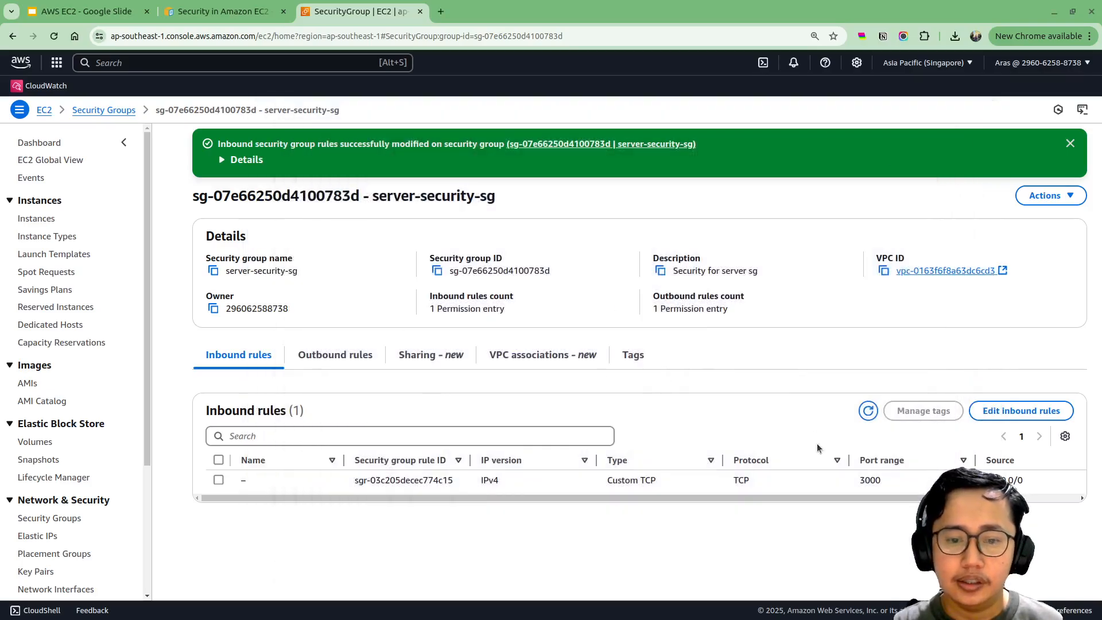
Step: Add an inbound SSH rule to server-security-sg with source Anywhere-IPv4 (0.0.0.0/0) and save the rules
{"action": "left_click", "coordinate": [1018, 411]}
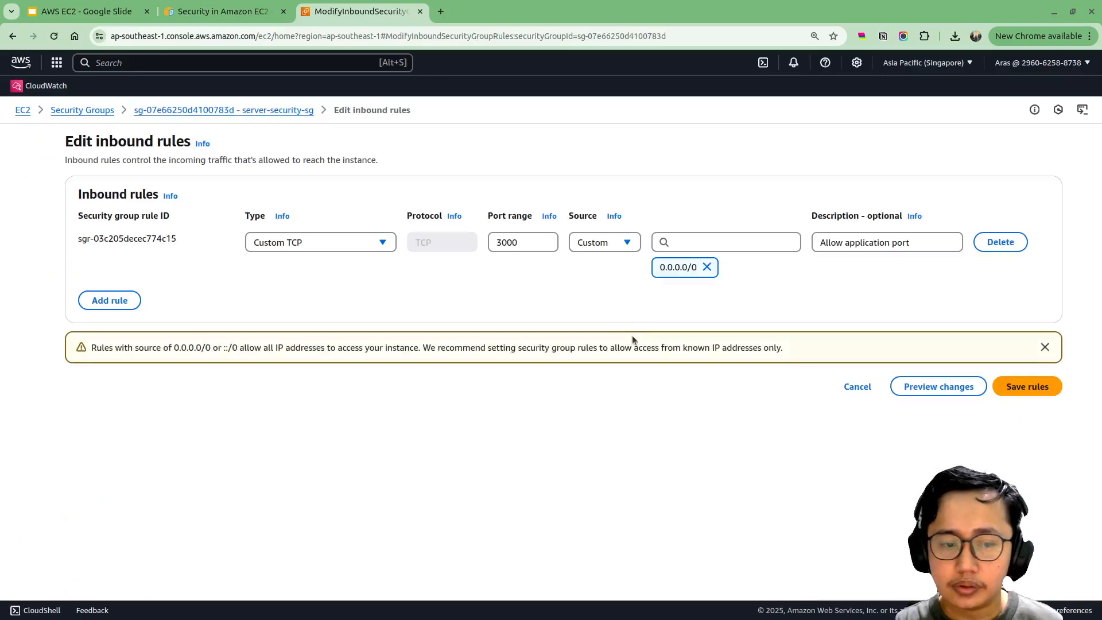
{"action": "left_click", "coordinate": [109, 300]}
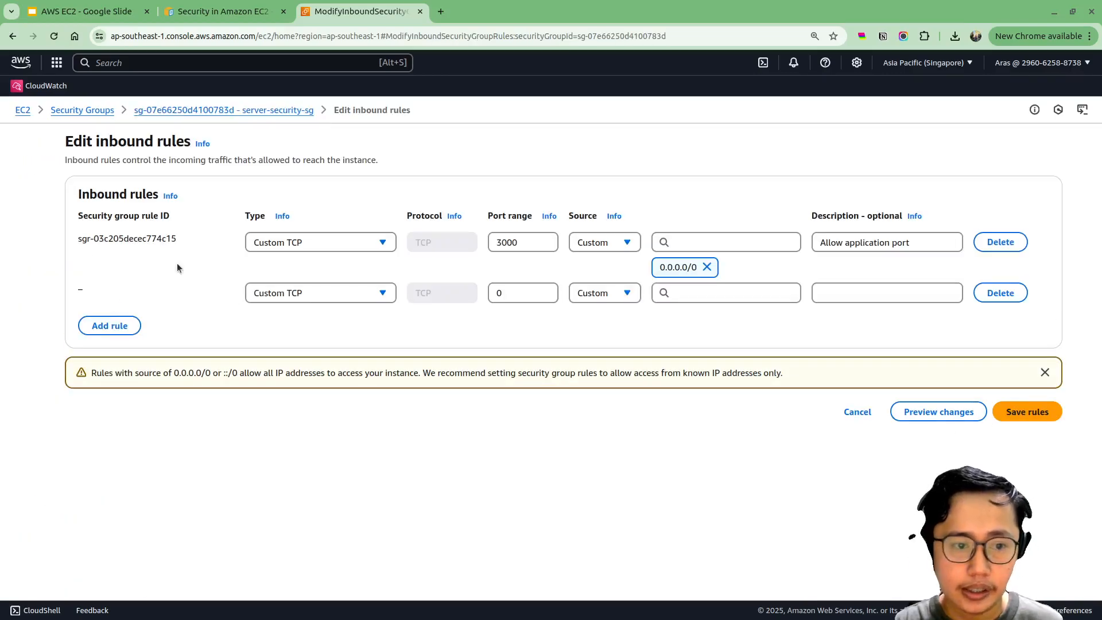
{"action": "left_click", "coordinate": [280, 291]}
{"action": "left_click", "coordinate": [281, 506]}
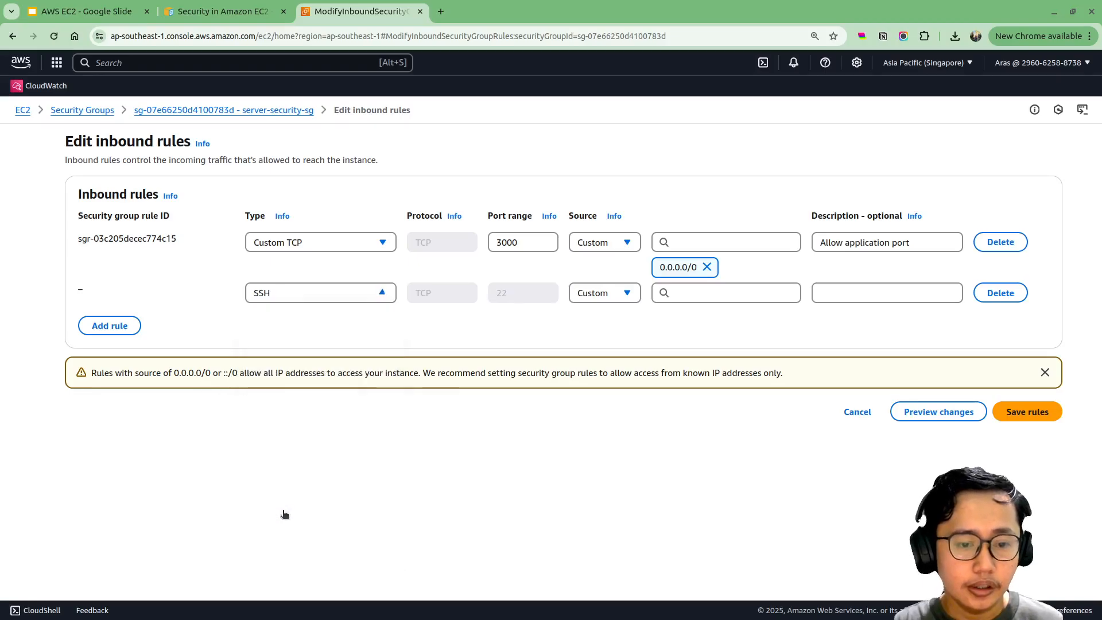
{"action": "left_click", "coordinate": [738, 293]}
{"action": "left_click", "coordinate": [621, 291]}
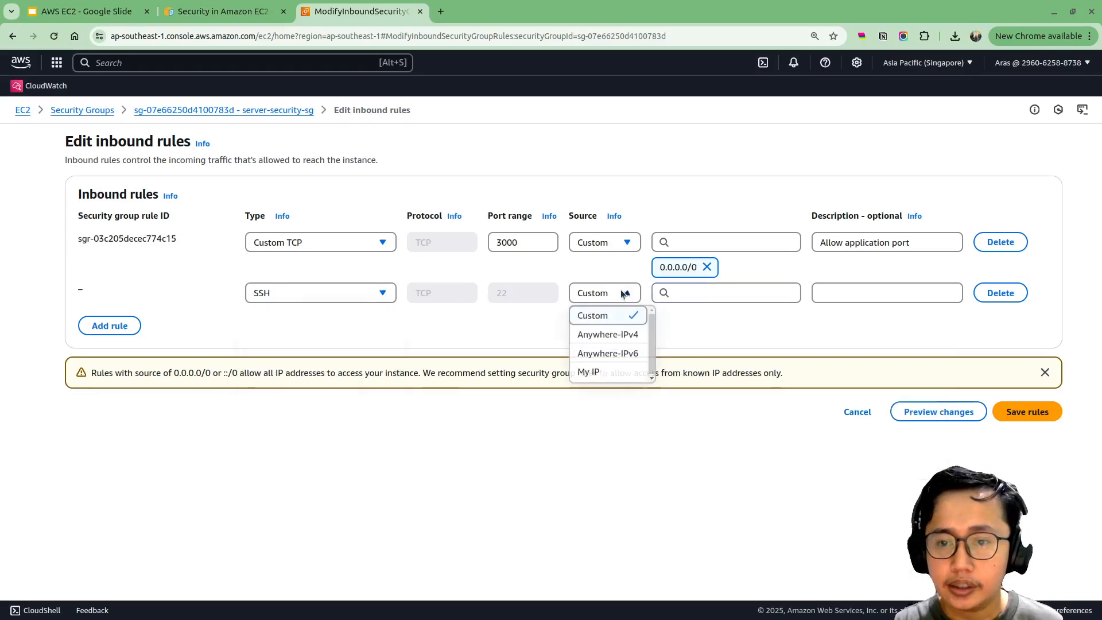
{"action": "left_click", "coordinate": [608, 333]}
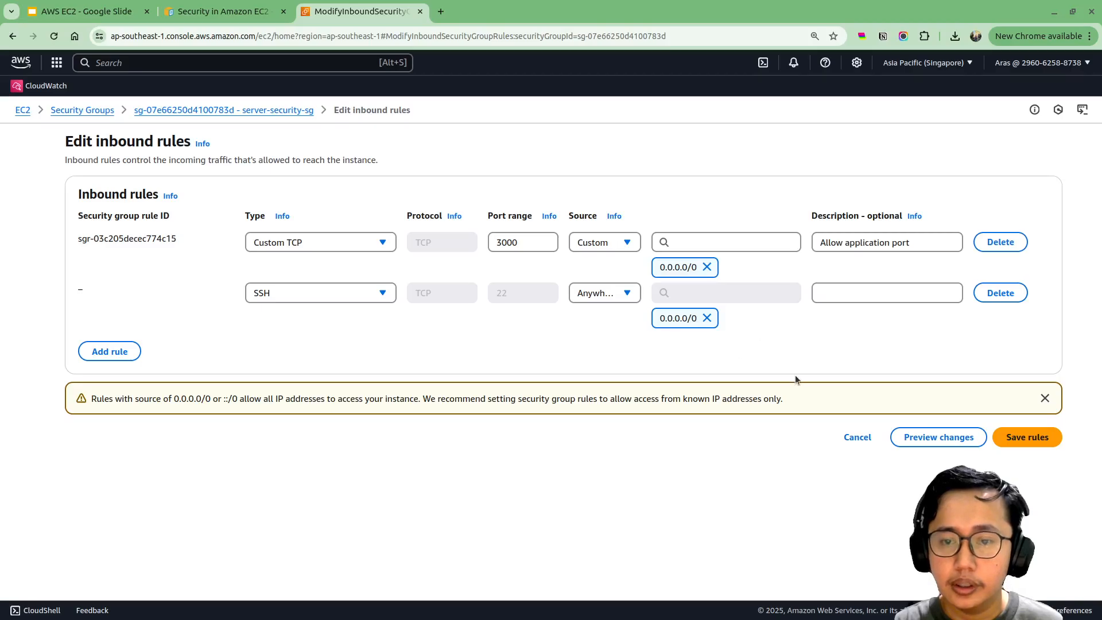
{"action": "left_click", "coordinate": [1032, 437]}
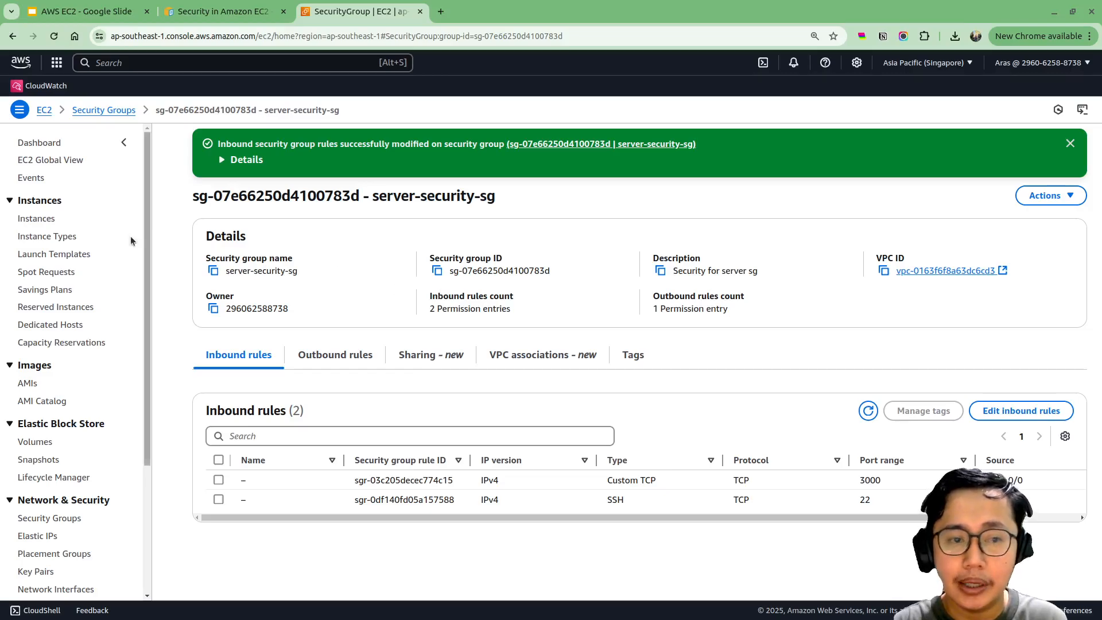
Step: Go back to the EC2 instances list and deselect the server-be-sg instance
{"action": "left_click", "coordinate": [36, 219]}
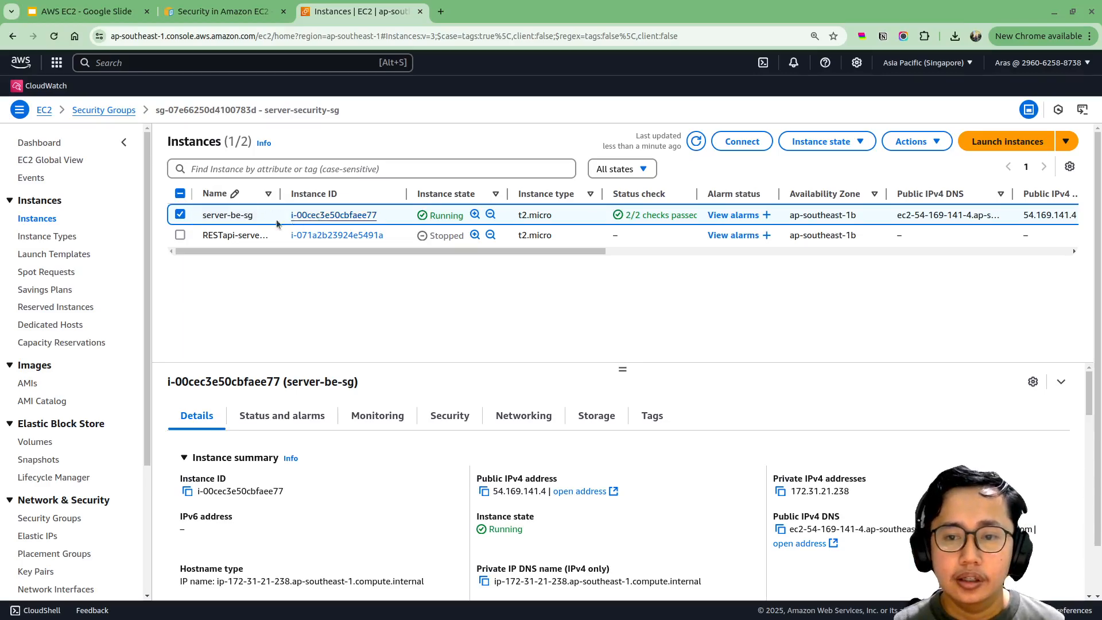
{"action": "left_click", "coordinate": [181, 215]}
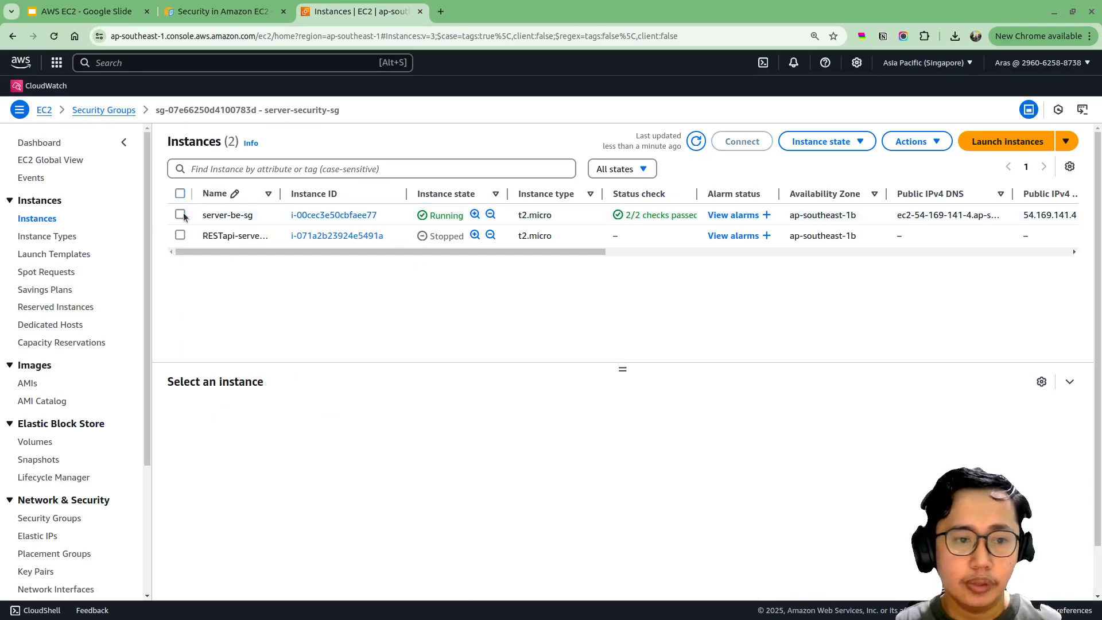